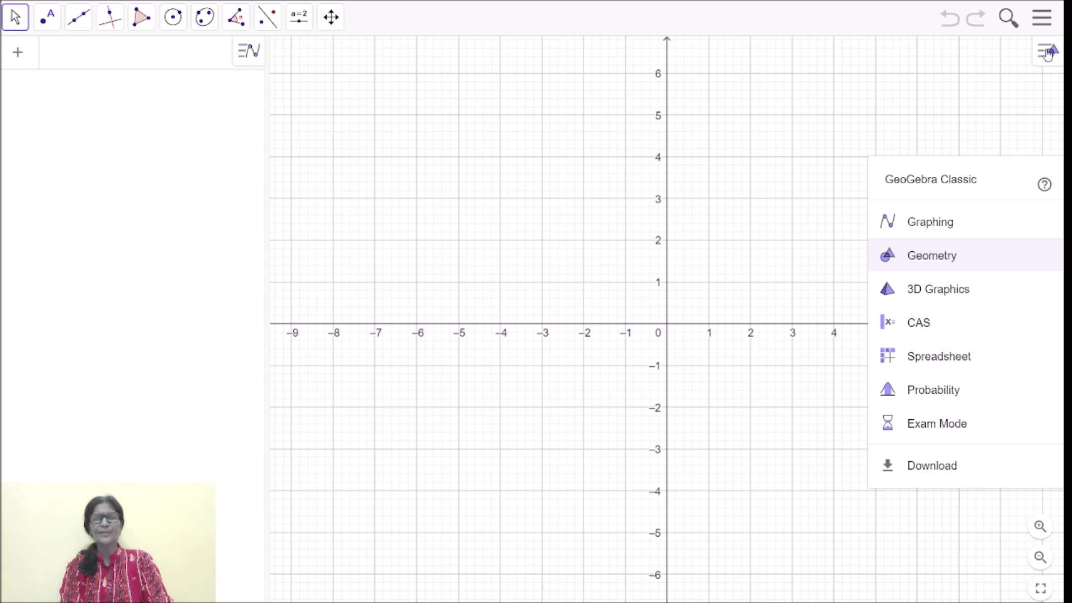
# - Hide both the grid and the coordinate axes in the graphics view
pyautogui.click(1049, 54)
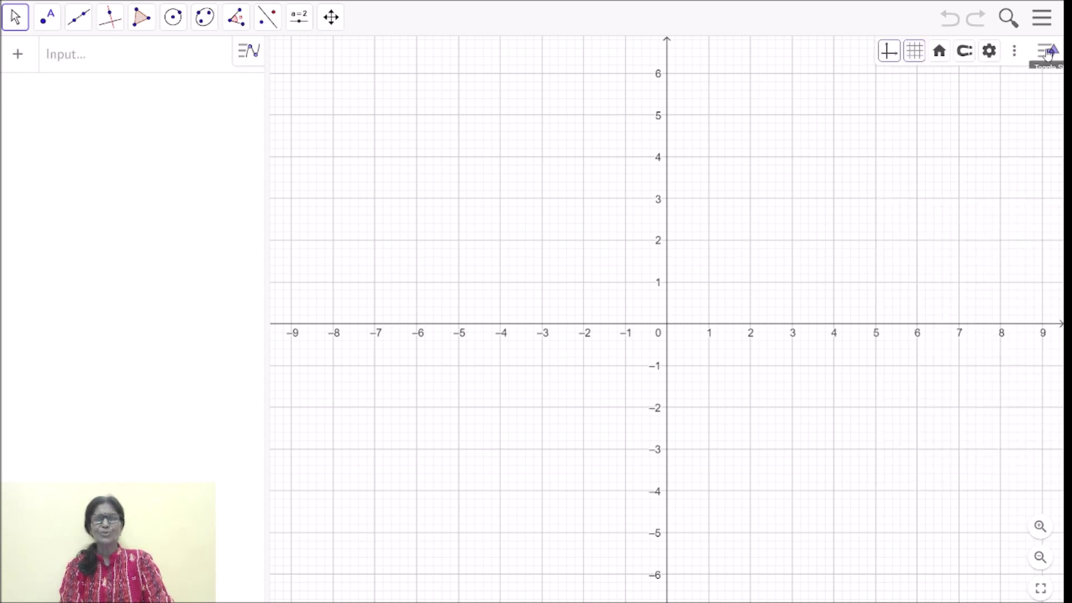
pyautogui.click(918, 58)
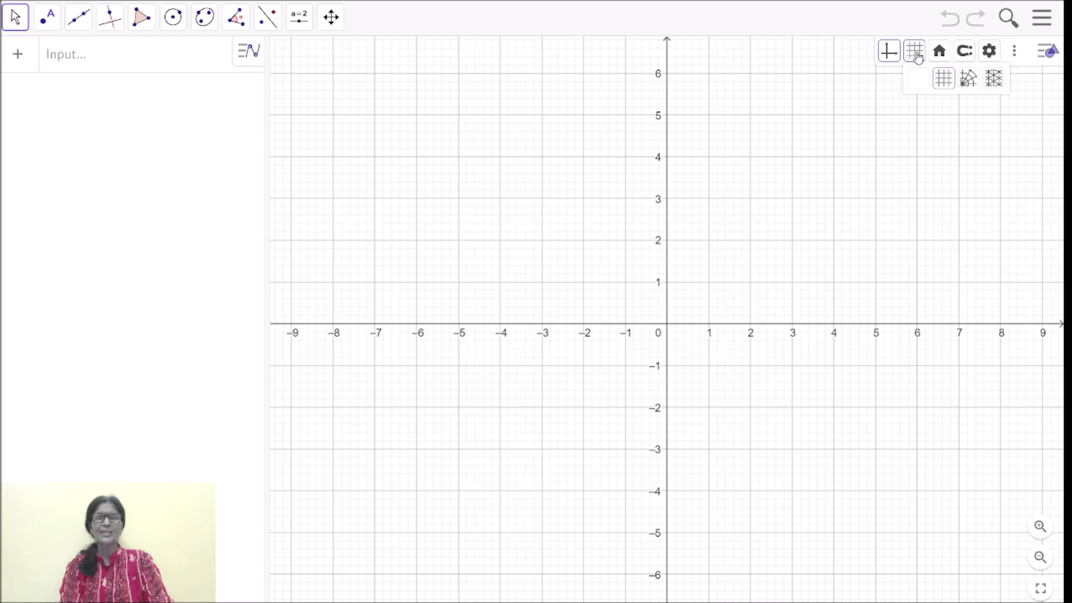
pyautogui.click(920, 86)
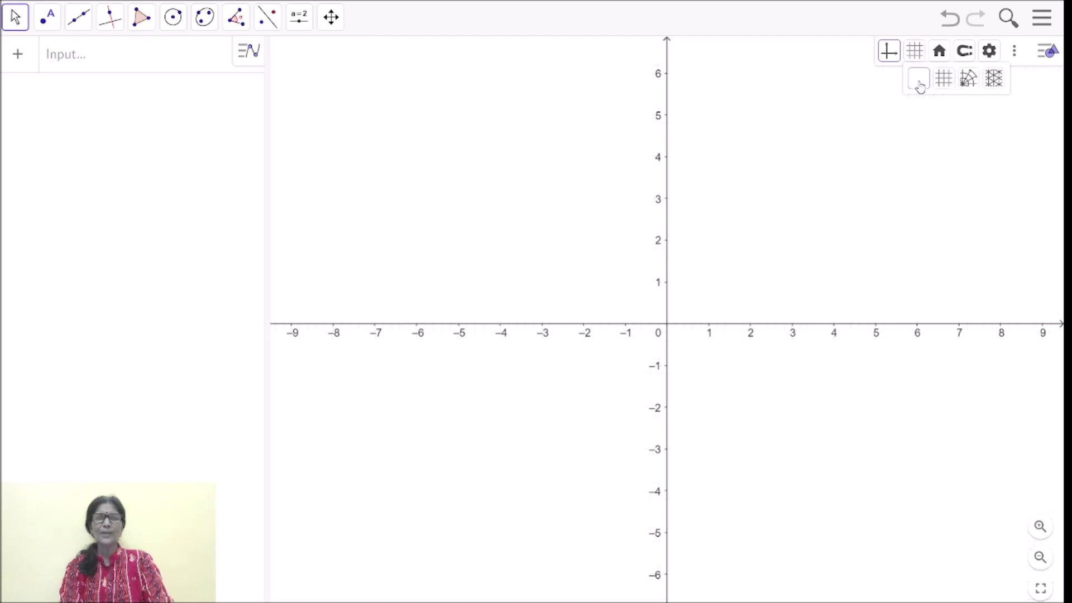
pyautogui.click(888, 52)
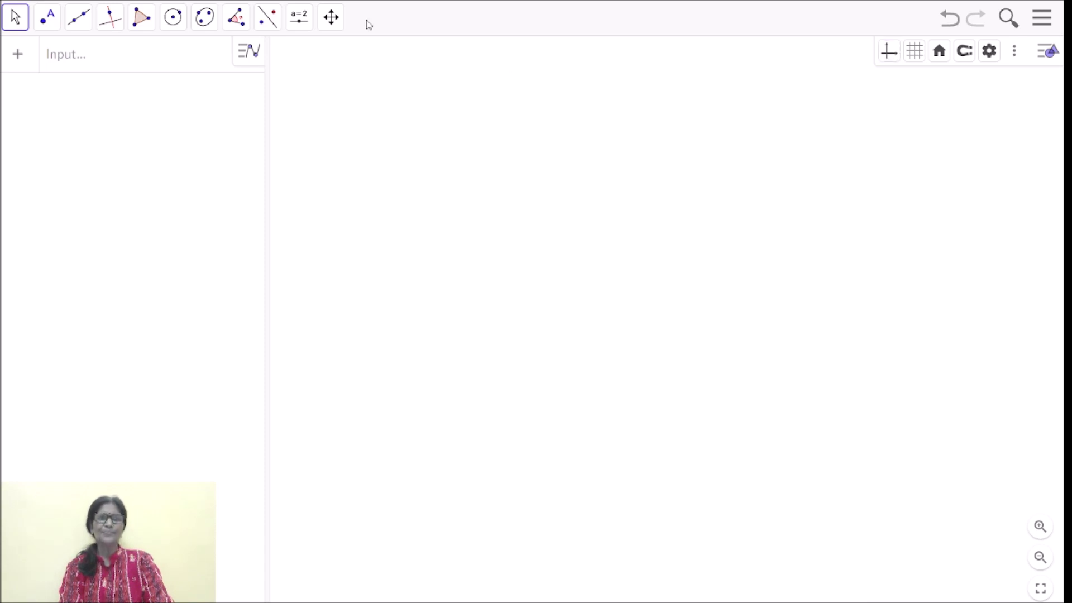
# - Place three free points as triangle vertices at about (-3, 4), (-5, 1) and (1, 2)
pyautogui.click(147, 24)
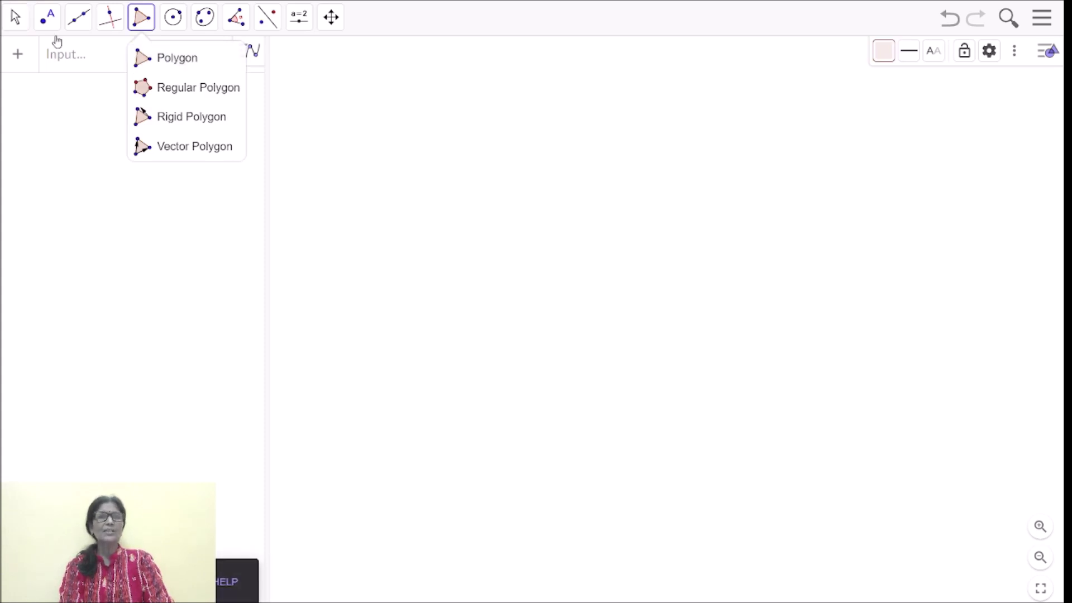
pyautogui.moveTo(51, 23)
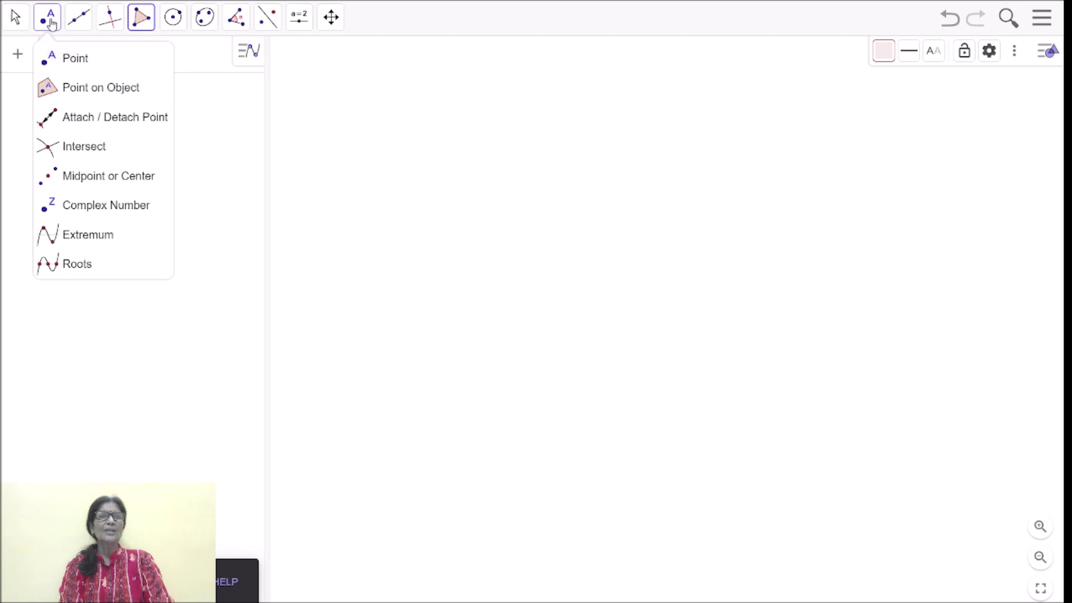
pyautogui.click(77, 58)
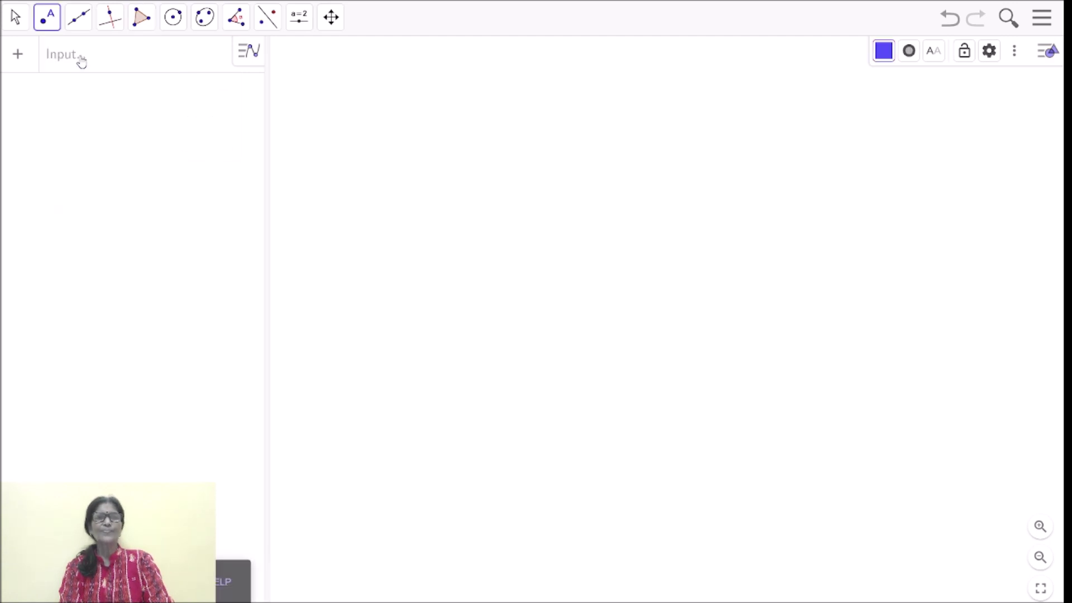
pyautogui.click(555, 143)
pyautogui.click(454, 273)
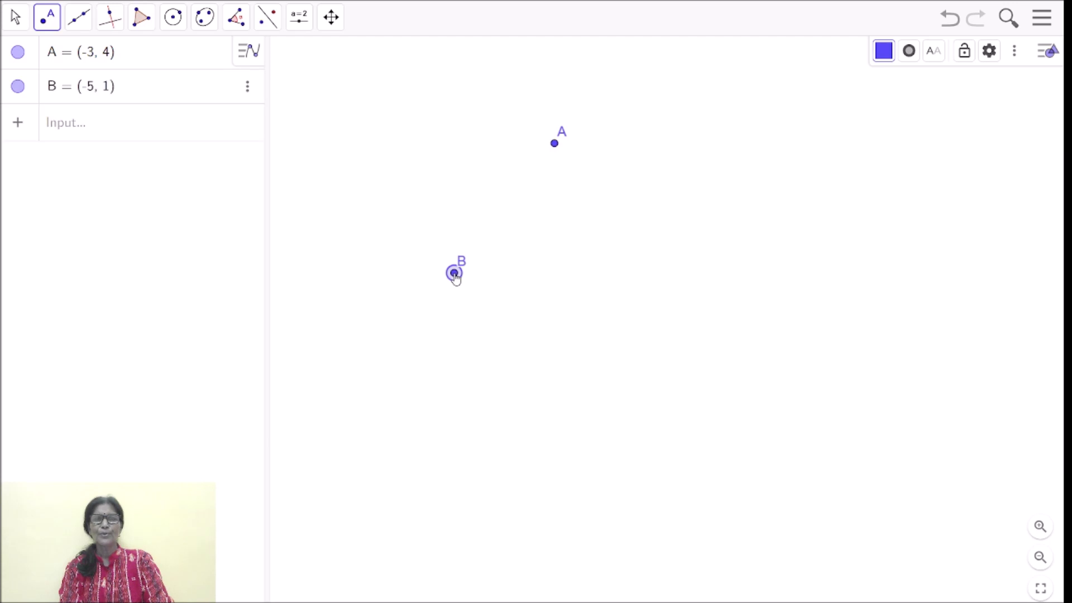
pyautogui.click(695, 261)
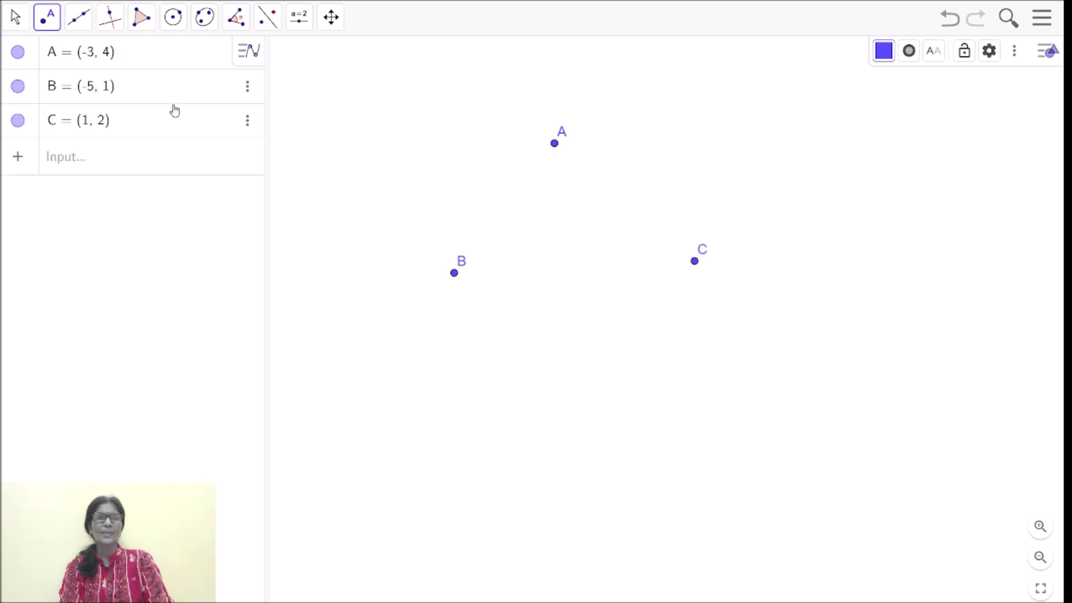
# - Connect points A, B and C with the segments AB, BC and AC to form a triangle
pyautogui.click(81, 19)
pyautogui.click(113, 93)
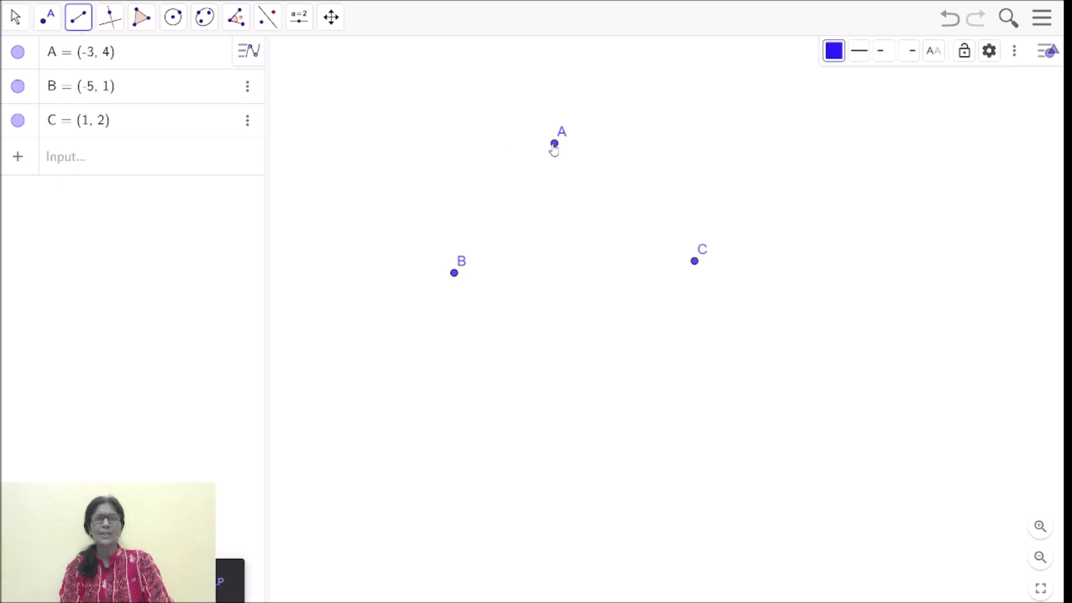
pyautogui.click(554, 145)
pyautogui.click(454, 274)
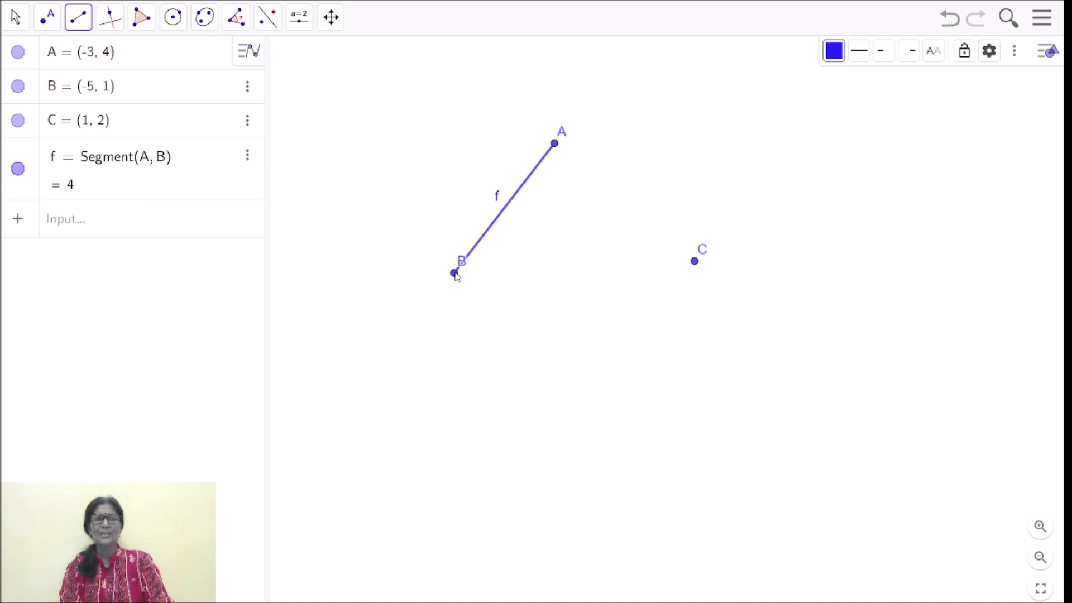
pyautogui.click(455, 273)
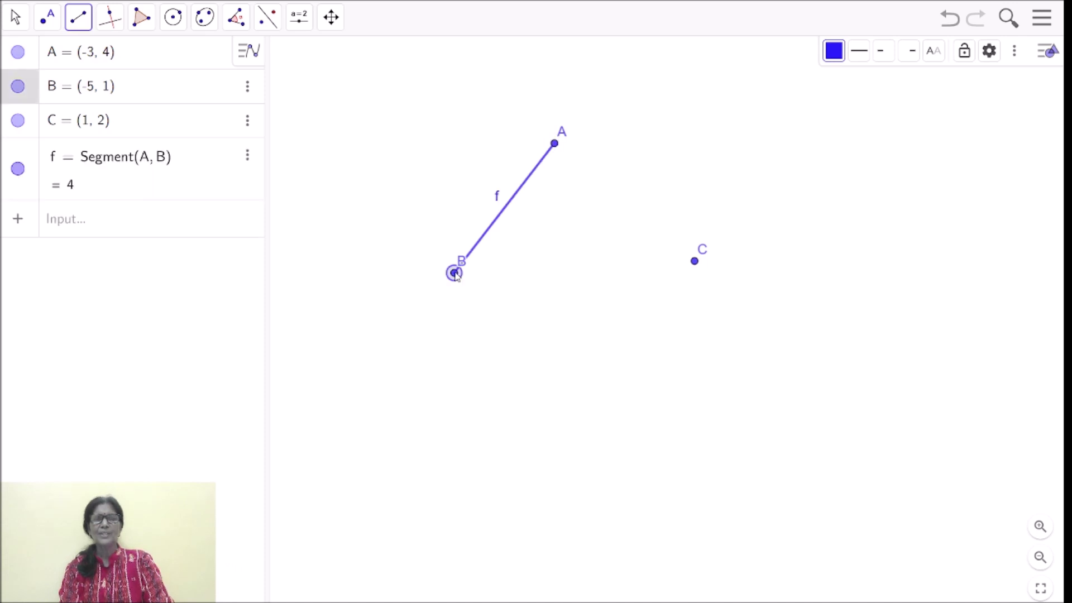
pyautogui.click(695, 262)
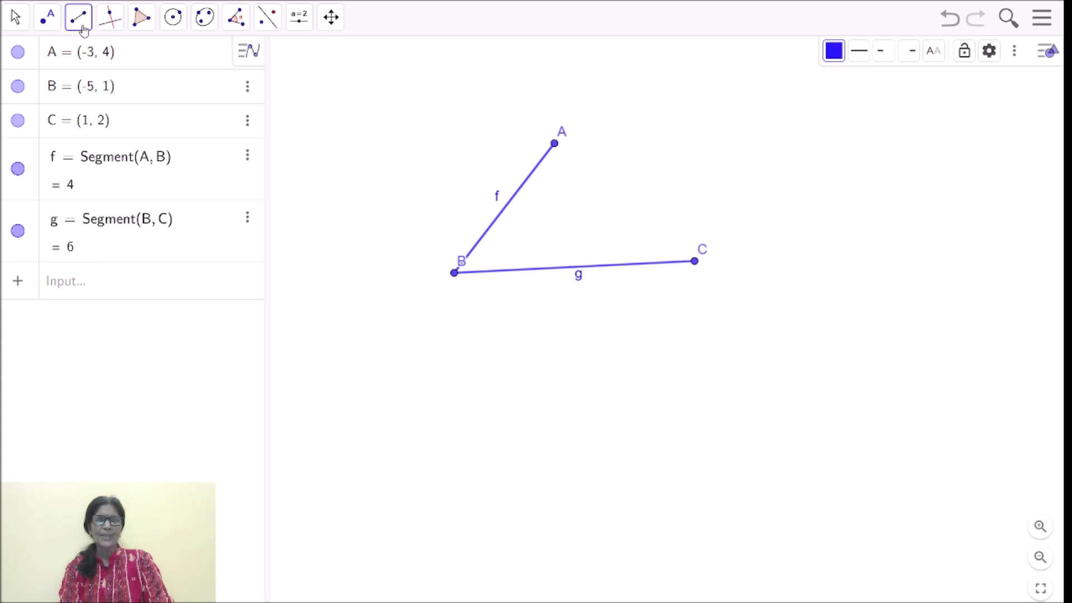
pyautogui.click(555, 144)
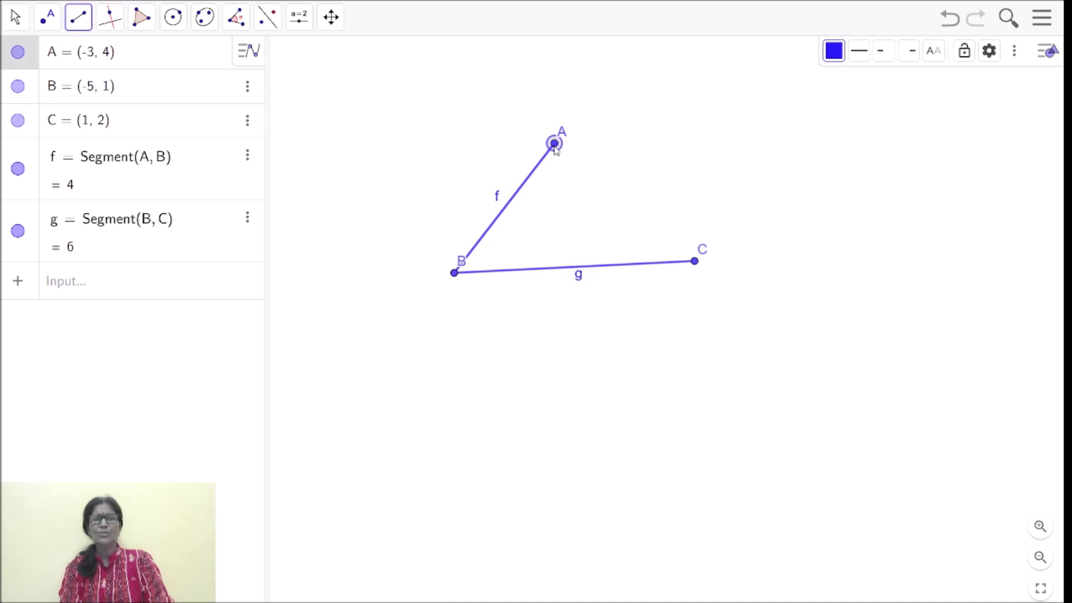
pyautogui.click(695, 262)
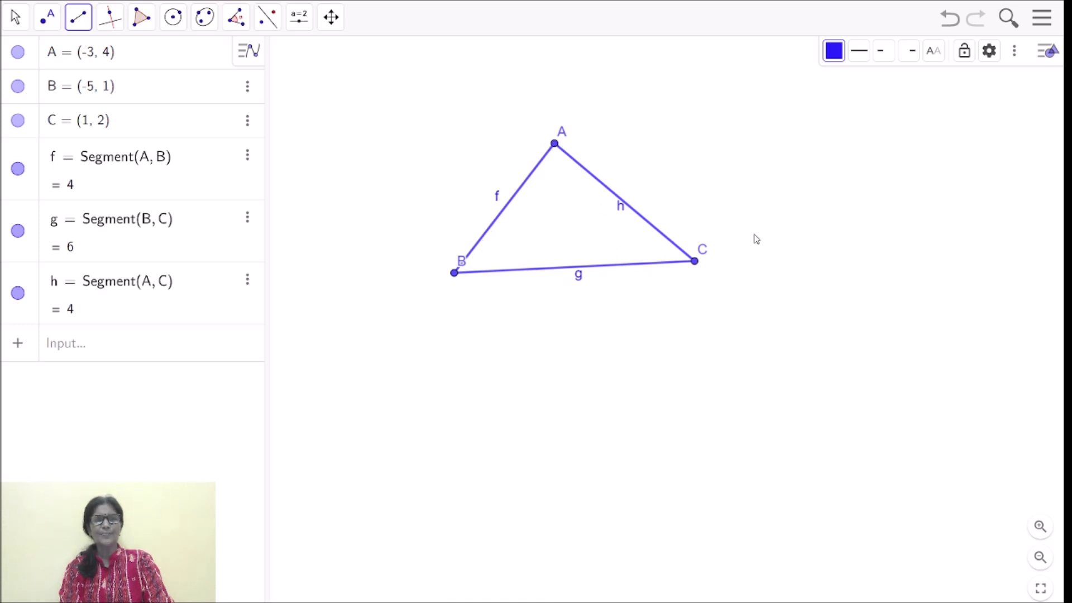
# - Draw a second triangle with the Polygon tool, with new vertices at about (5, 4), (3, 1) and (8, 2)
pyautogui.click(142, 18)
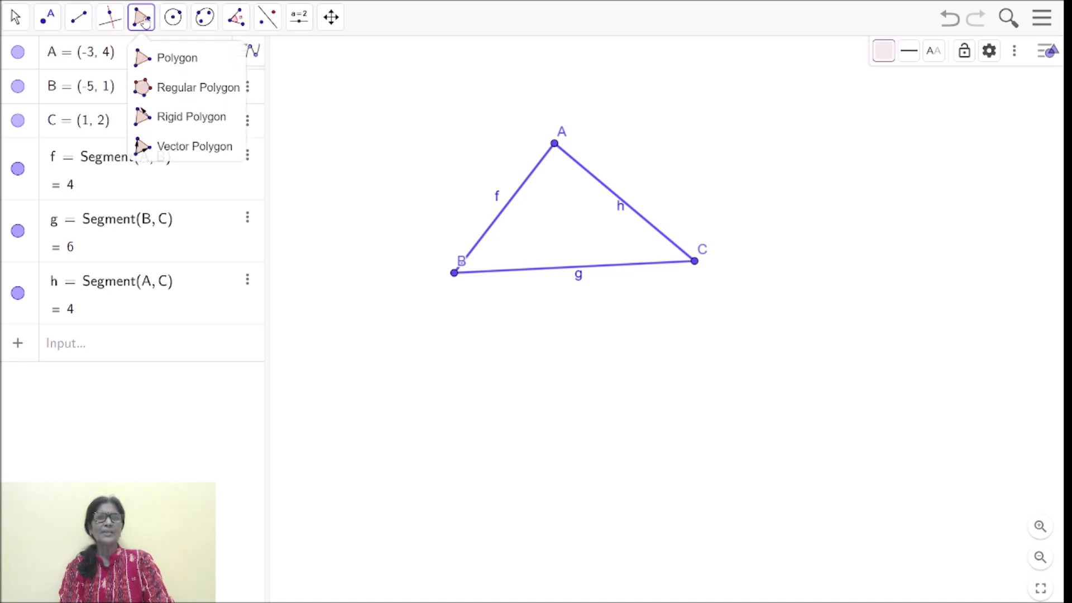
pyautogui.click(169, 55)
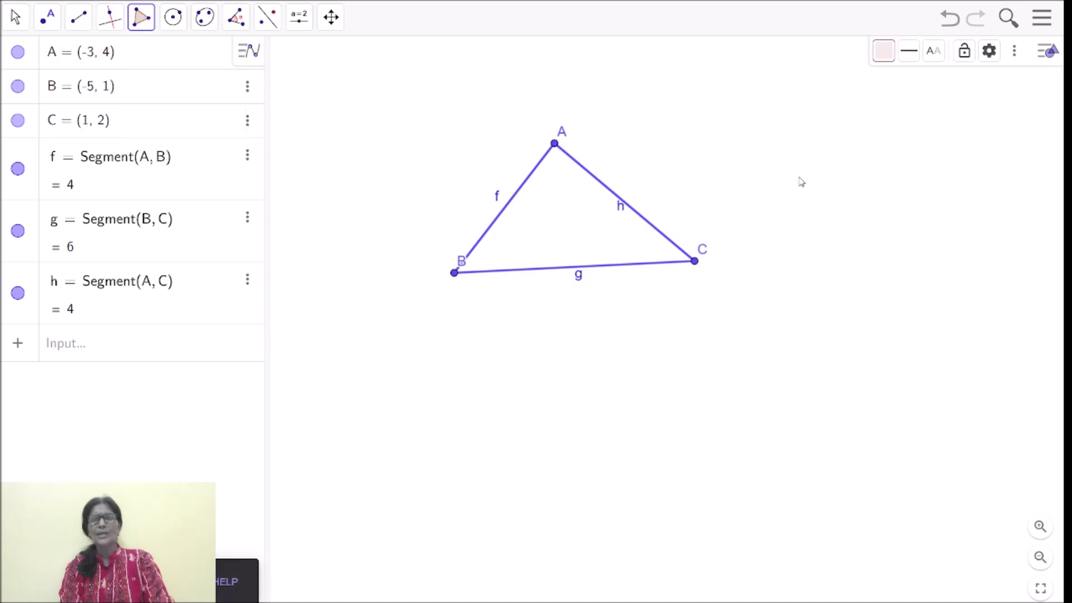
pyautogui.click(868, 148)
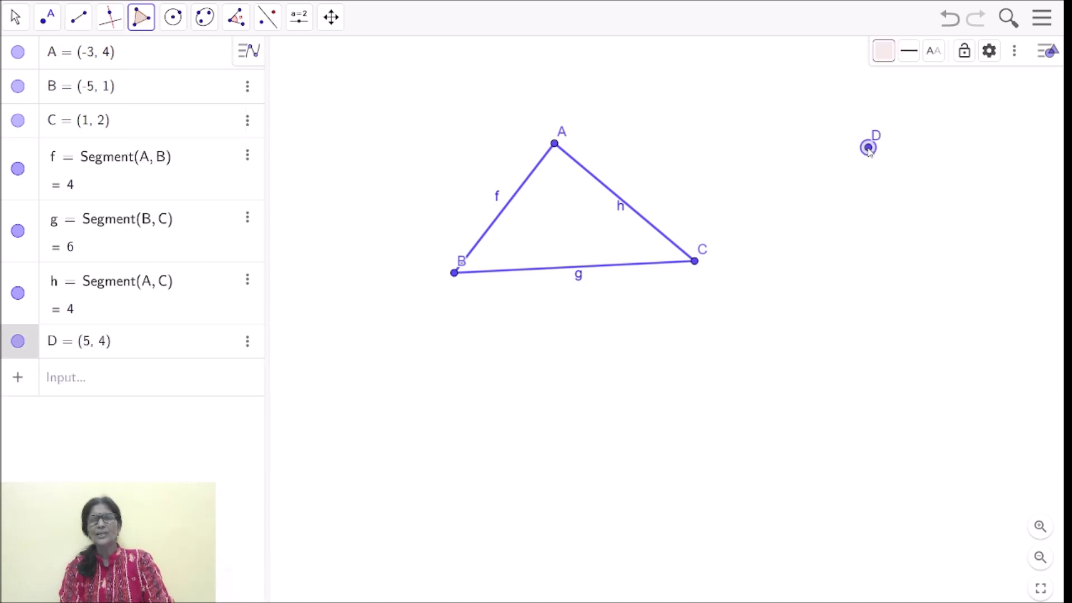
pyautogui.click(786, 297)
pyautogui.click(1005, 256)
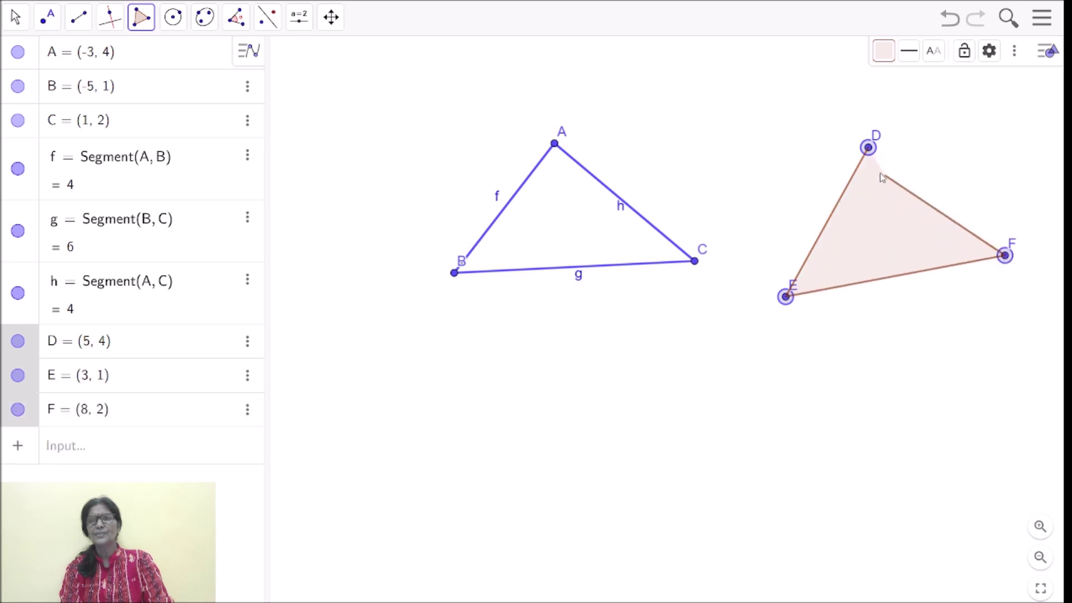
pyautogui.click(870, 150)
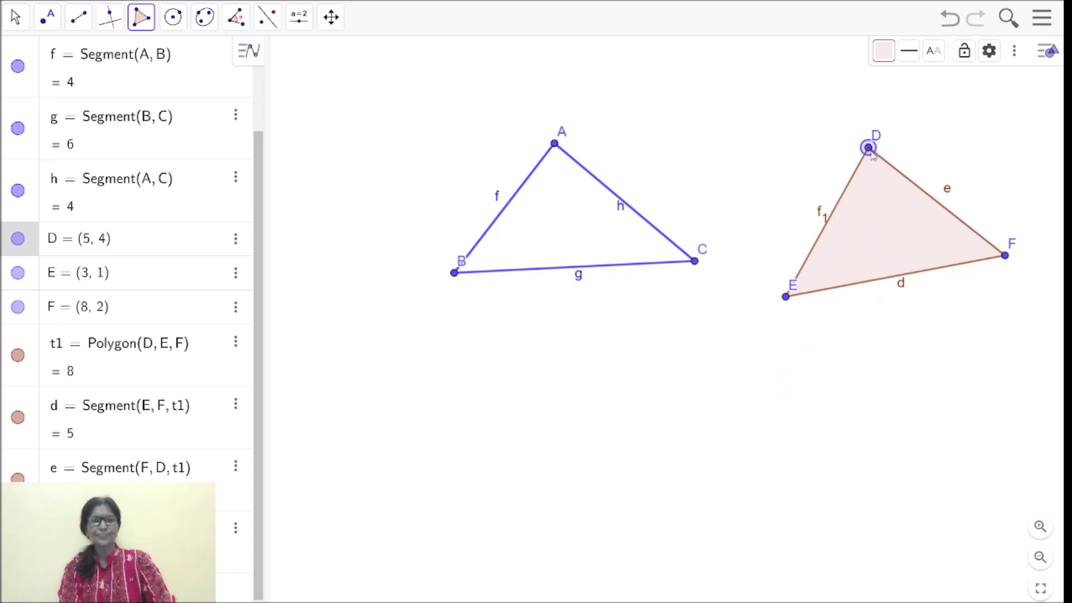
pyautogui.press('Escape')
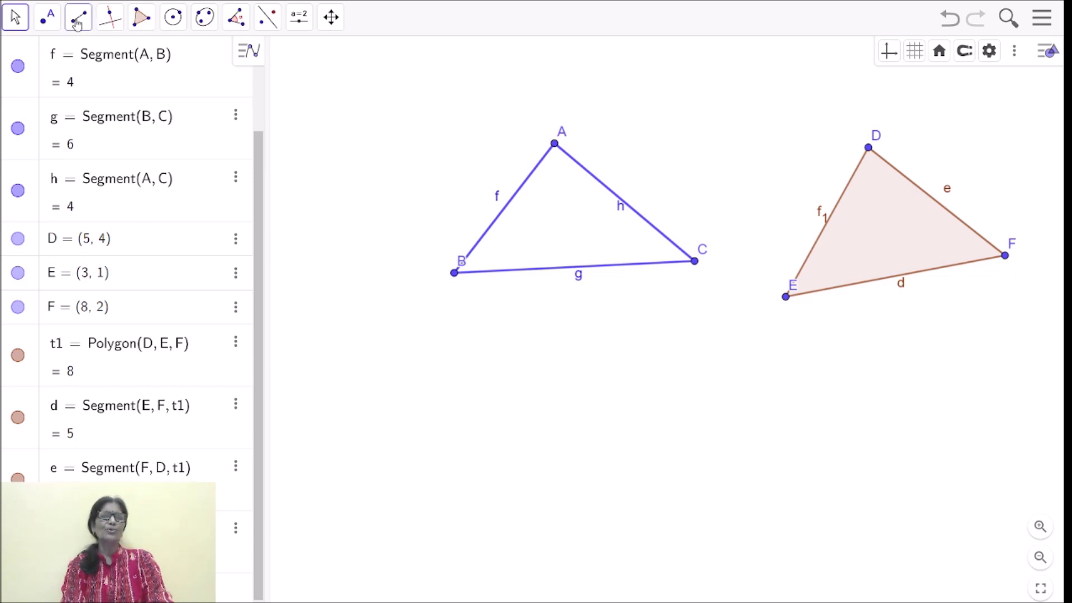
# - Construct the perpendicular bisectors of sides BC, AB and AC of triangle ABC
pyautogui.click(111, 31)
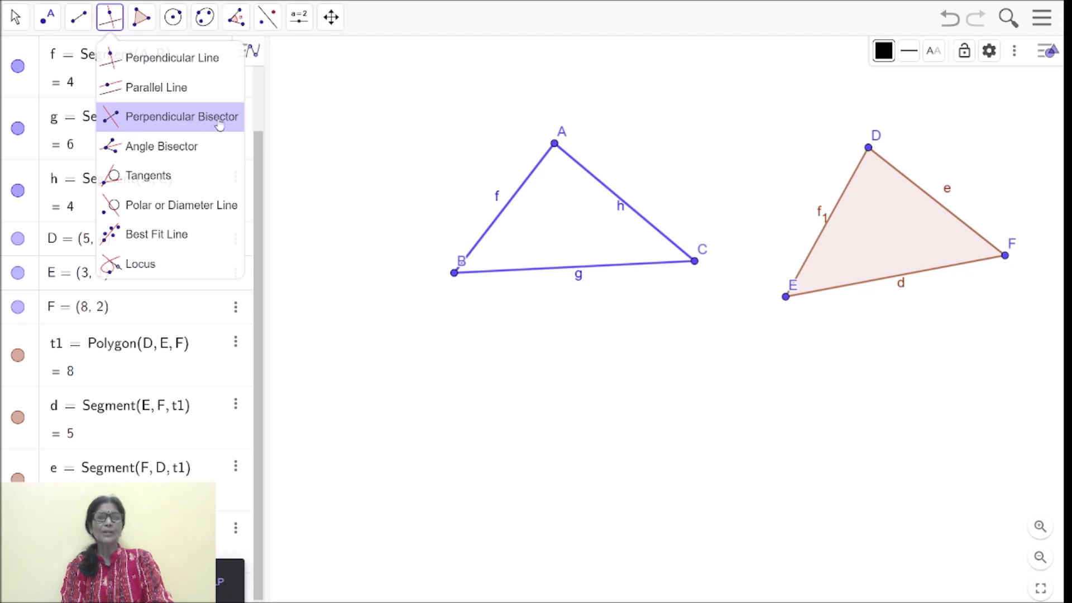
pyautogui.click(143, 119)
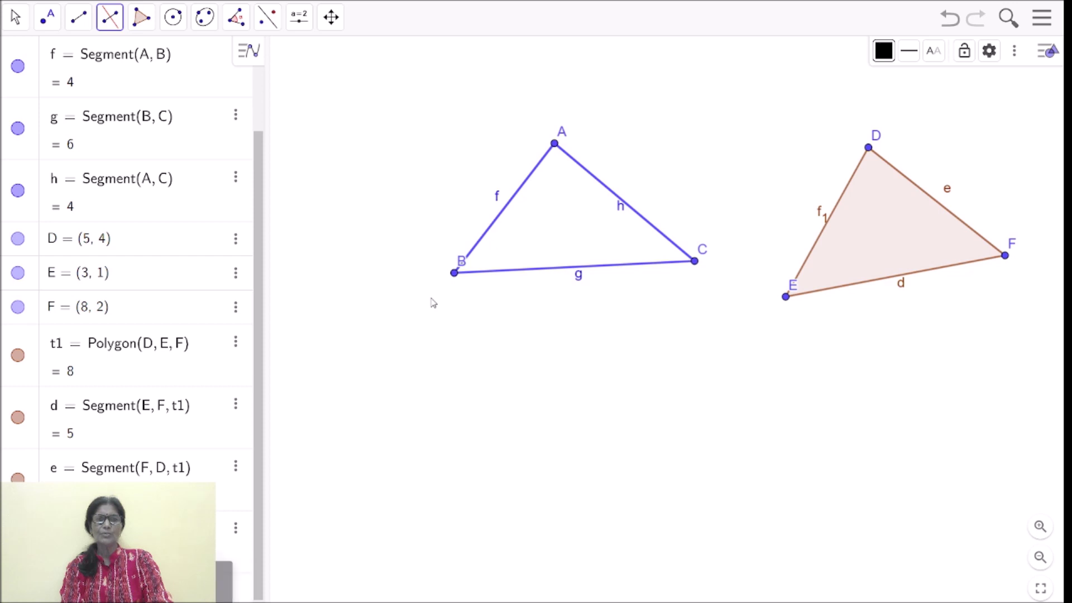
pyautogui.click(455, 274)
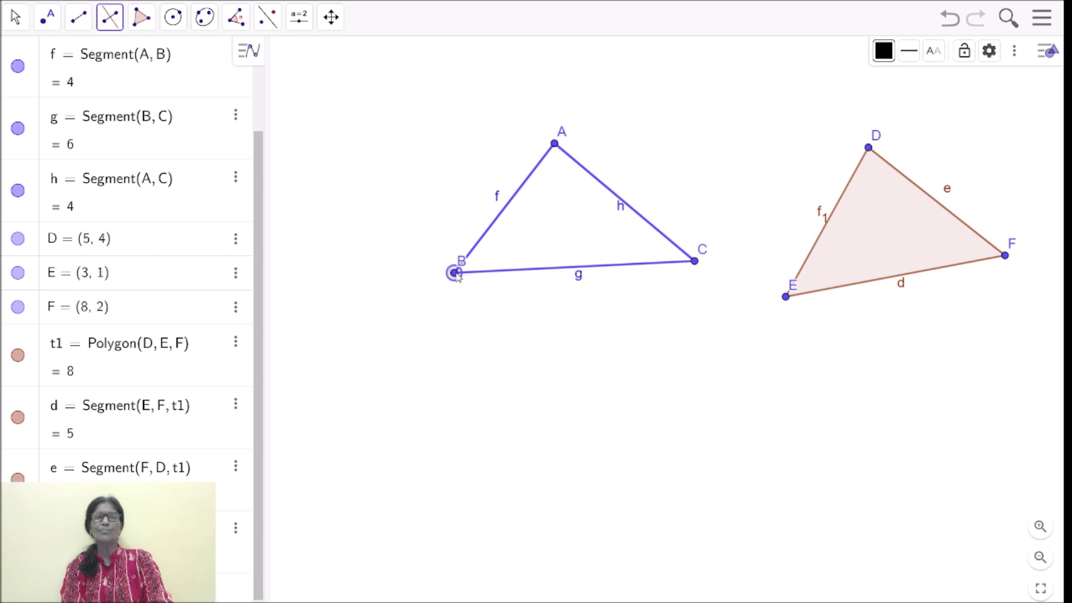
pyautogui.click(696, 261)
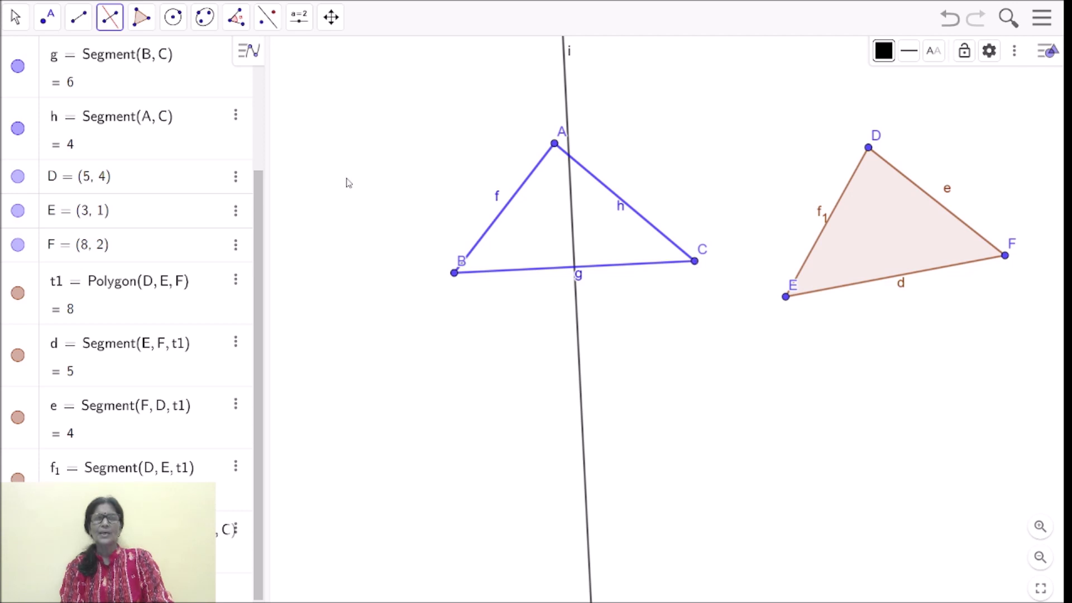
pyautogui.click(456, 274)
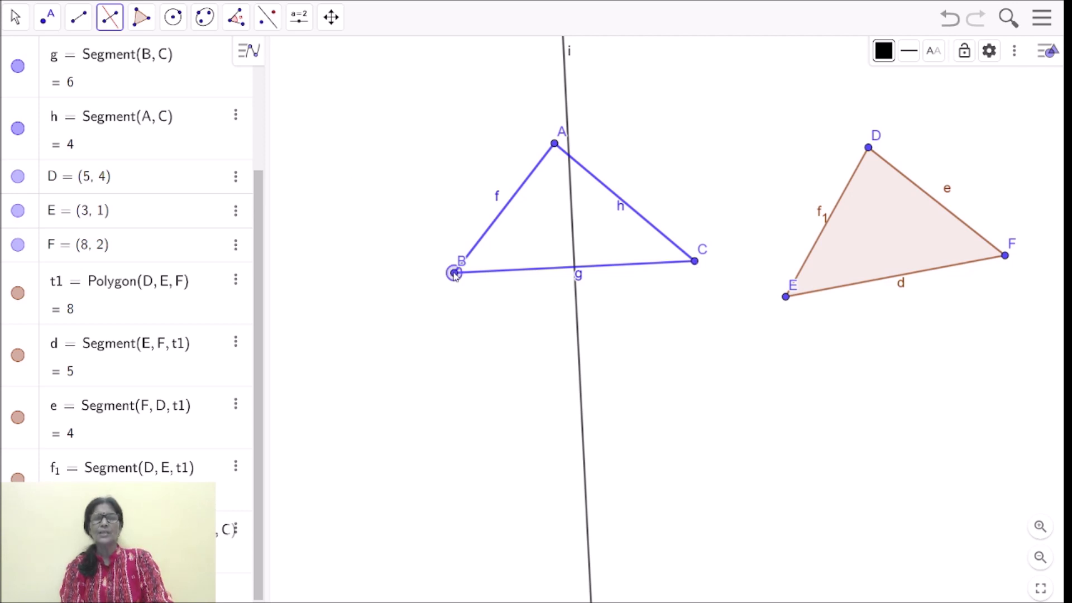
pyautogui.click(556, 144)
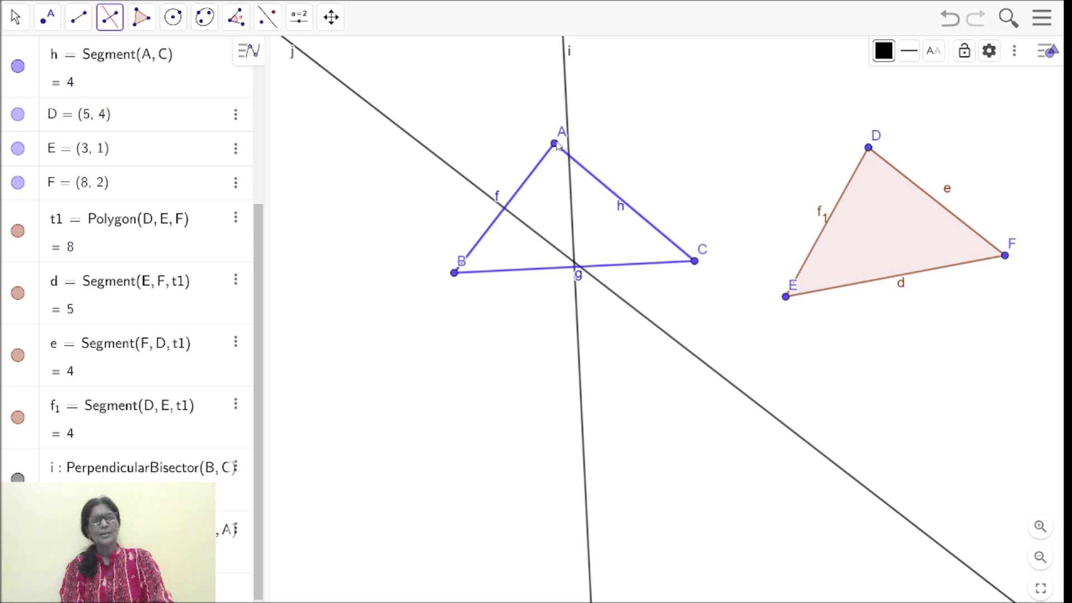
pyautogui.click(556, 144)
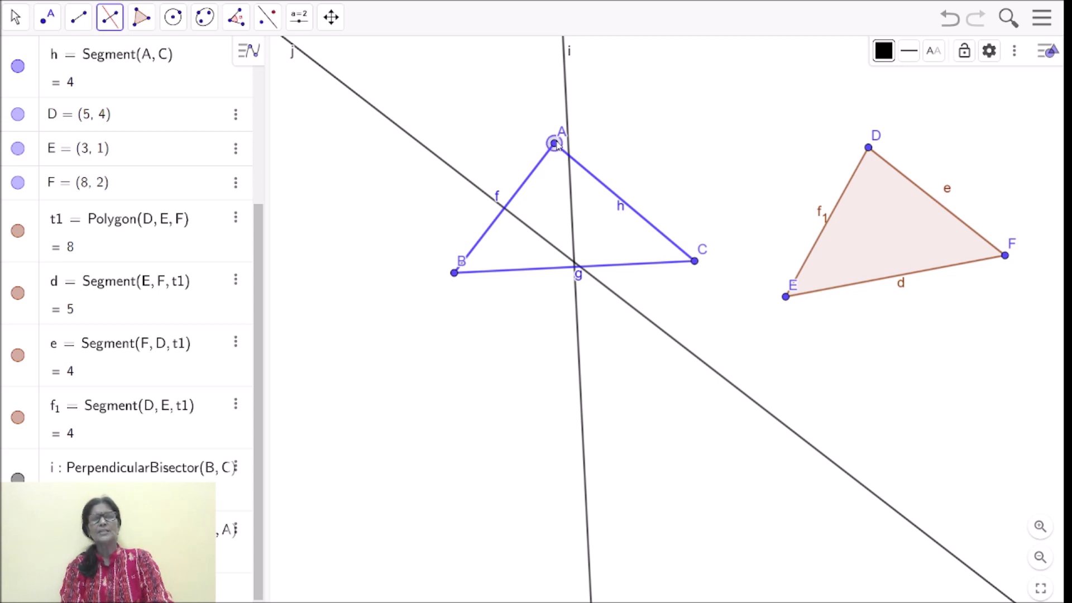
pyautogui.click(695, 263)
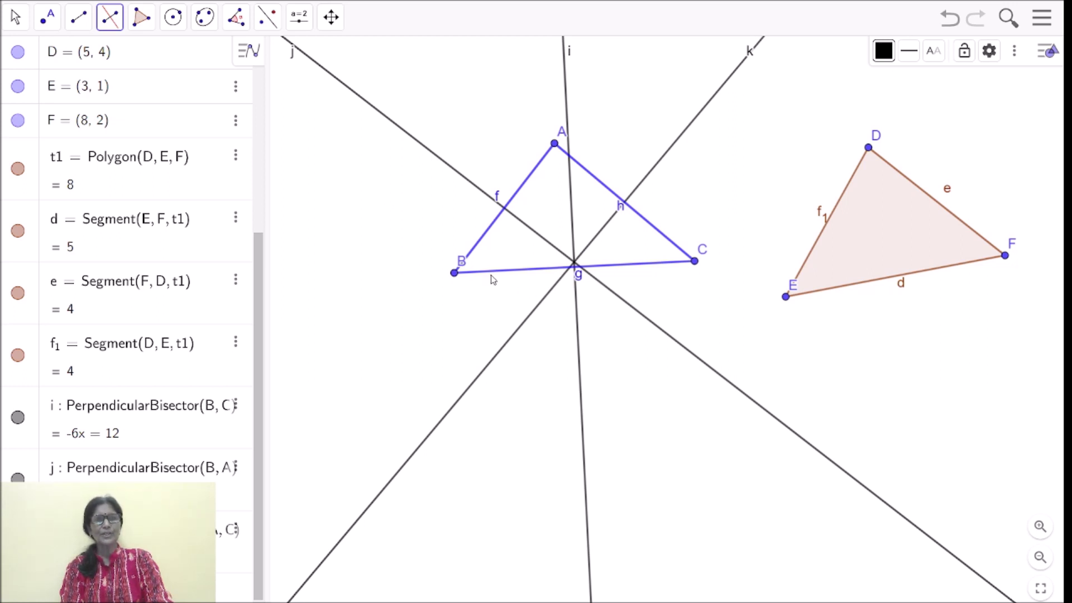
# - Mark the intersection of the perpendicular bisectors of AB and AC with a point and color it red
pyautogui.click(49, 20)
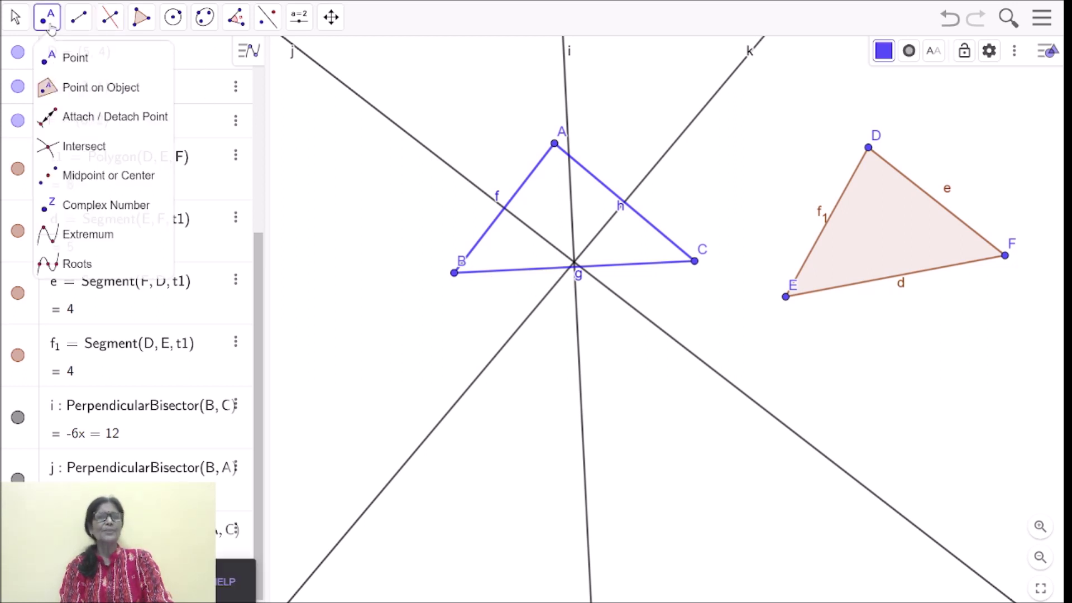
pyautogui.click(97, 153)
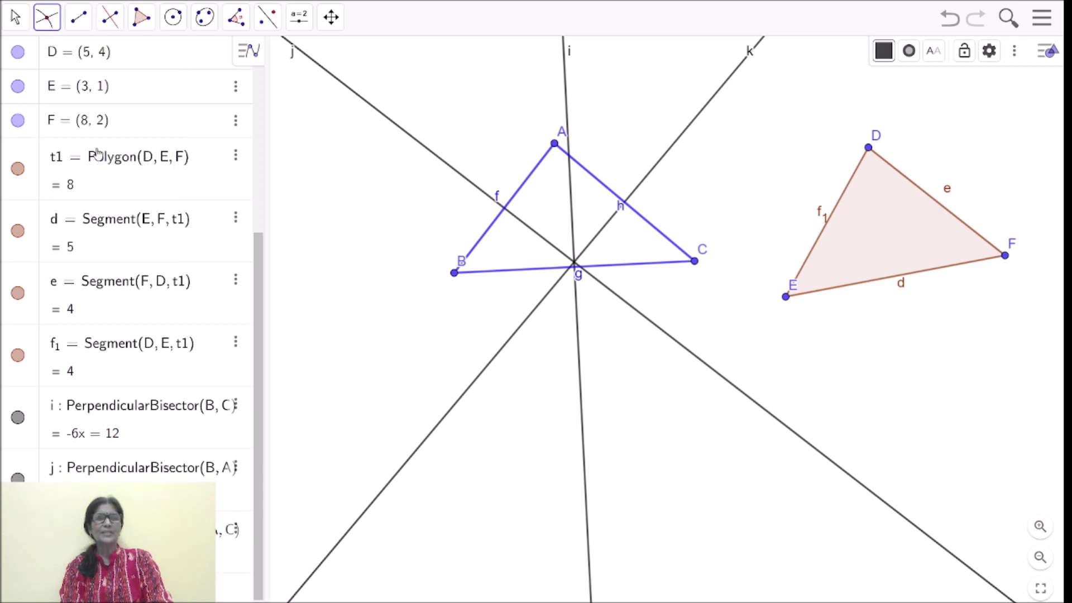
pyautogui.click(533, 233)
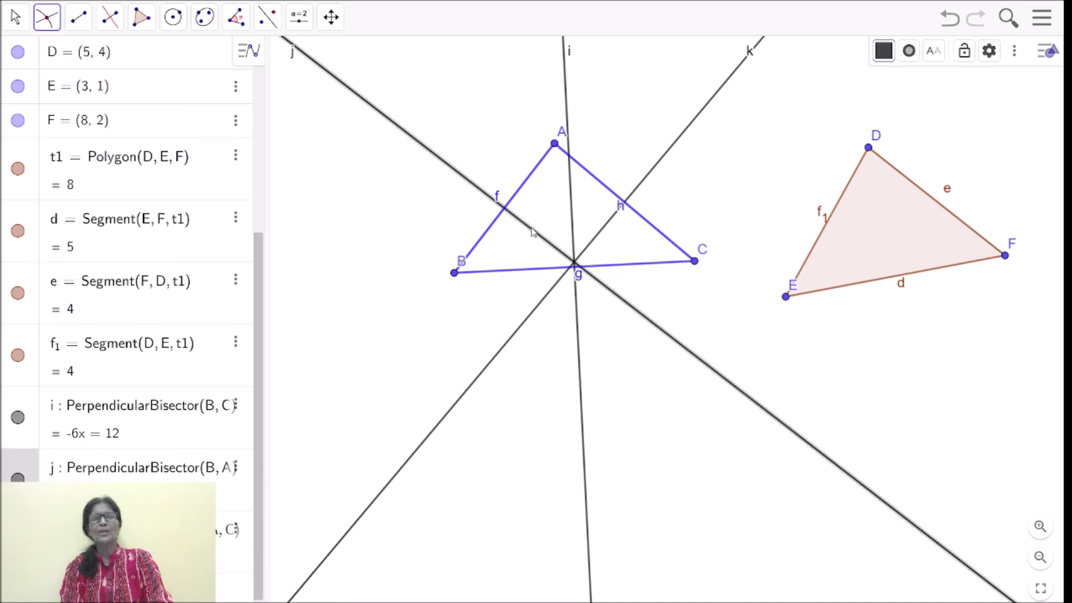
pyautogui.click(604, 230)
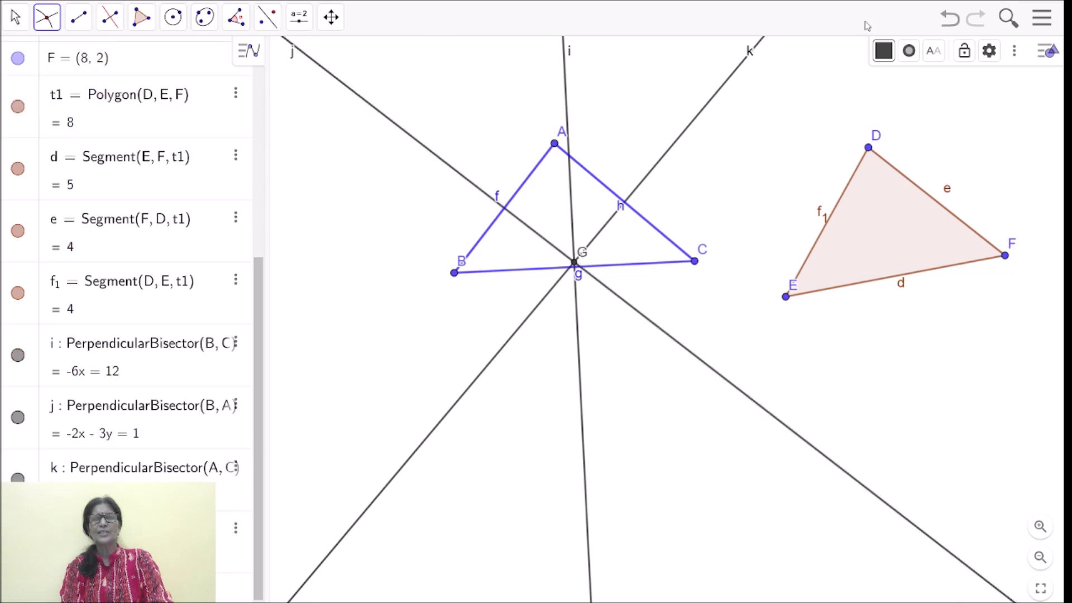
pyautogui.click(884, 56)
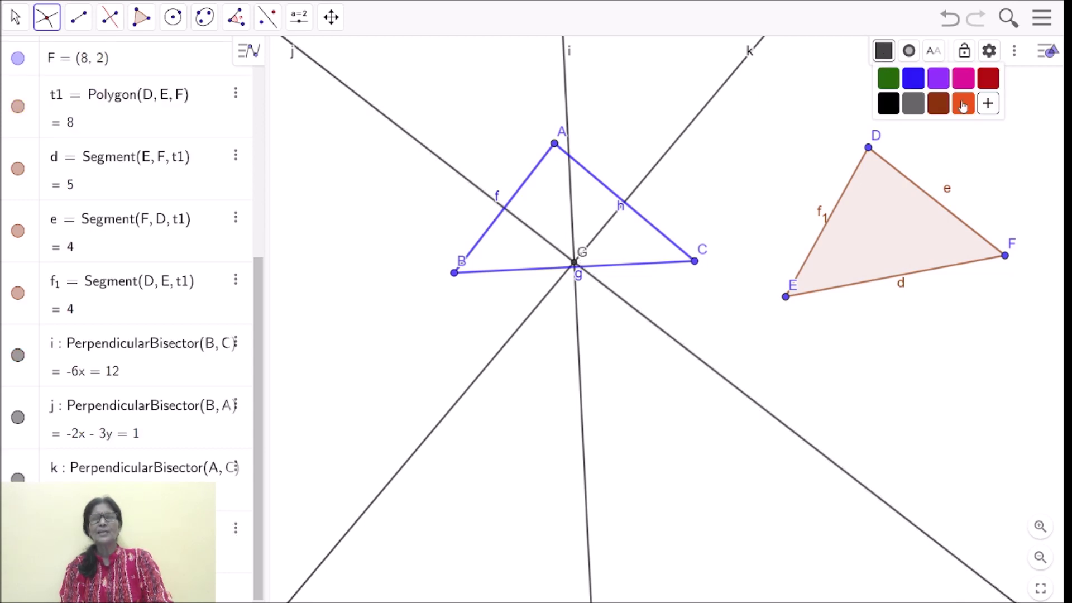
pyautogui.click(989, 80)
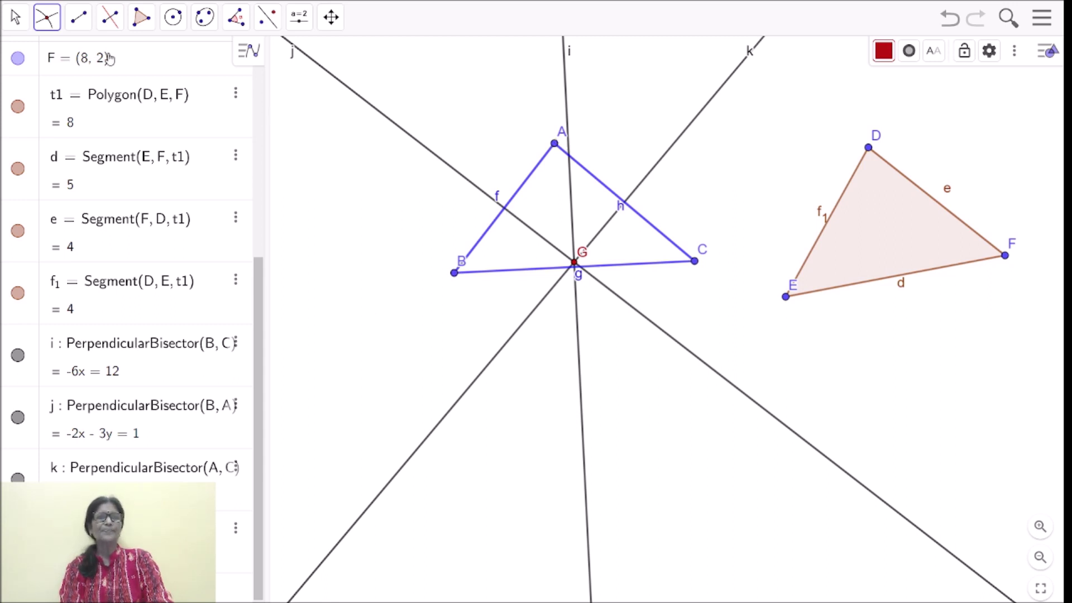
# - Draw a segment from vertex B to the circumcenter G and color it red
pyautogui.click(87, 25)
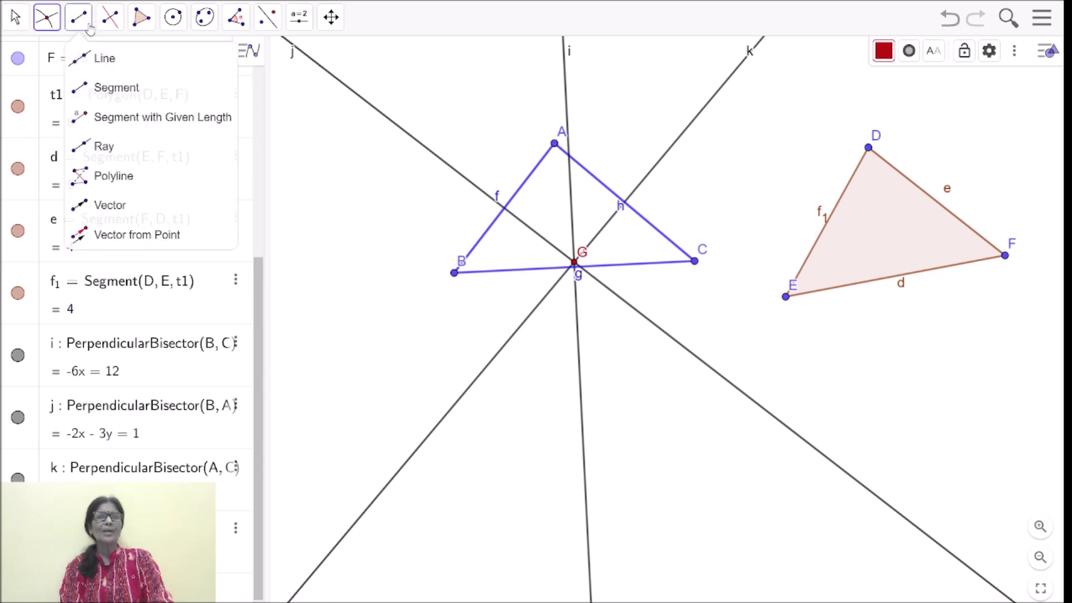
pyautogui.click(120, 88)
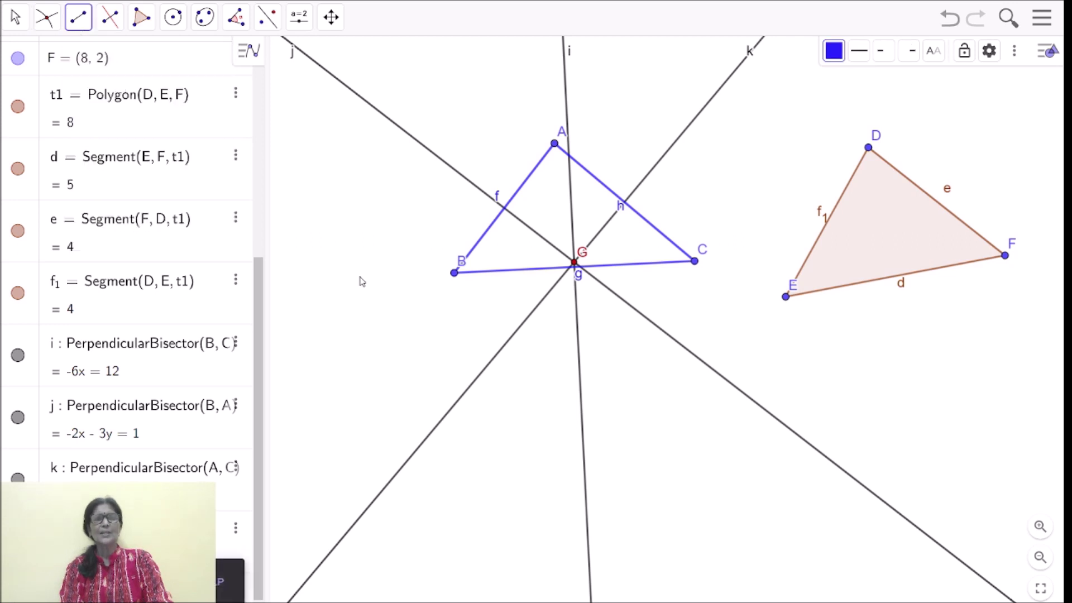
pyautogui.click(455, 275)
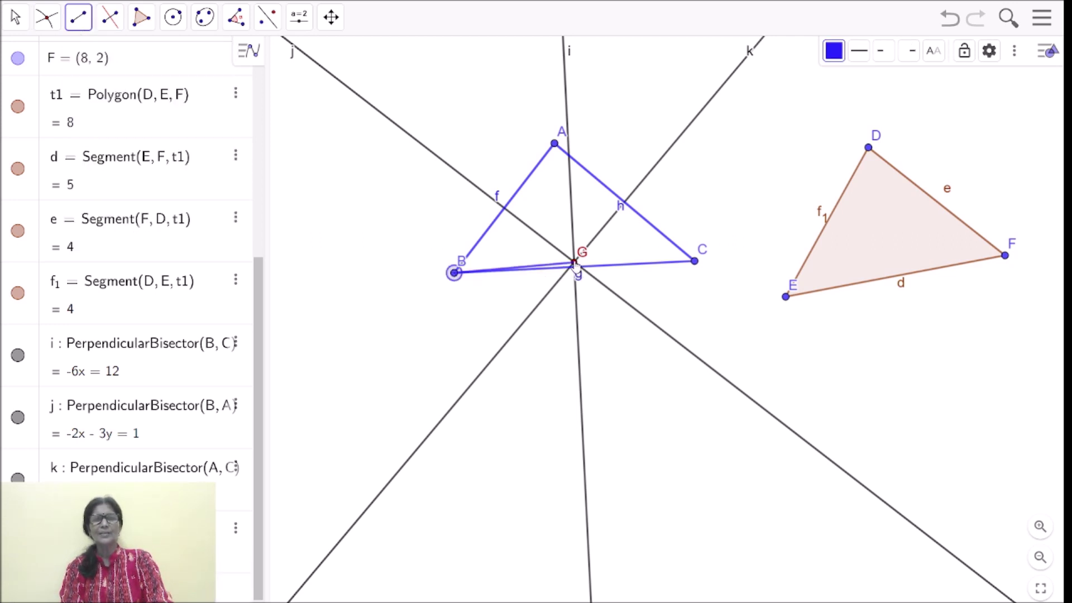
pyautogui.click(575, 264)
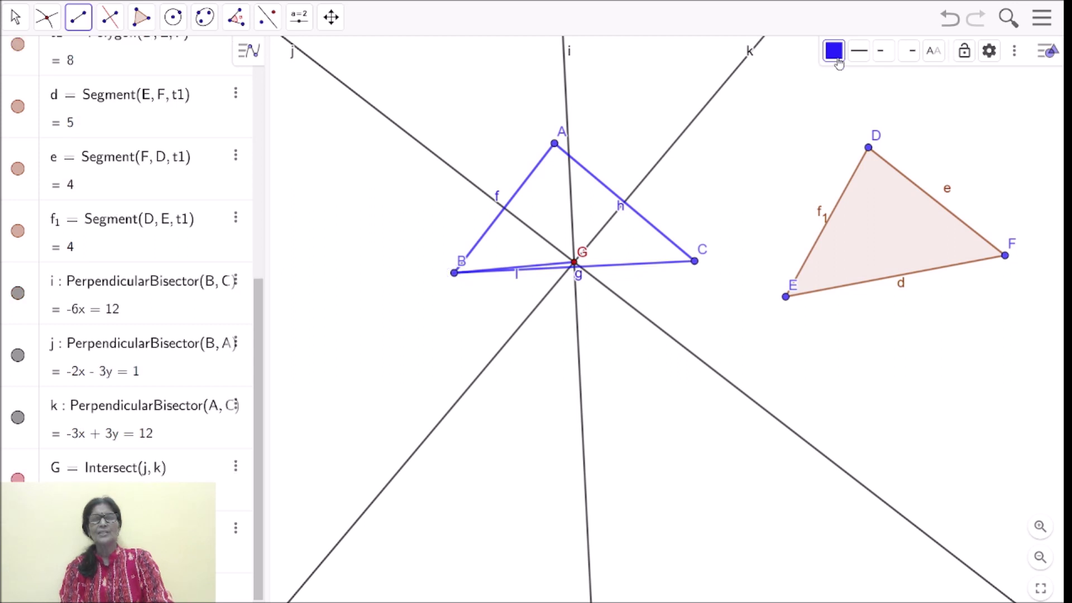
pyautogui.click(838, 62)
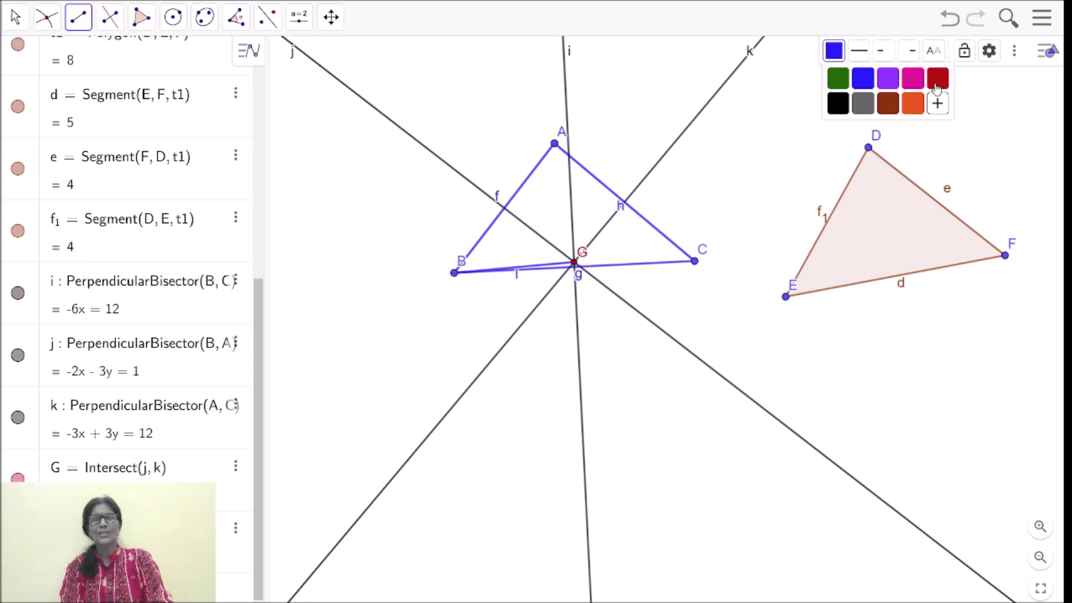
pyautogui.click(938, 84)
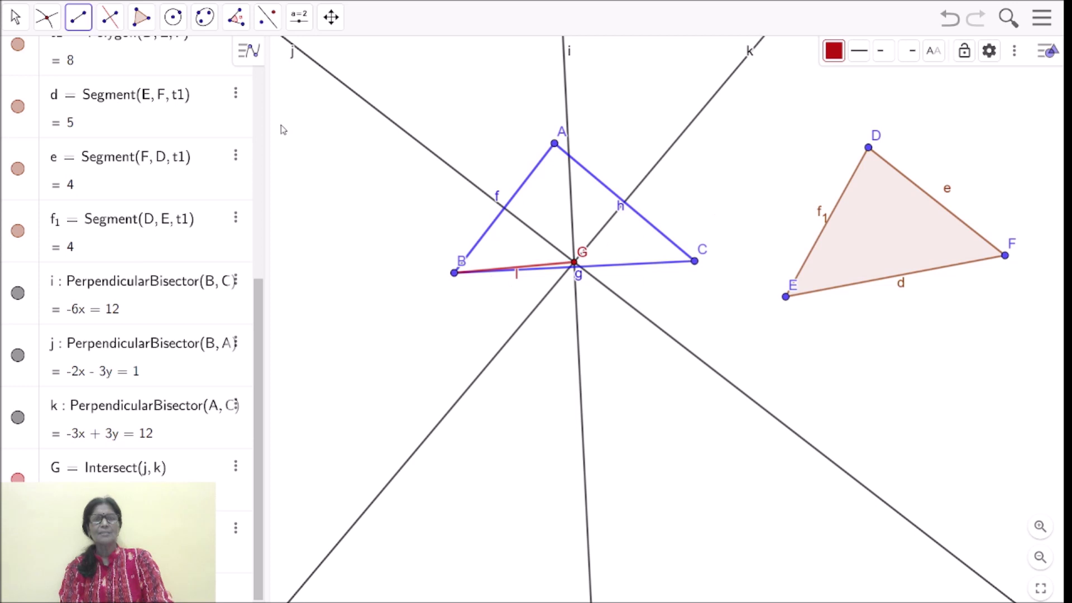
# - Connect the circumcenter G to vertices C and A with two more red segments
pyautogui.click(576, 262)
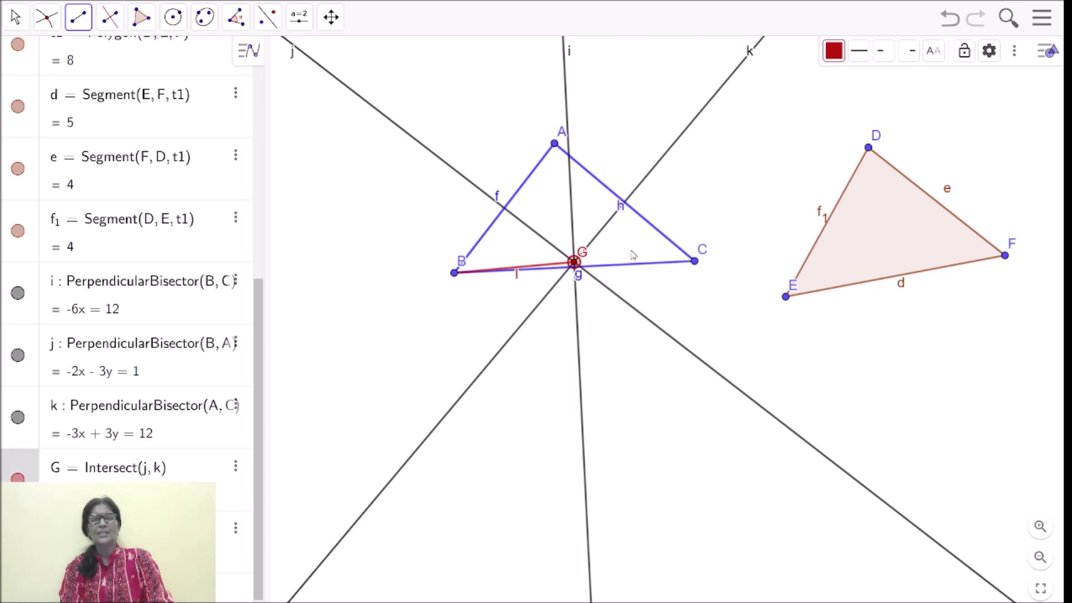
pyautogui.click(693, 262)
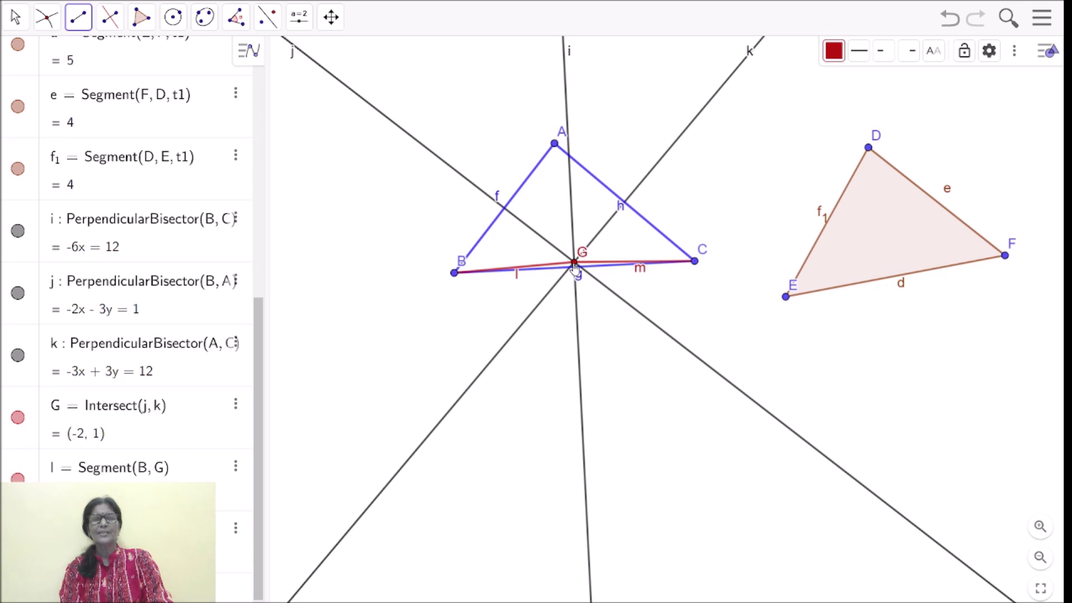
pyautogui.click(575, 264)
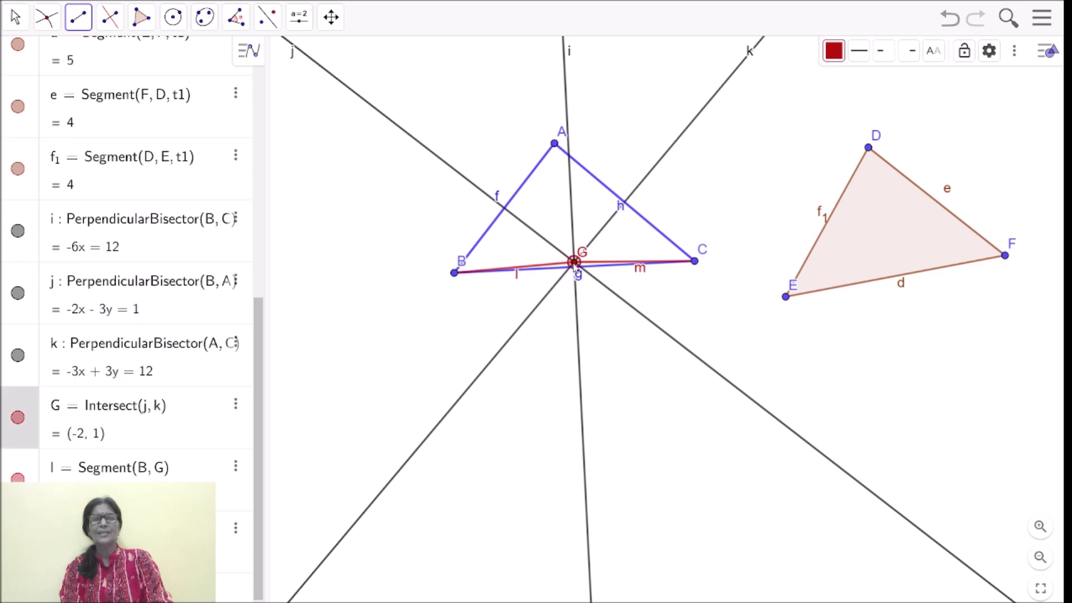
pyautogui.click(555, 145)
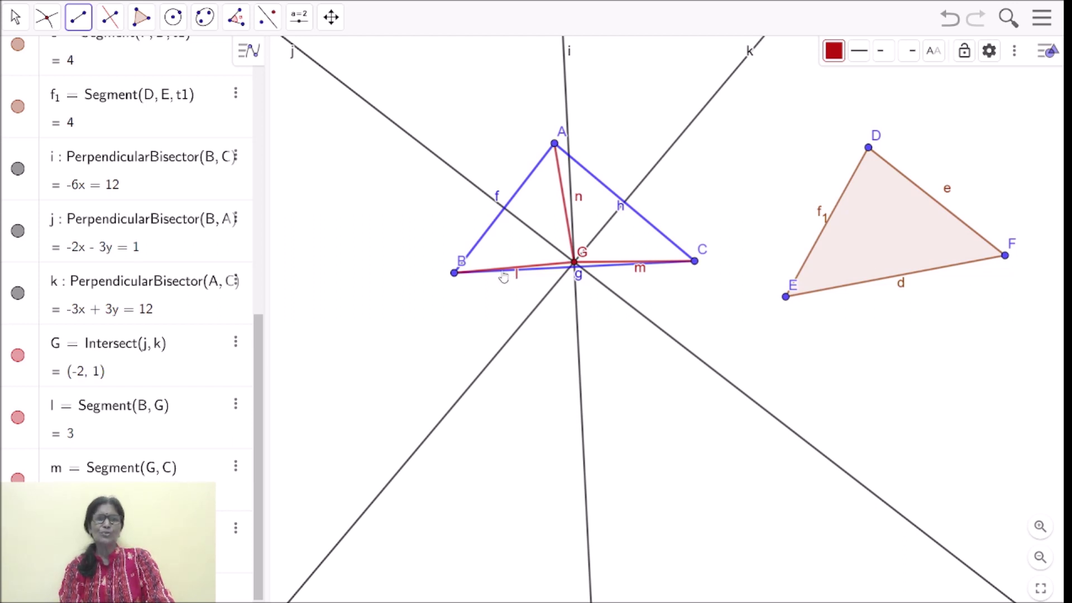
# - Set the label of the segment from G to A to show its value instead of its name
pyautogui.click(237, 529)
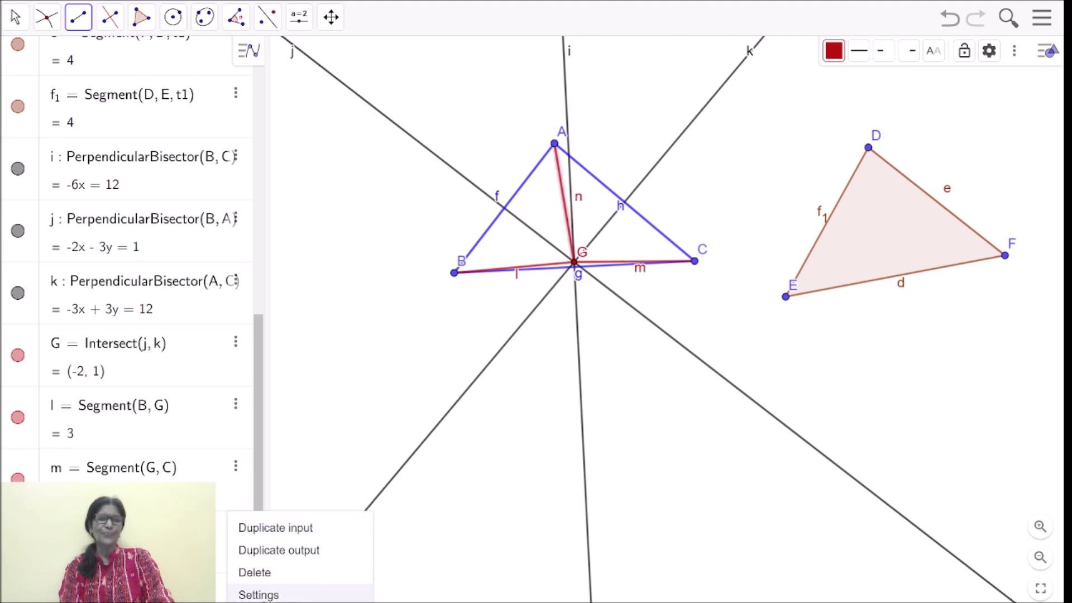
pyautogui.click(268, 597)
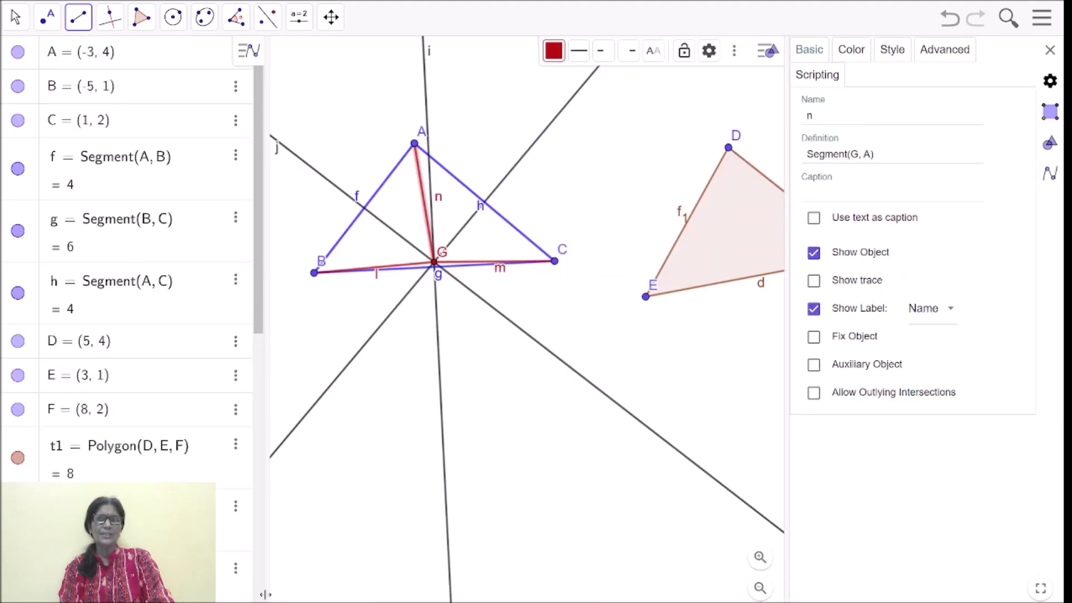
pyautogui.click(952, 311)
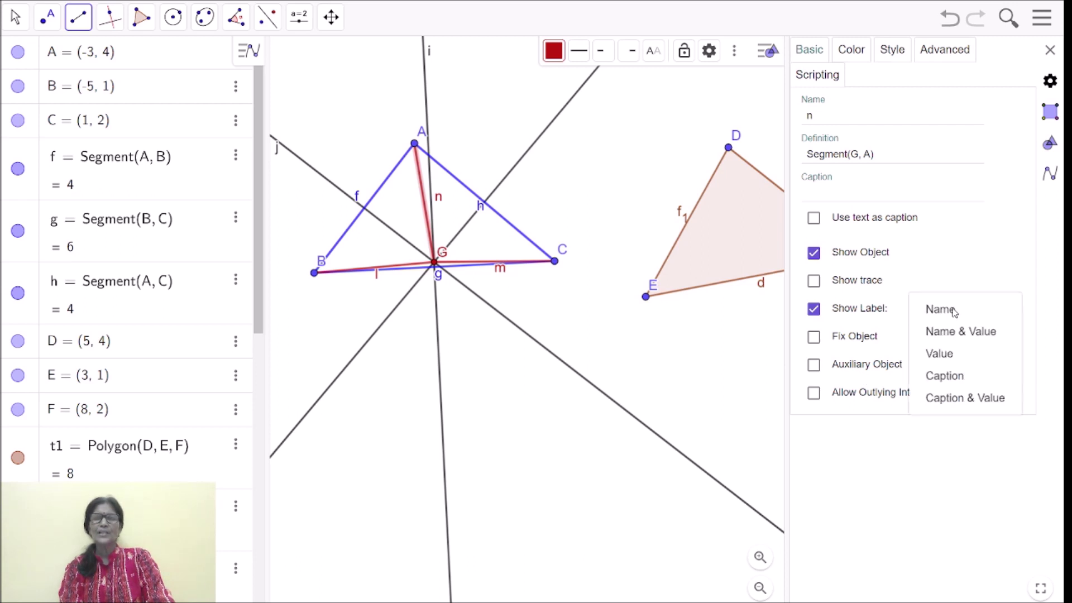
pyautogui.click(938, 356)
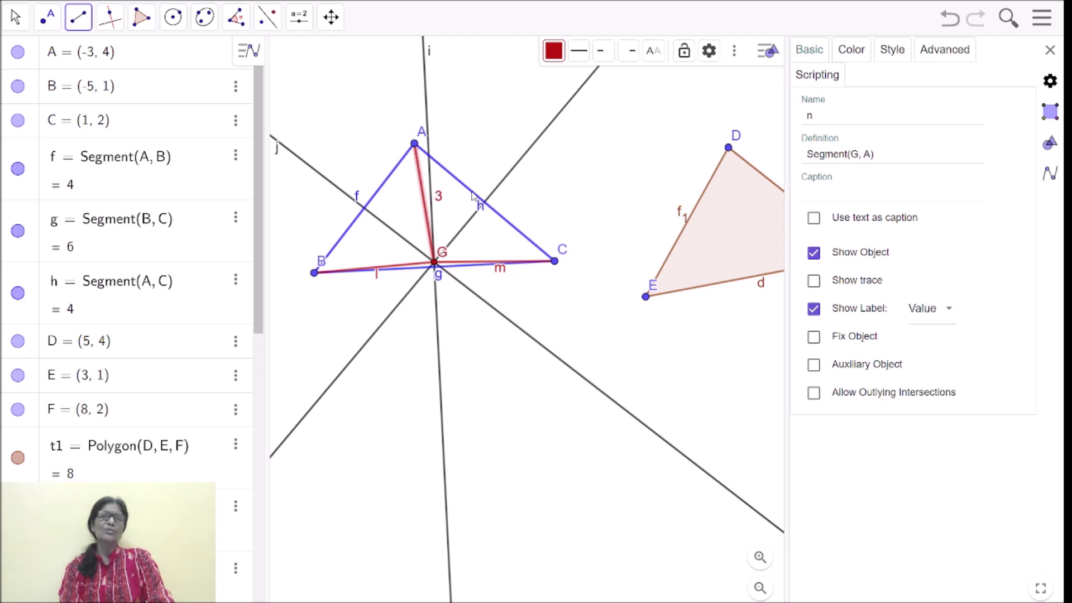
pyautogui.click(459, 260)
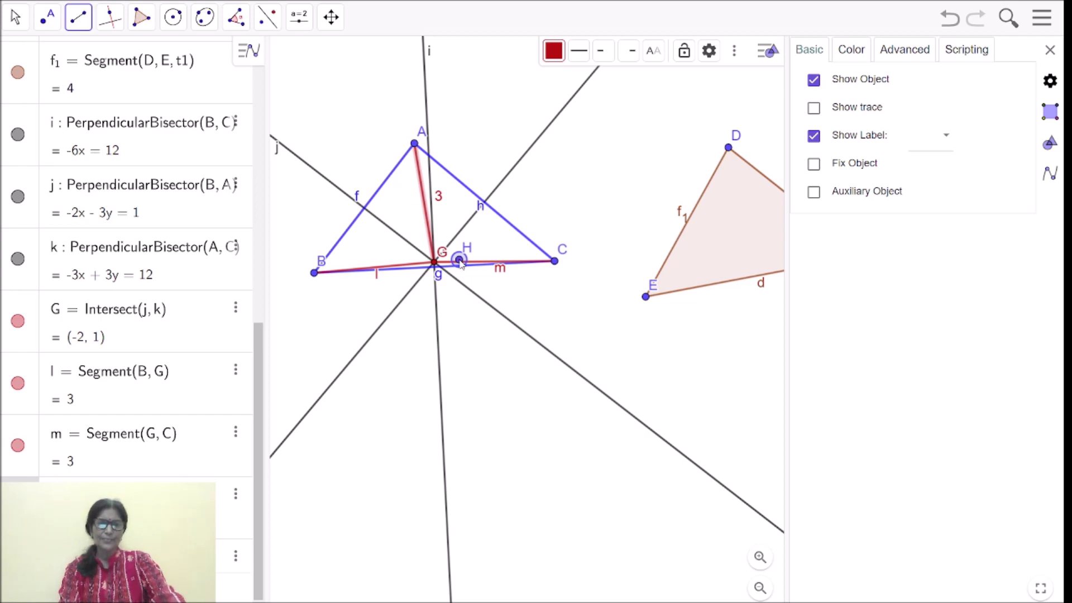
pyautogui.hotkey('ctrl', 'z')
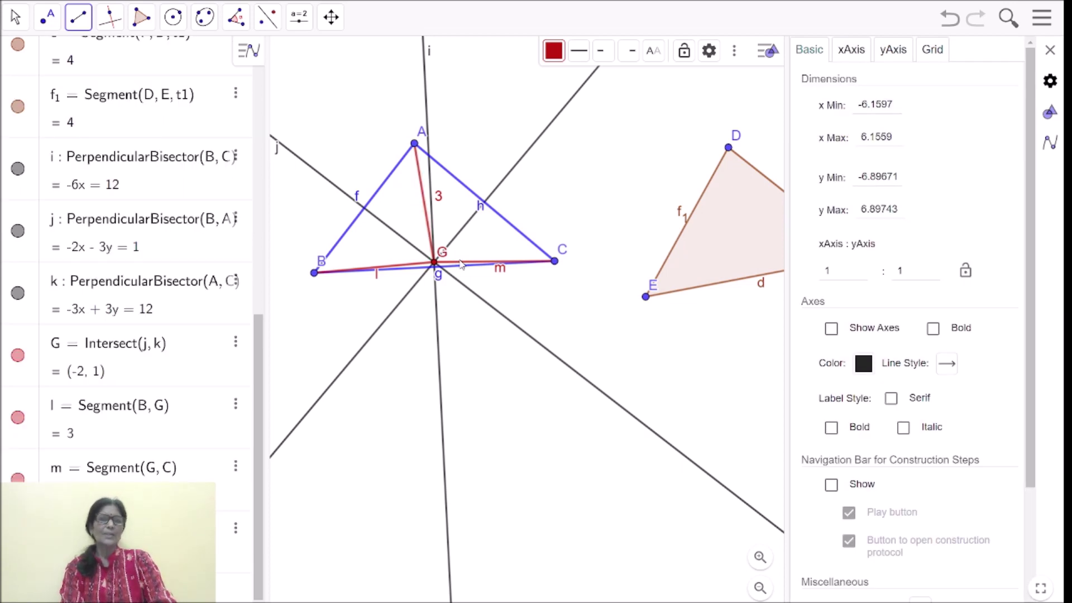
# - Set the label of the segment from B to G to show its value
pyautogui.click(235, 407)
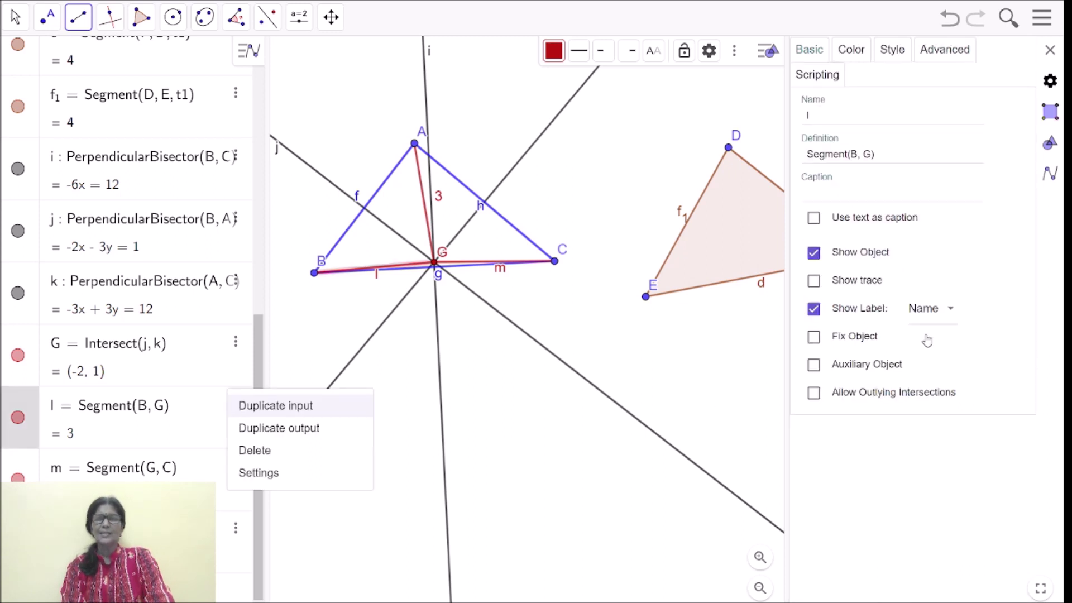
pyautogui.click(949, 310)
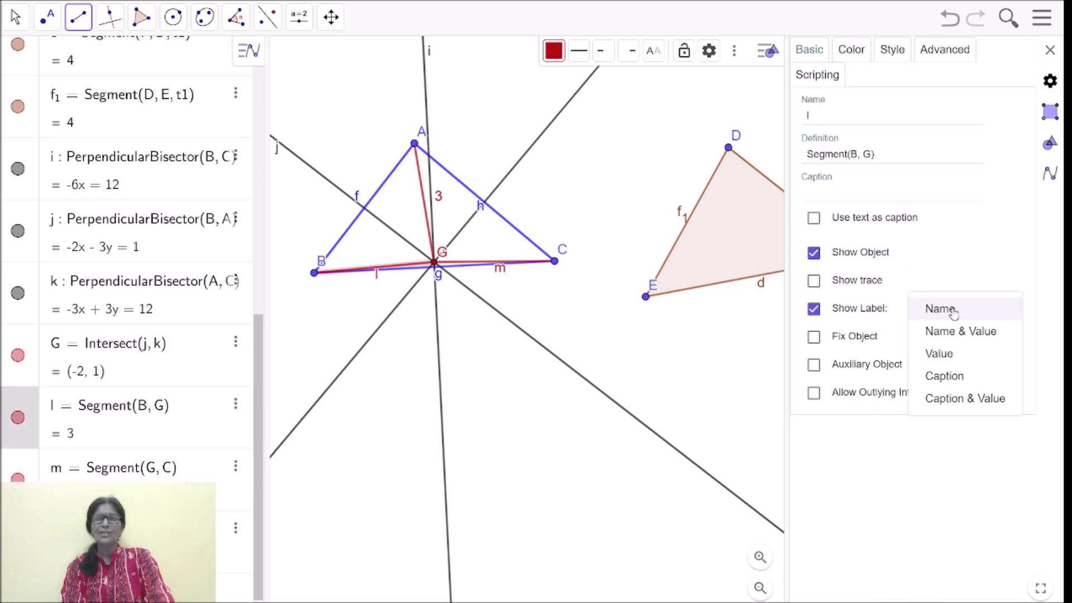
pyautogui.click(940, 355)
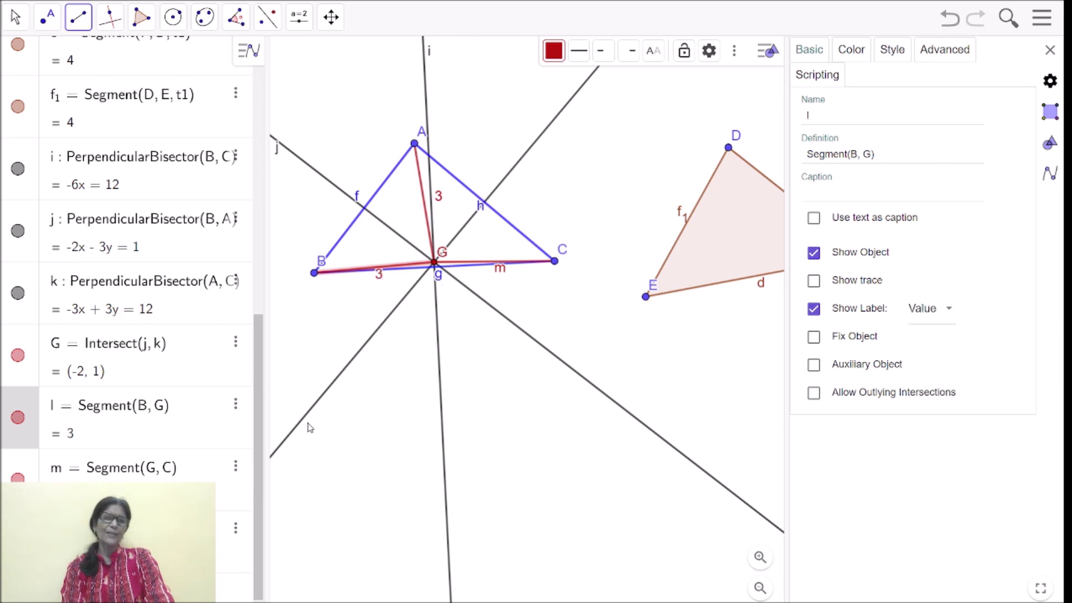
pyautogui.click(235, 529)
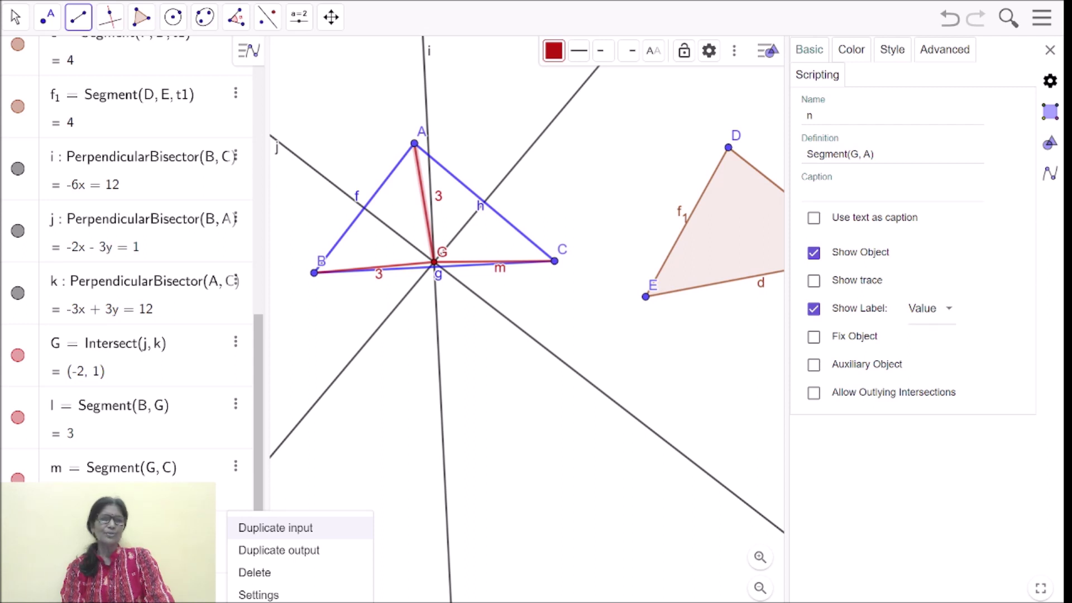
pyautogui.click(275, 528)
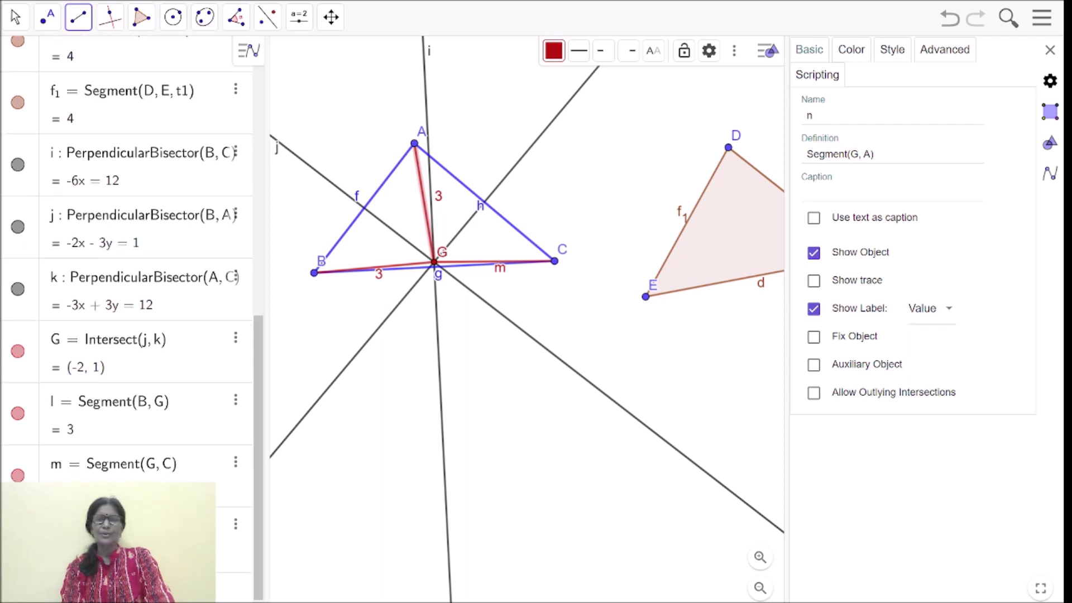
pyautogui.click(236, 524)
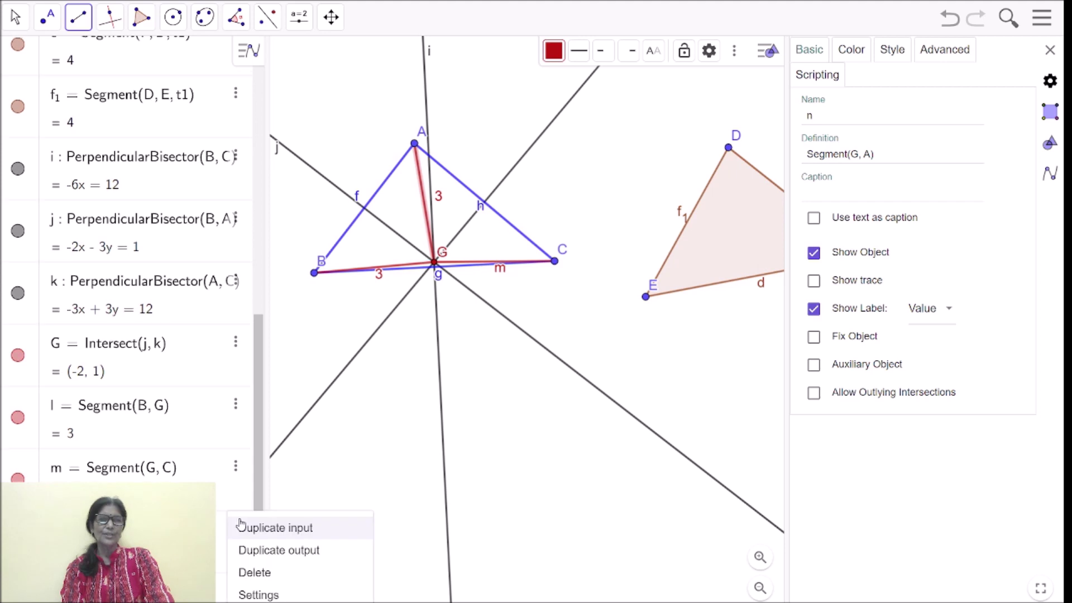
pyautogui.click(267, 595)
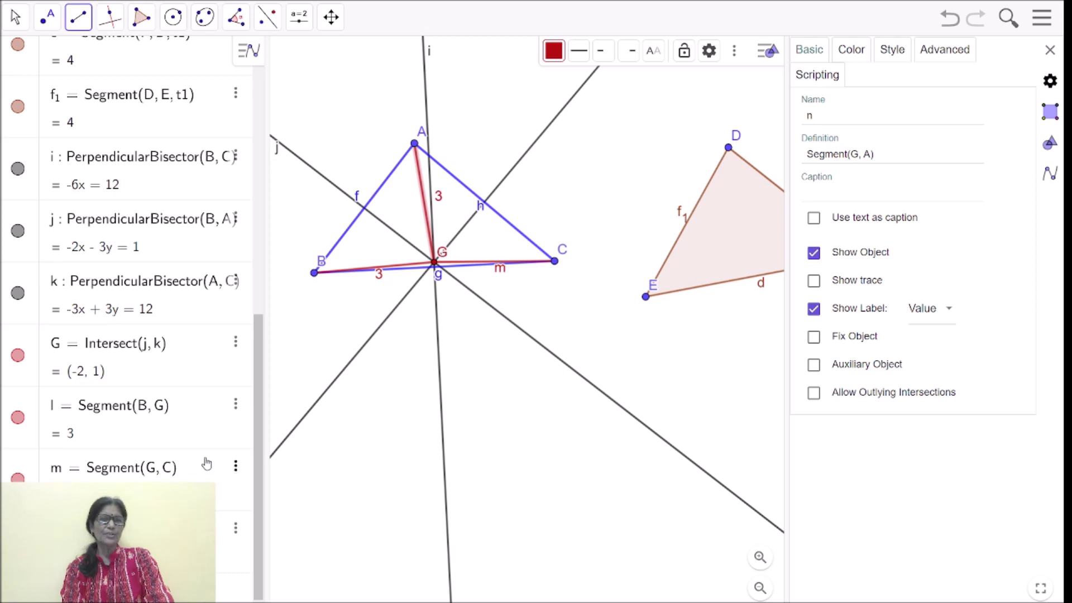
# - Set the label of the segment from G to C to show its value
pyautogui.click(163, 467)
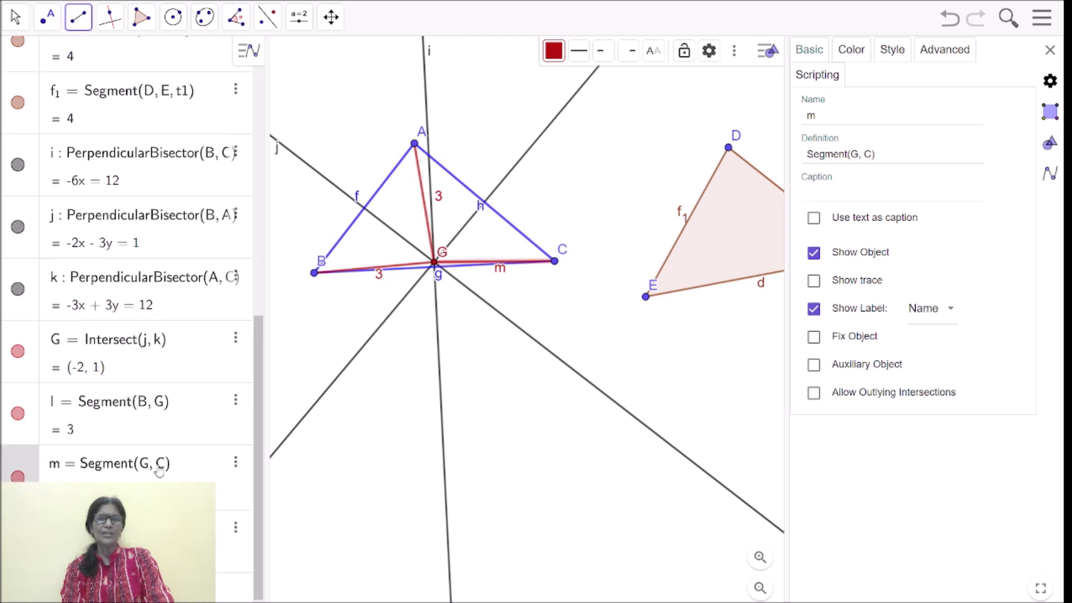
pyautogui.click(954, 313)
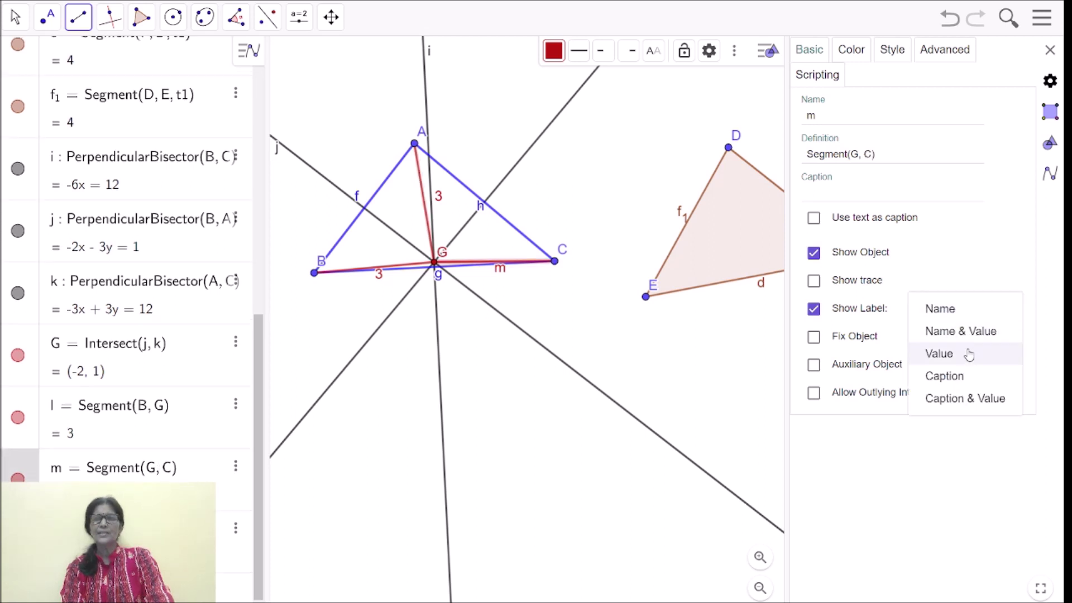
pyautogui.click(939, 354)
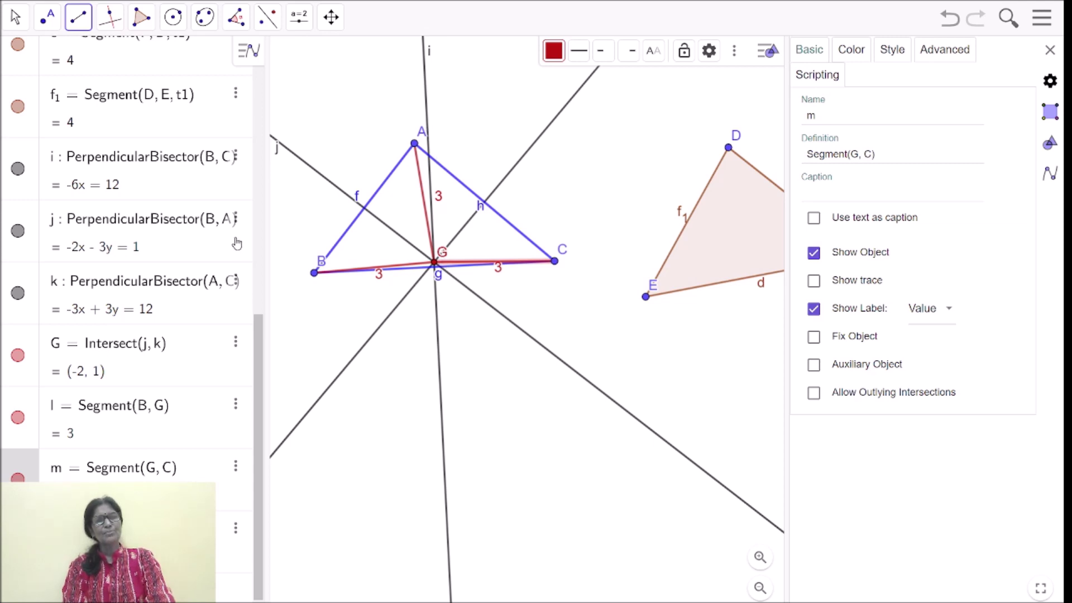
# - Draw the circumcircle of triangle ABC with center G through vertex A, and close the object settings
pyautogui.click(173, 19)
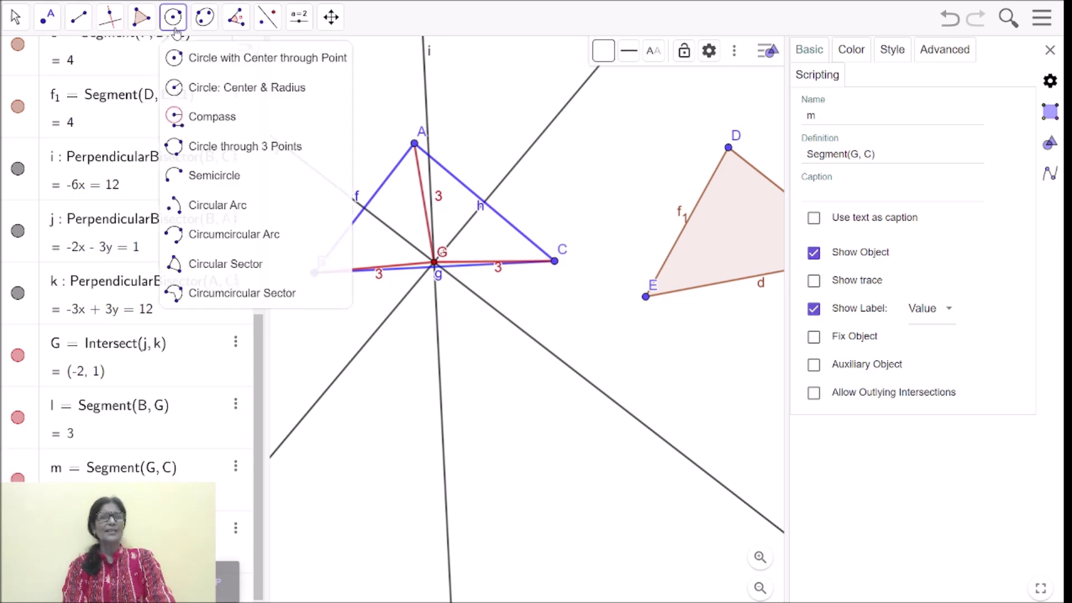
pyautogui.click(199, 58)
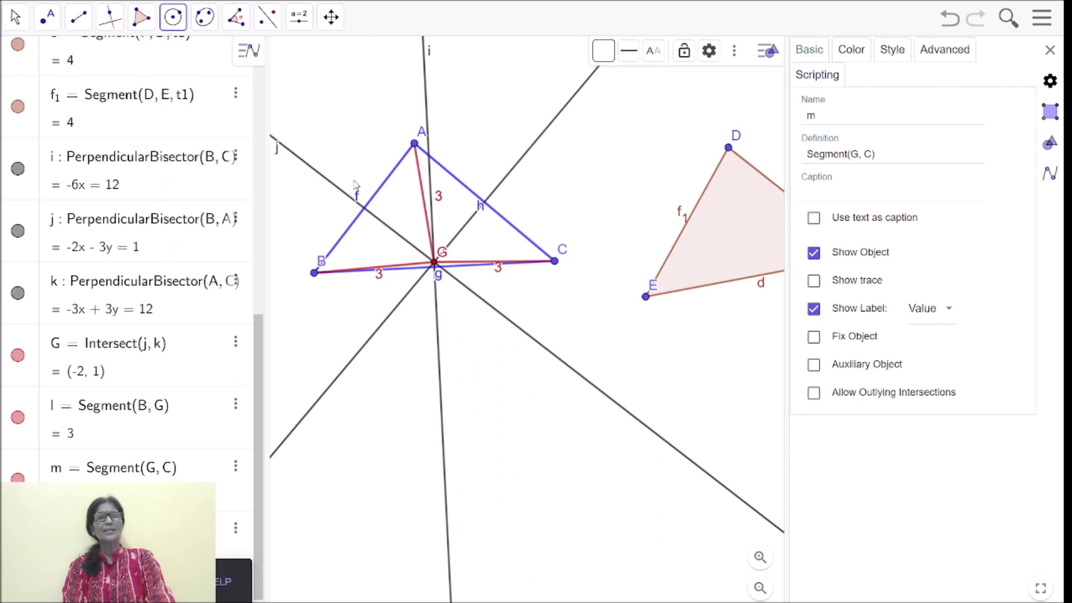
pyautogui.click(434, 263)
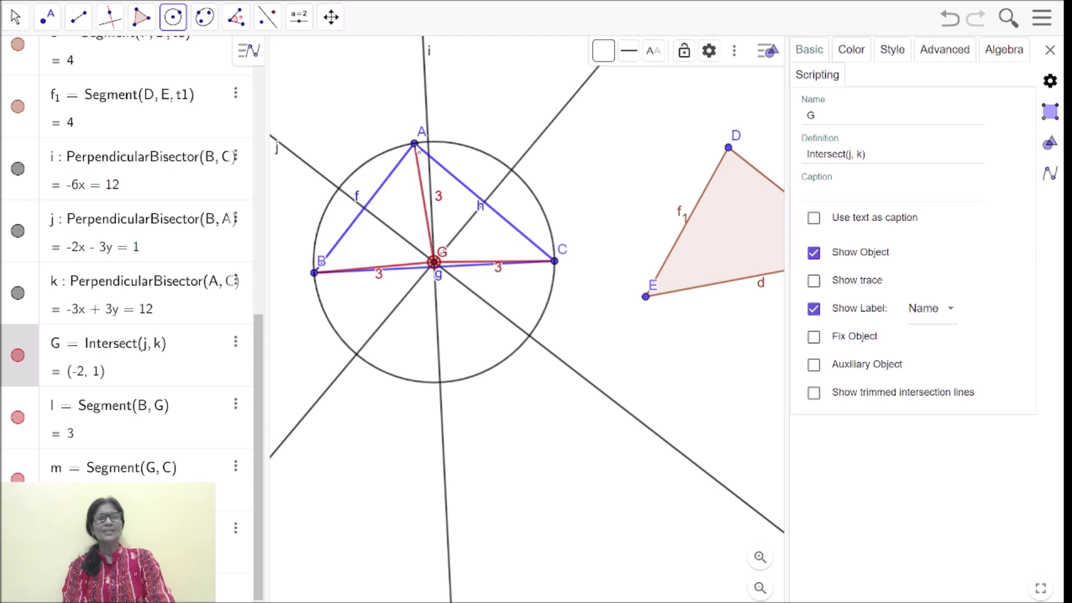
pyautogui.click(418, 150)
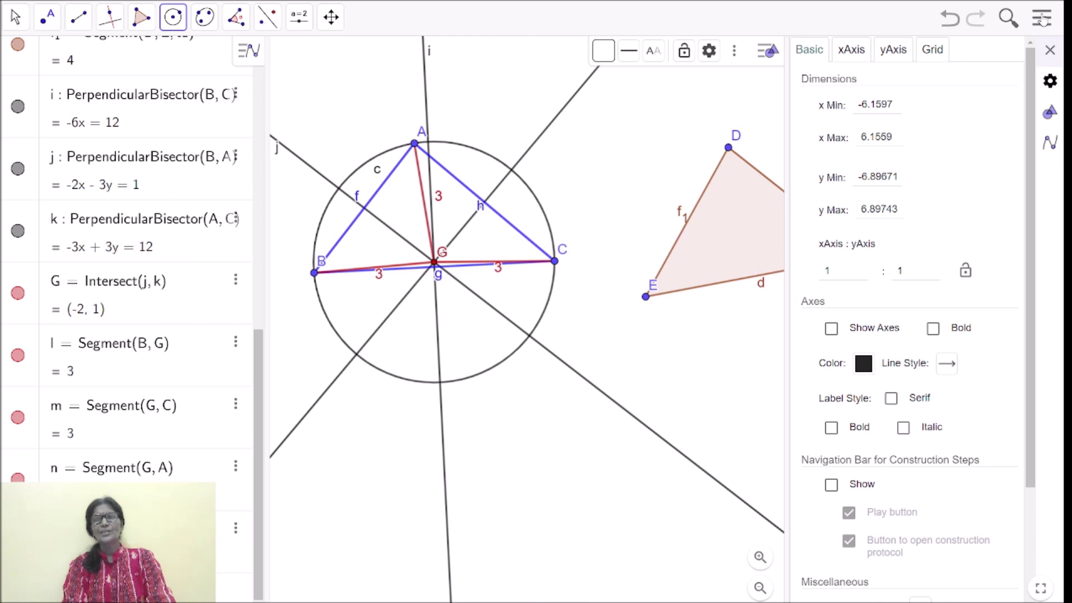
pyautogui.click(1051, 51)
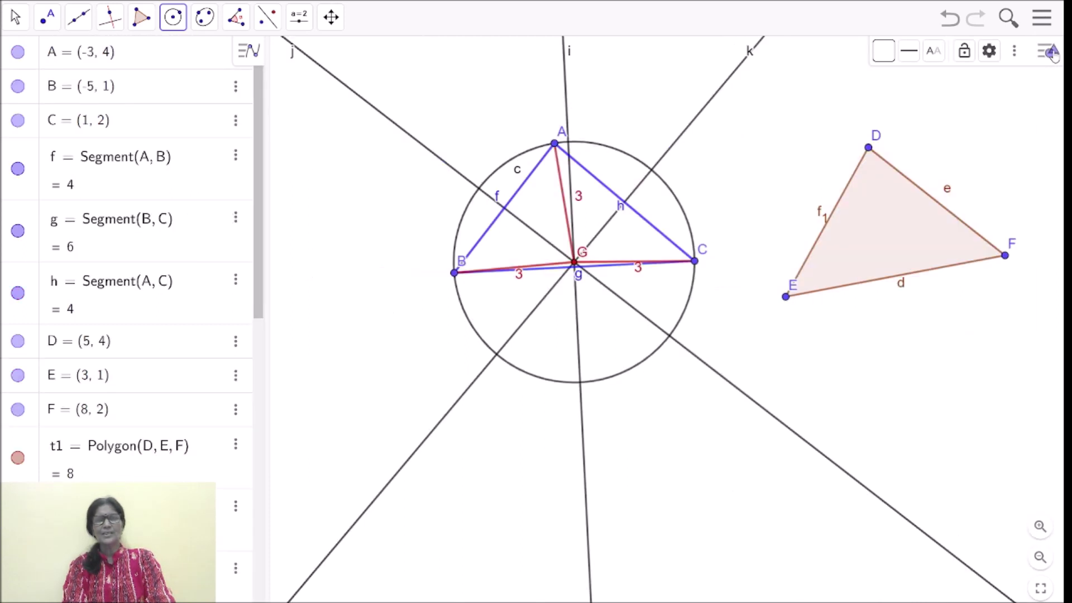
pyautogui.click(420, 247)
pyautogui.click(570, 298)
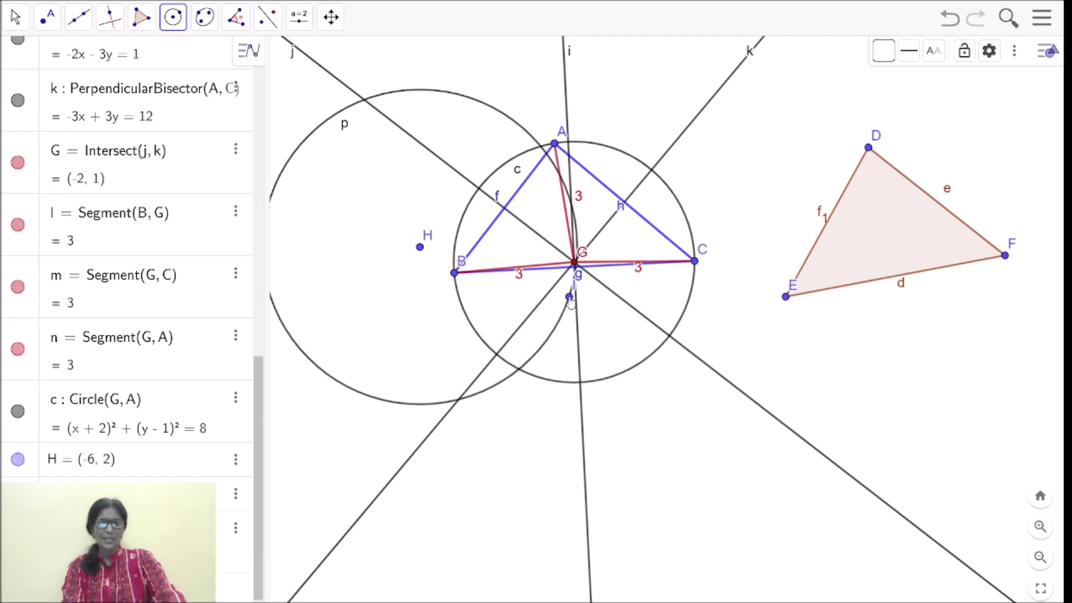
pyautogui.hotkey('ctrl', 'z')
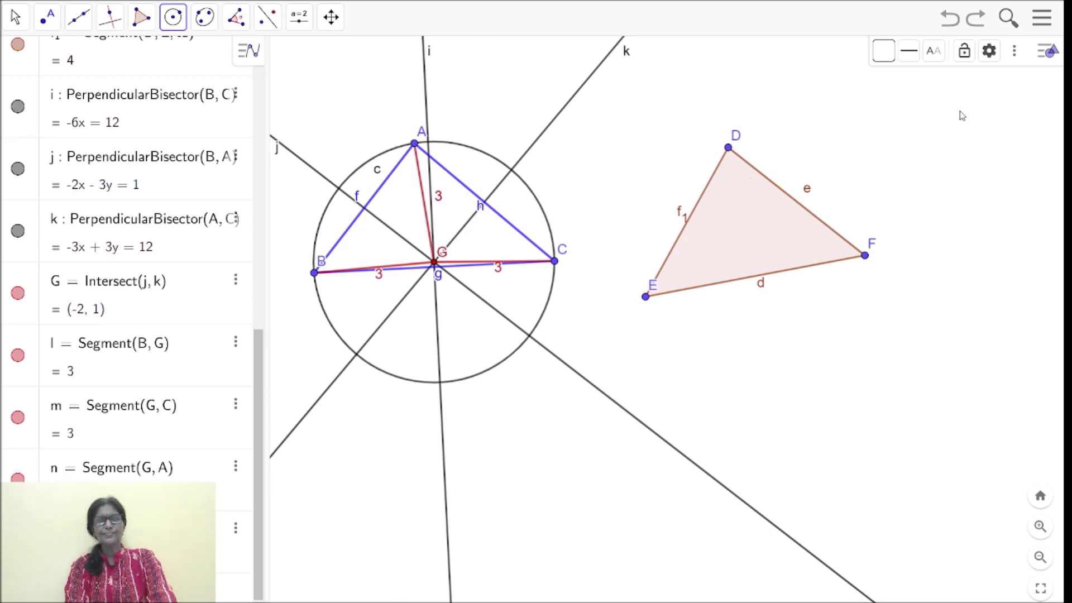
# - Start a new construction without saving the current changes, and hide the grid in the graphics view
pyautogui.click(1043, 20)
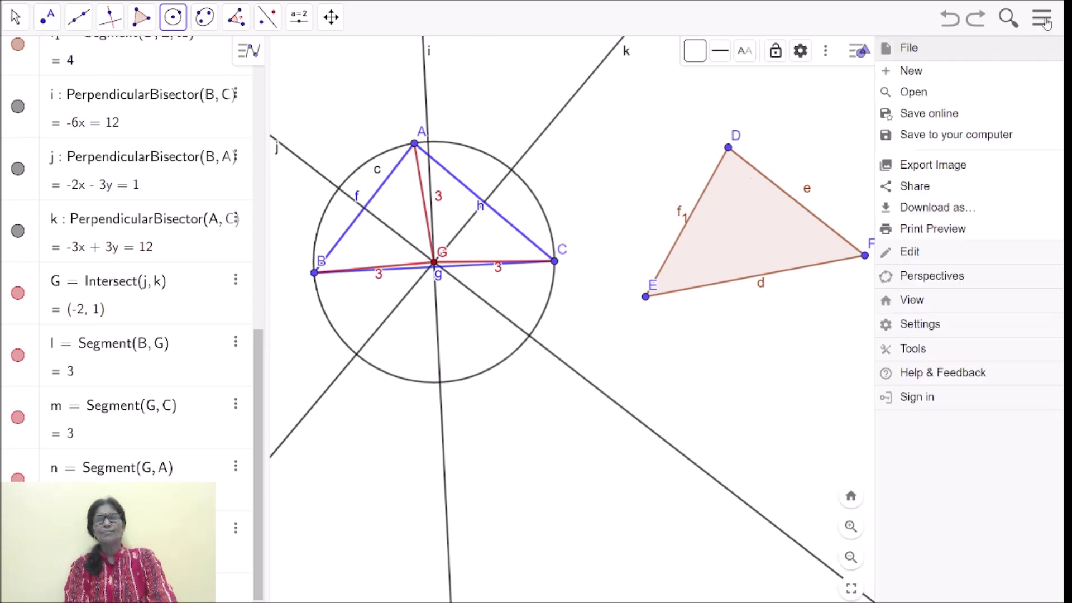
pyautogui.click(906, 72)
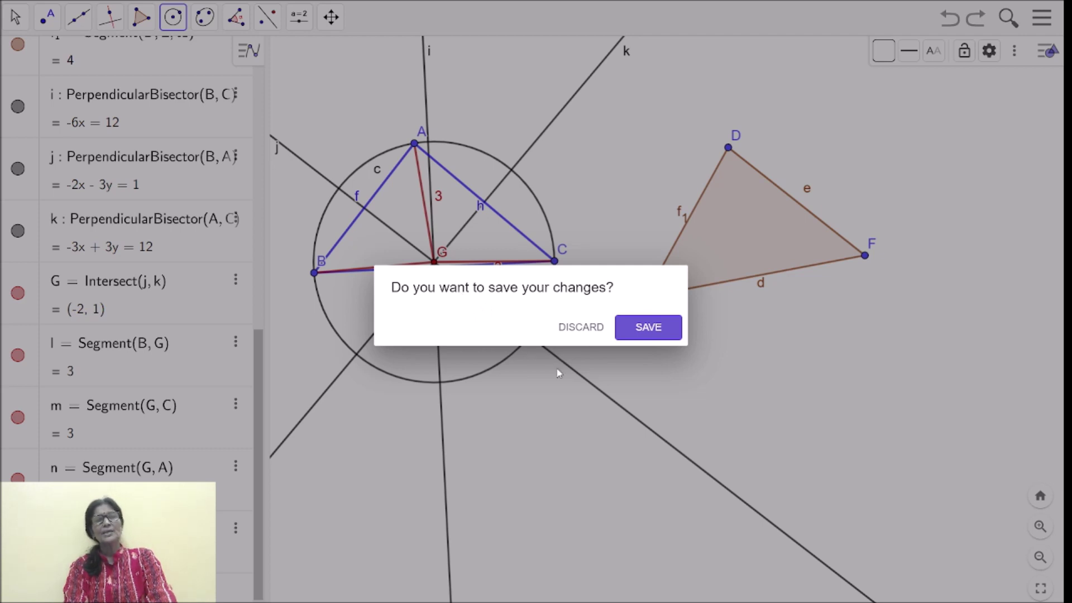
pyautogui.click(583, 330)
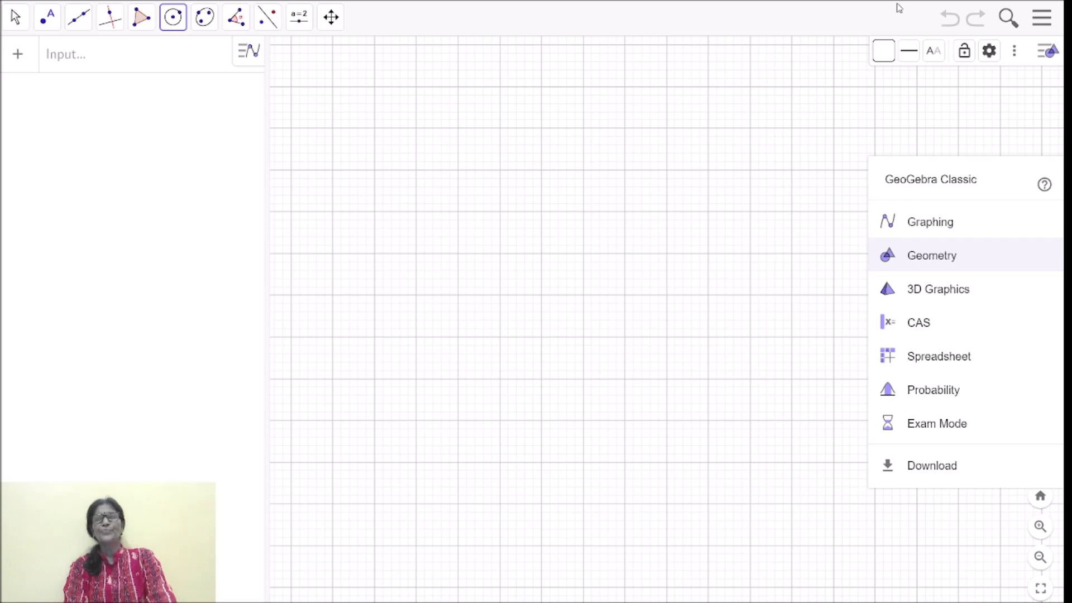
pyautogui.click(1050, 53)
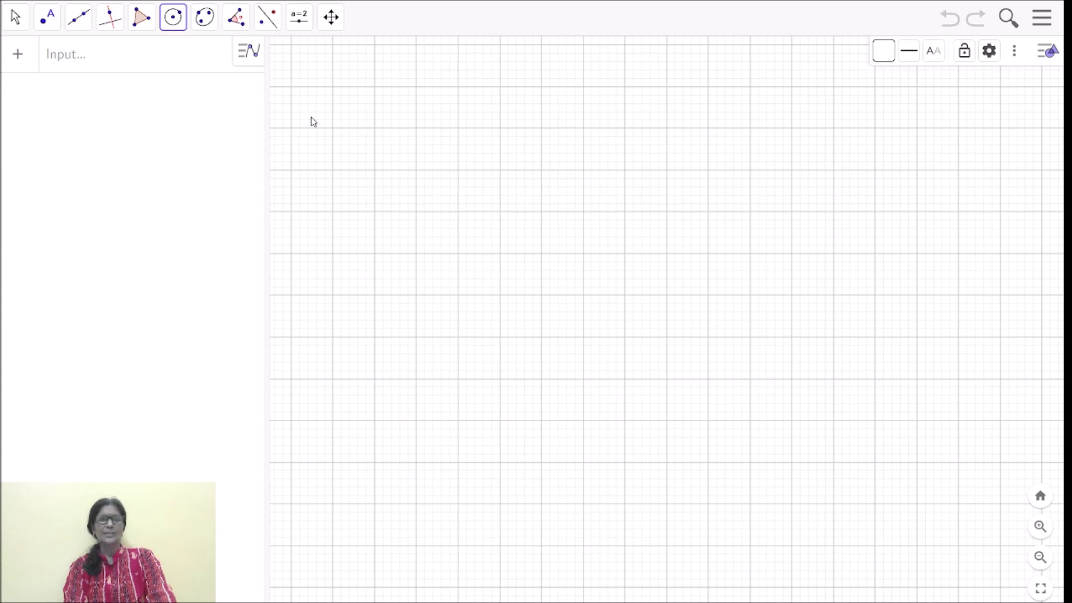
pyautogui.click(988, 59)
pyautogui.click(615, 56)
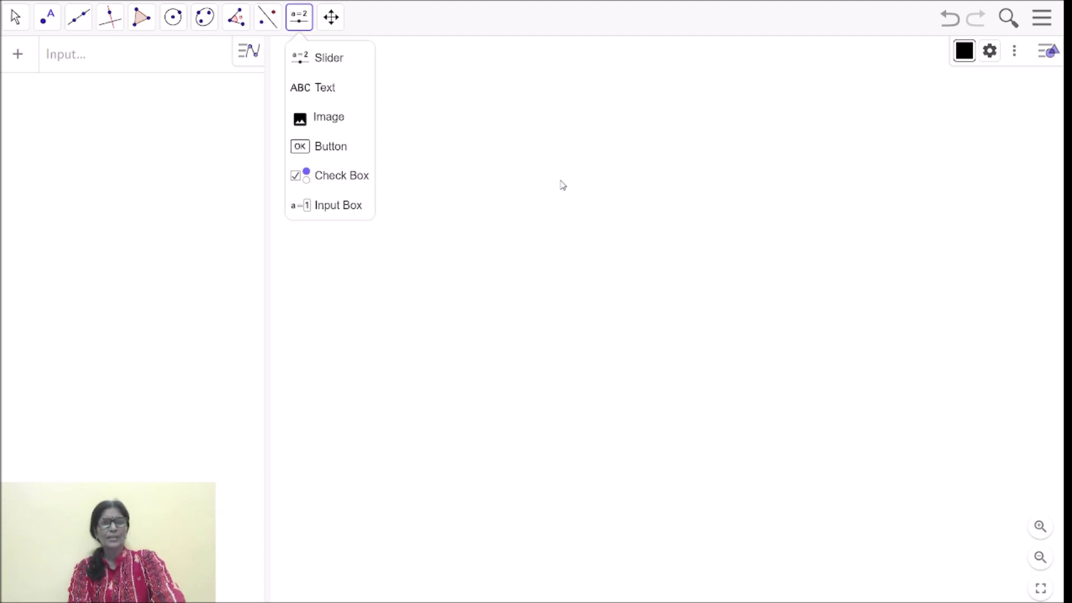
# - Add the text "To draw in circle of a triangle" as a heading above the drawing area, and close the on-screen keyboard
pyautogui.click(323, 88)
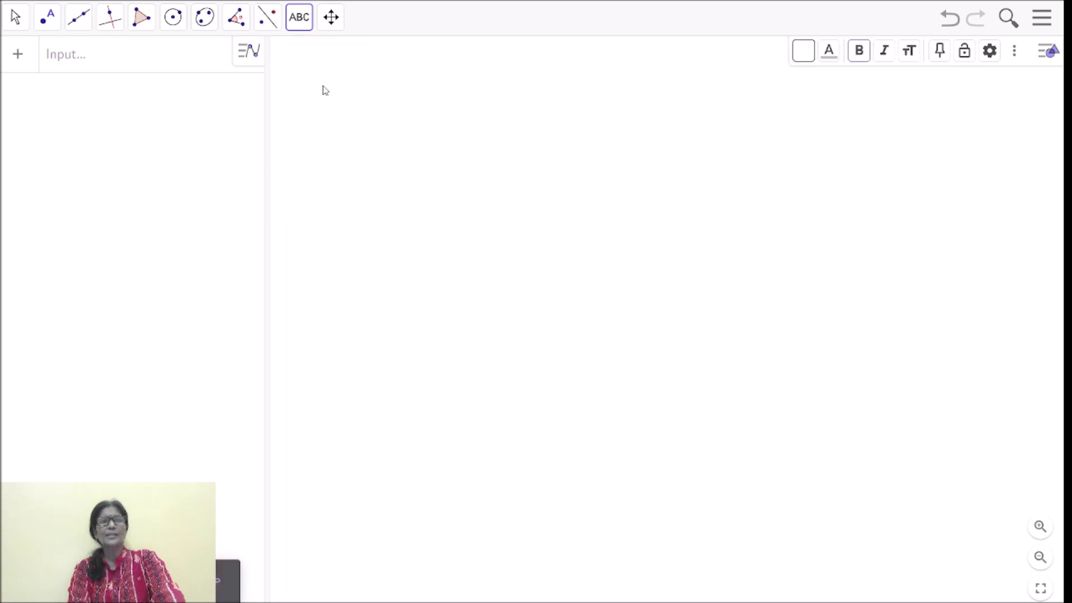
pyautogui.click(374, 65)
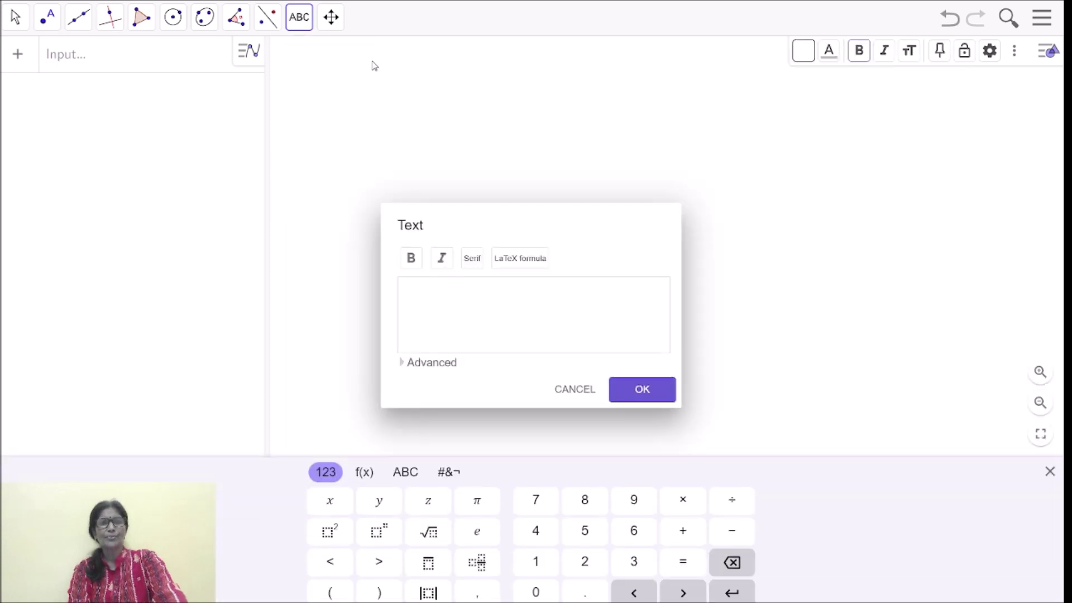
pyautogui.click(419, 296)
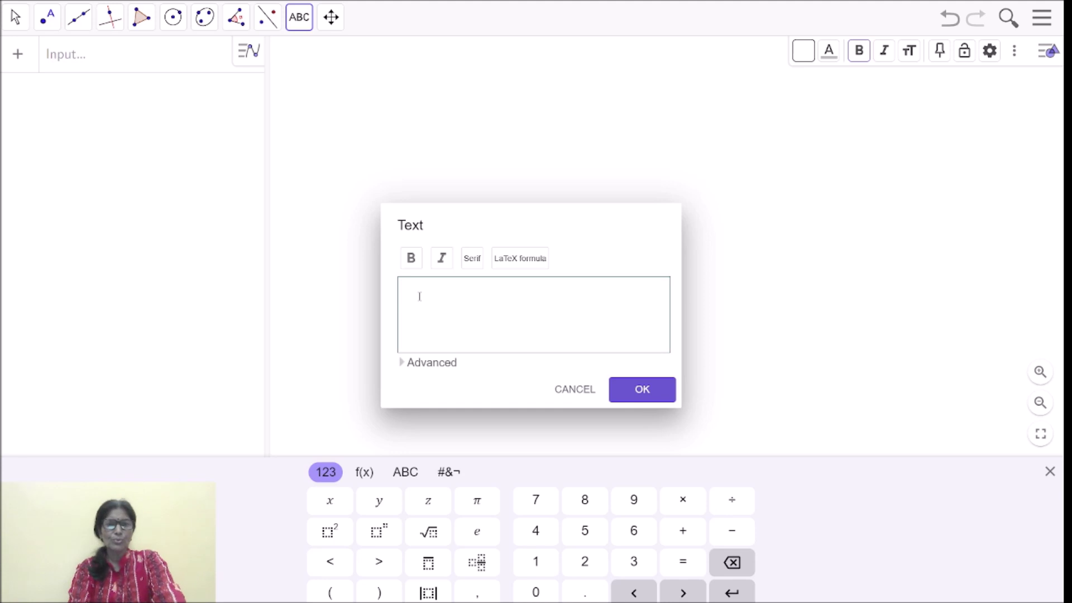
pyautogui.write('To d')
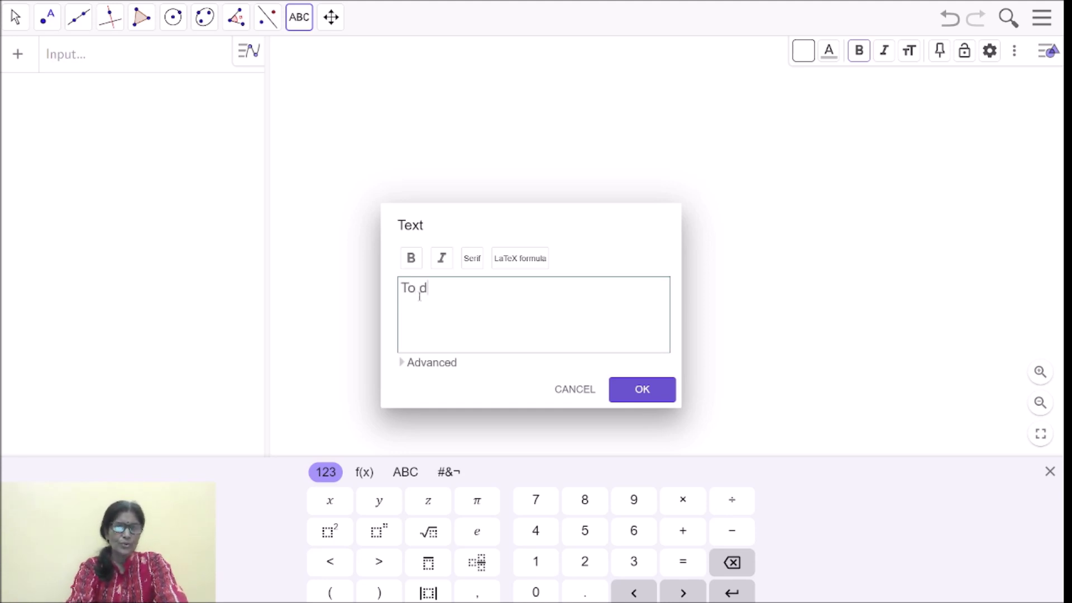
pyautogui.write('raw i')
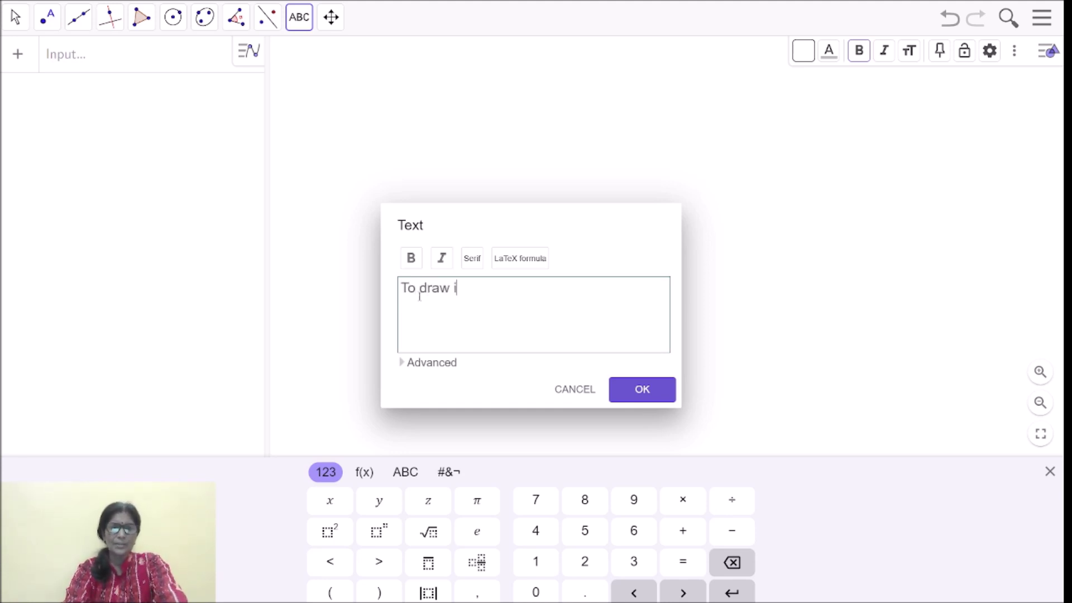
pyautogui.write('n cir')
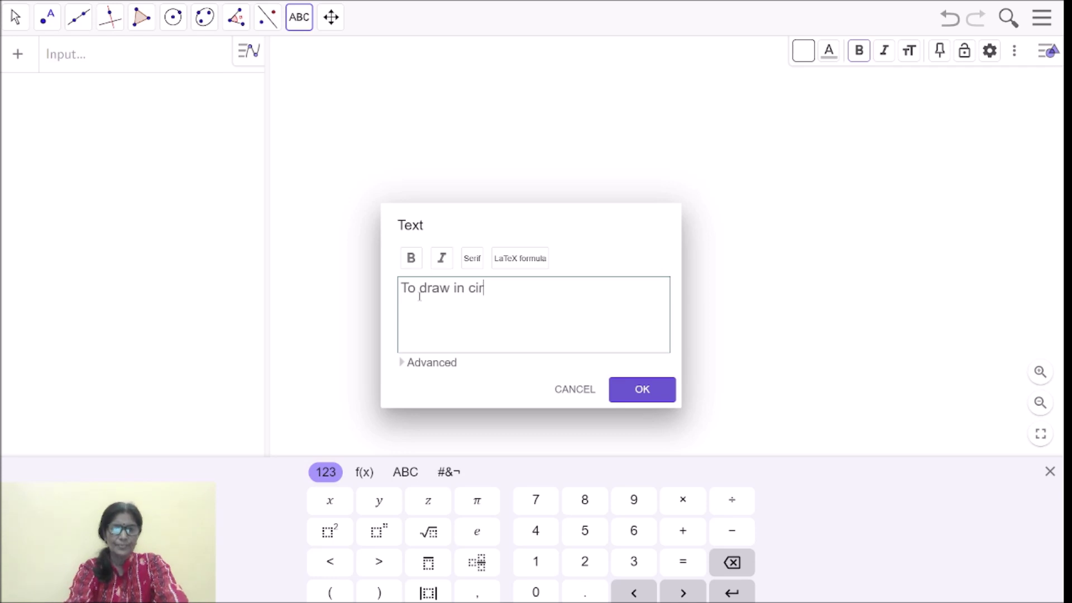
pyautogui.write('cle of a triangle')
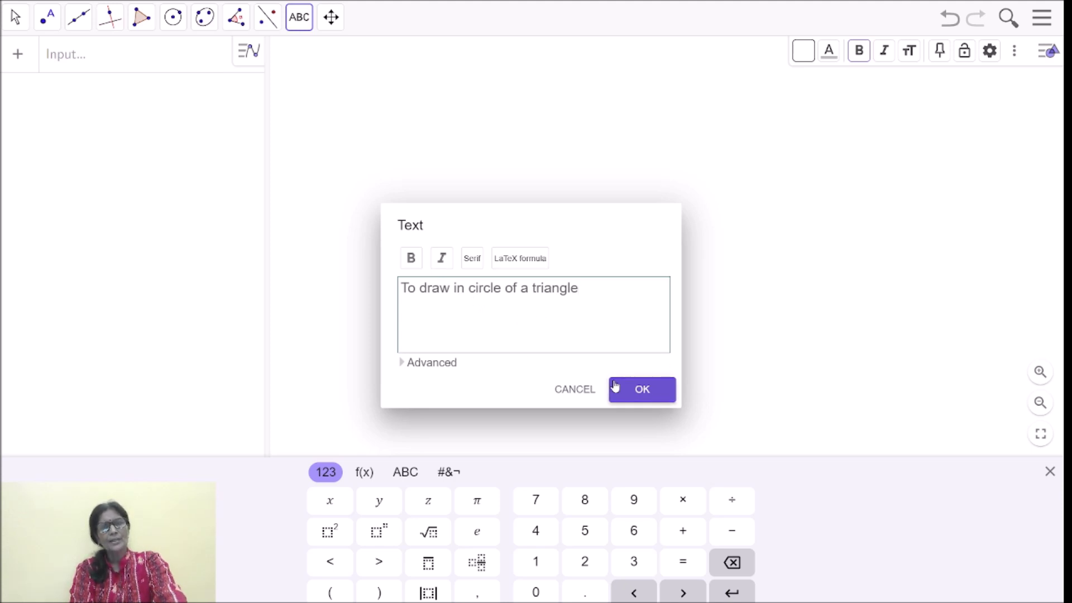
pyautogui.click(634, 397)
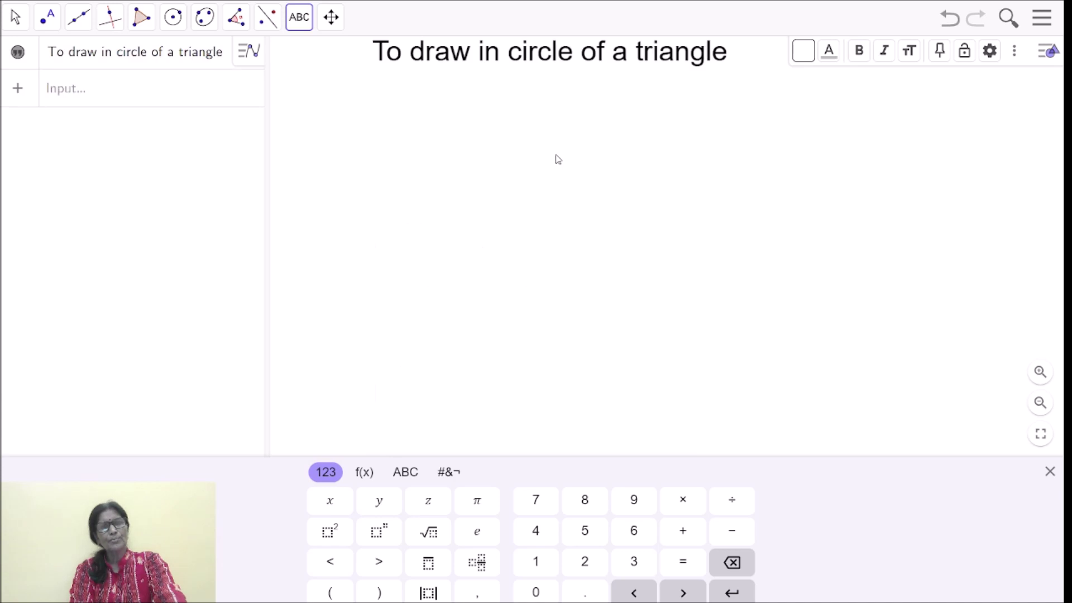
pyautogui.click(1050, 472)
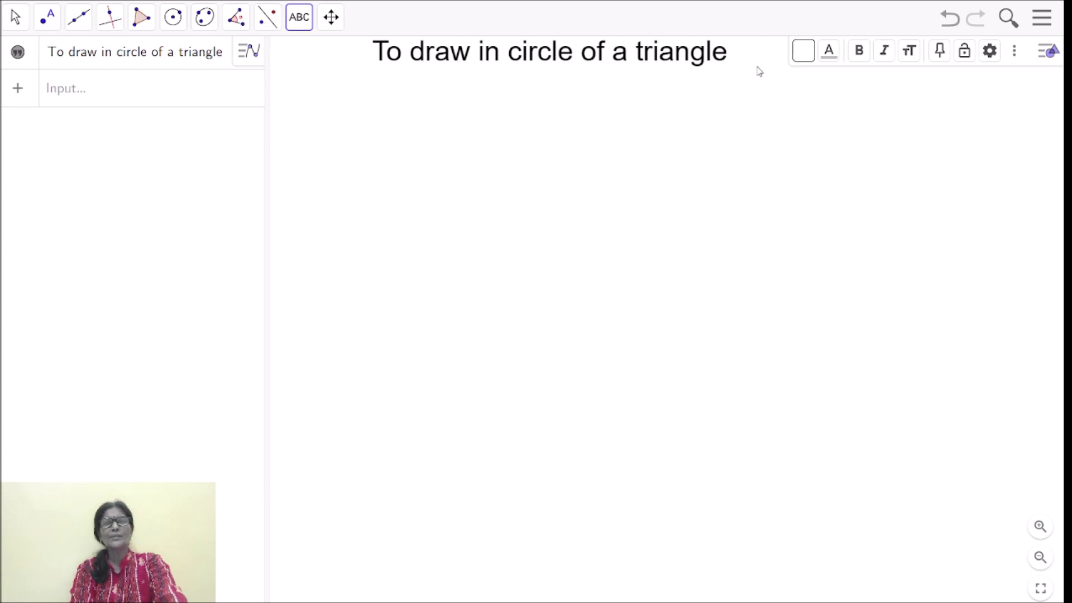
# - Draw a triangle as a polygon with vertices A at about (-4, 3), B at about (-7, -2) and C at about (2, -2)
pyautogui.click(141, 18)
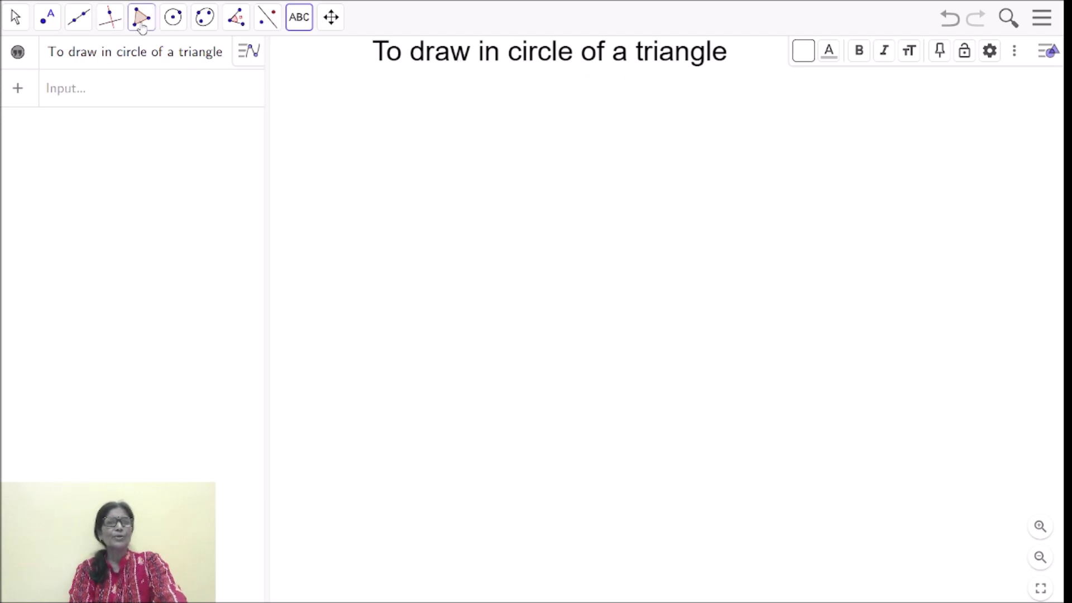
pyautogui.click(170, 63)
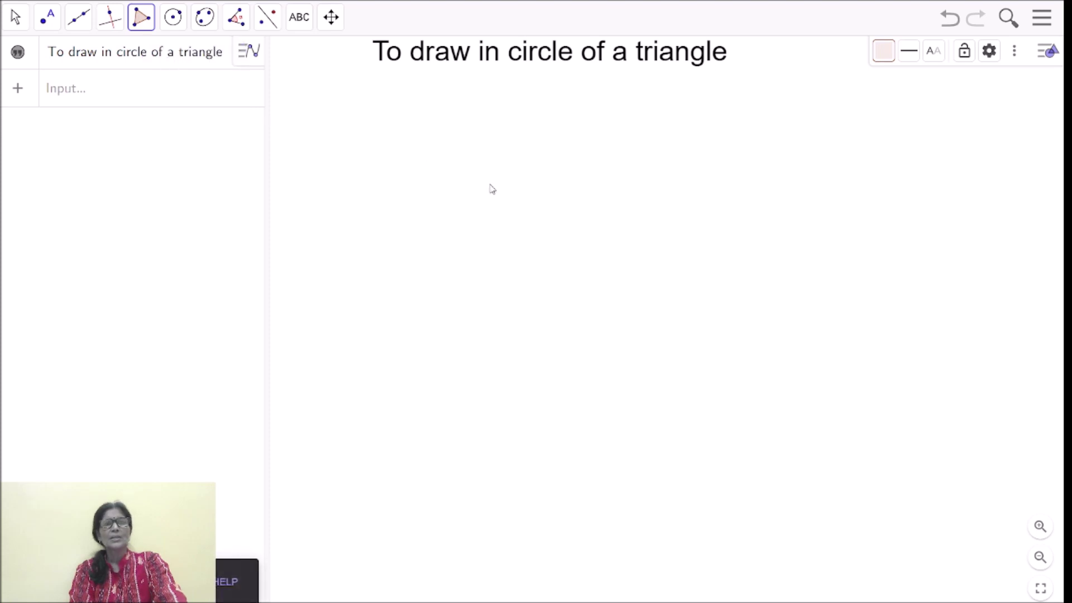
pyautogui.click(487, 183)
pyautogui.click(363, 417)
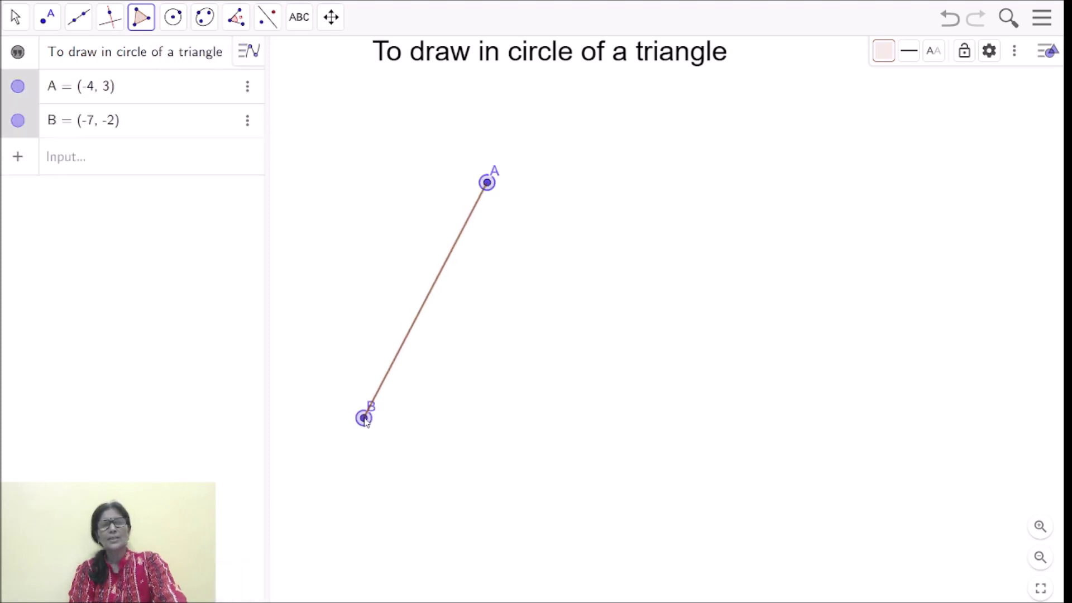
pyautogui.click(737, 390)
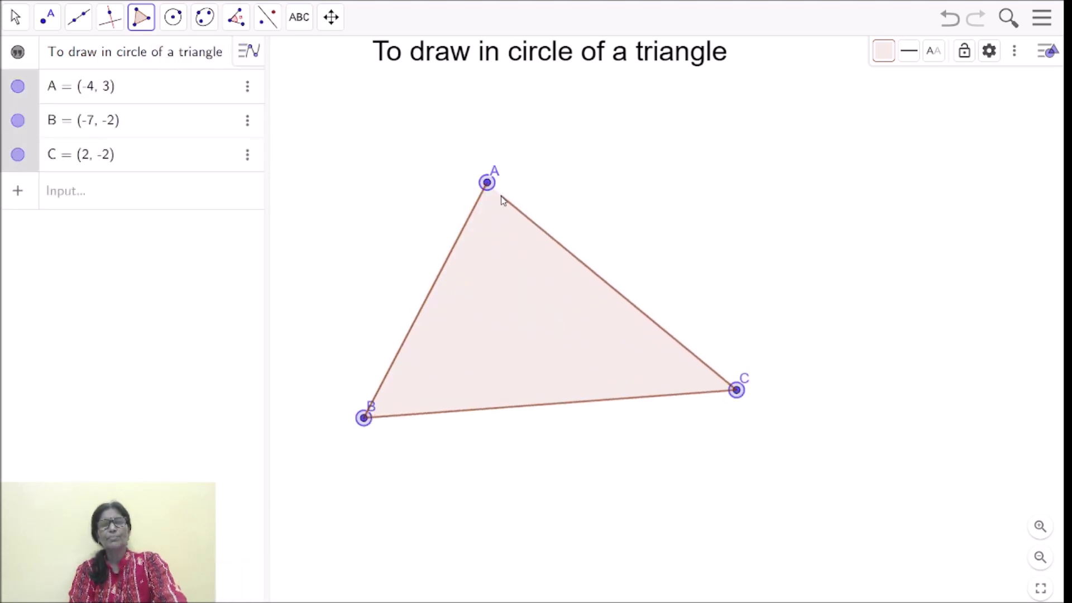
pyautogui.click(487, 185)
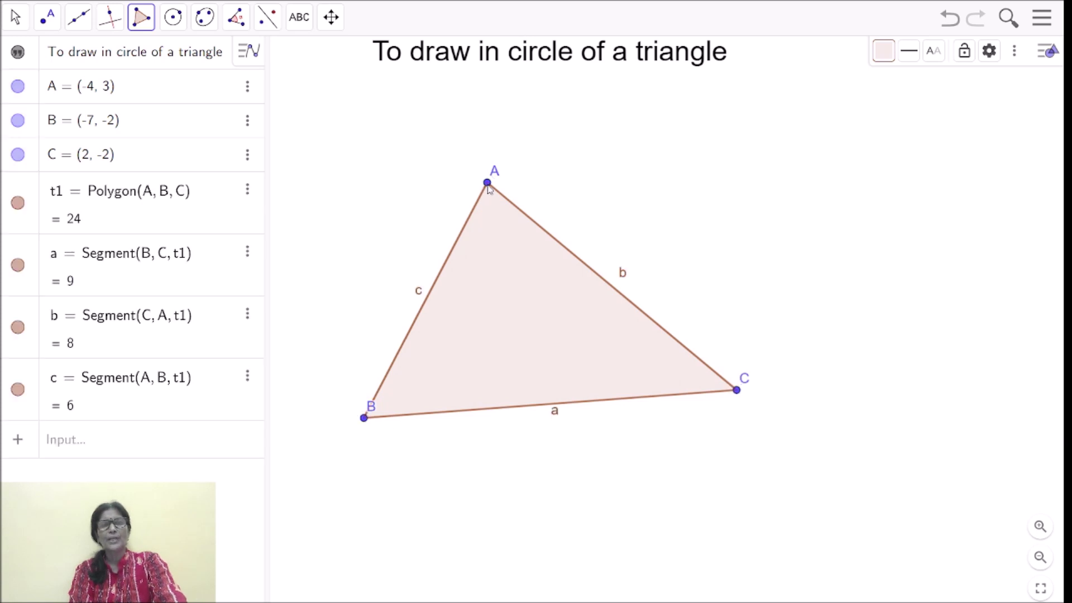
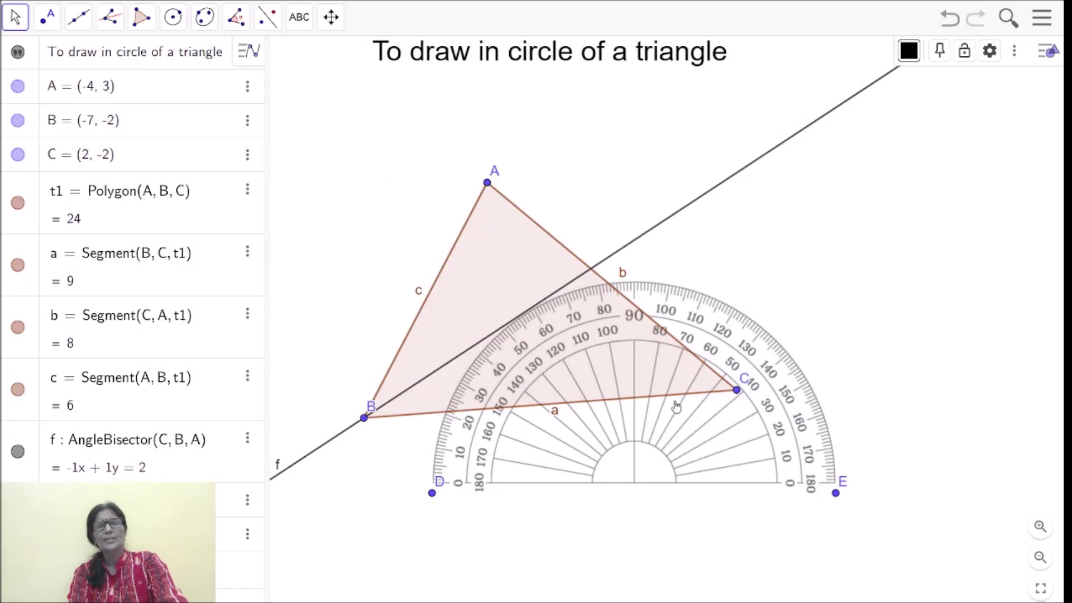
# - Shrink the protractor and align it with its centre on B and its baseline along side BC to check the bisected angle
pyautogui.moveTo(677, 418); pyautogui.dragTo(712, 275)
pyautogui.moveTo(467, 356); pyautogui.dragTo(543, 366)
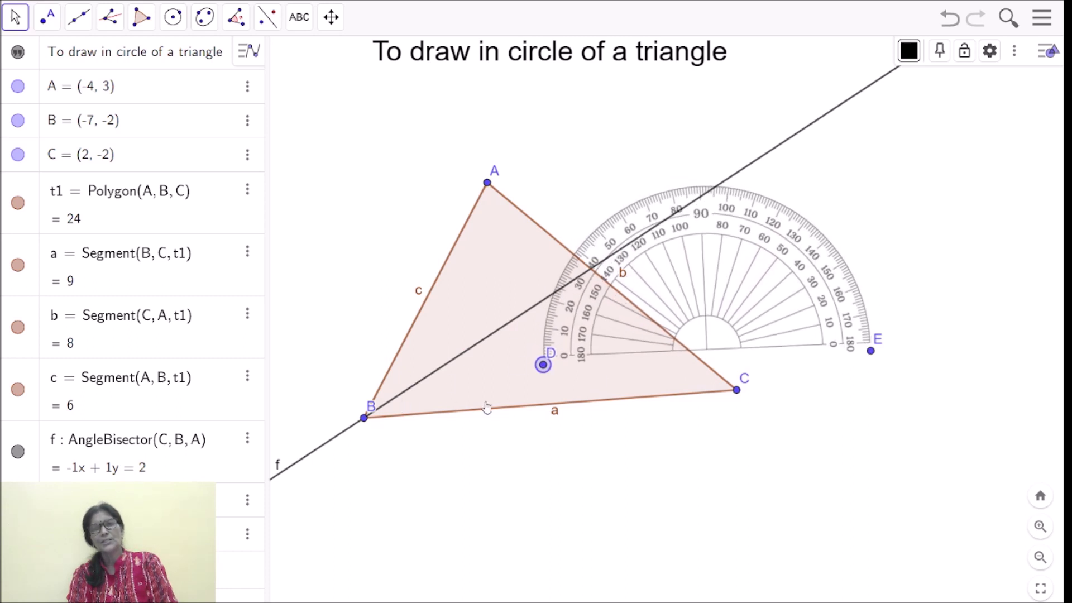
pyautogui.moveTo(735, 308); pyautogui.dragTo(397, 377)
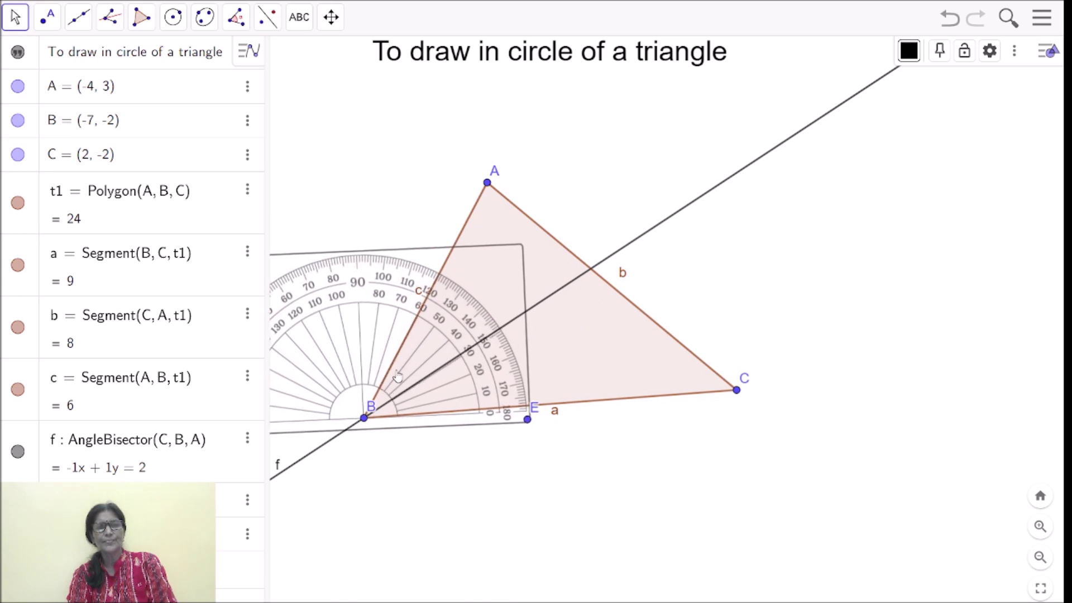
pyautogui.moveTo(527, 419); pyautogui.dragTo(529, 417)
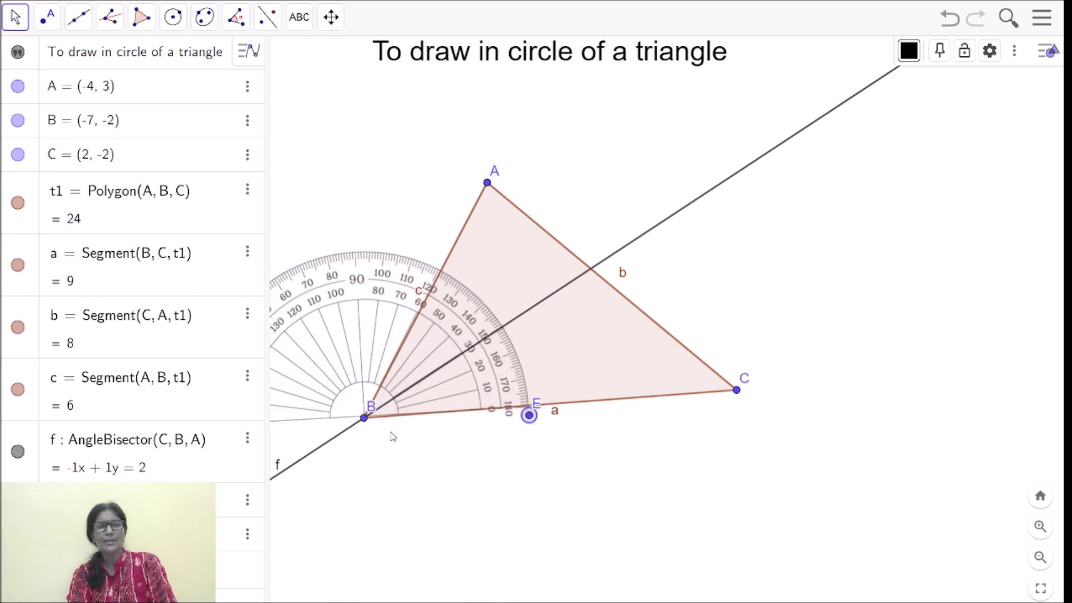
pyautogui.moveTo(382, 524); pyautogui.dragTo(552, 506)
pyautogui.click(372, 435)
pyautogui.moveTo(374, 439); pyautogui.dragTo(375, 442)
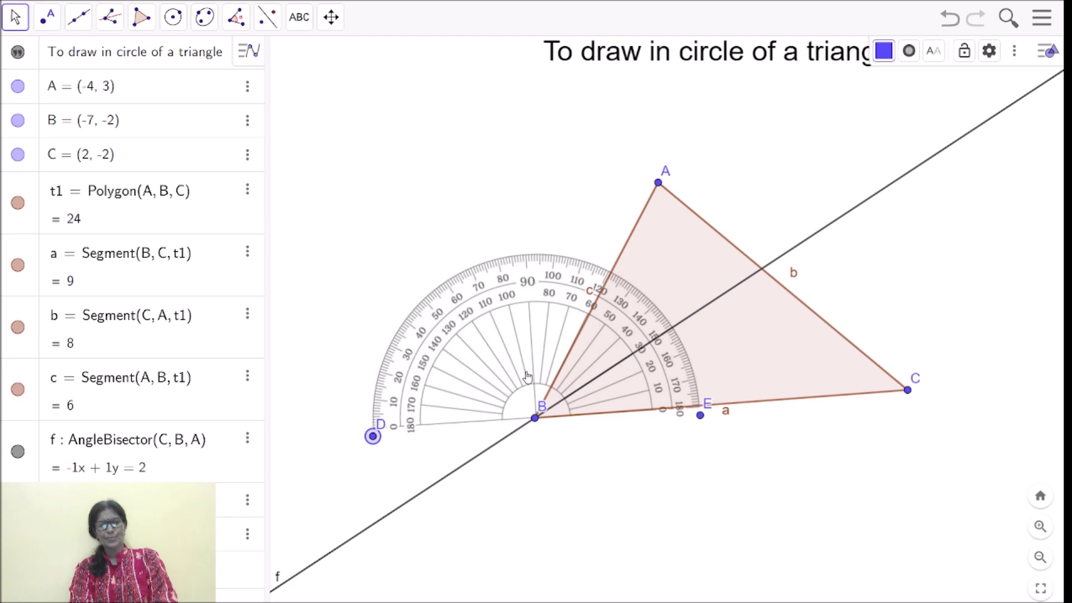
# - Move the protractor off the triangle into the empty area beyond side AB, and shrink it to less than half its size
pyautogui.moveTo(527, 377); pyautogui.dragTo(468, 205)
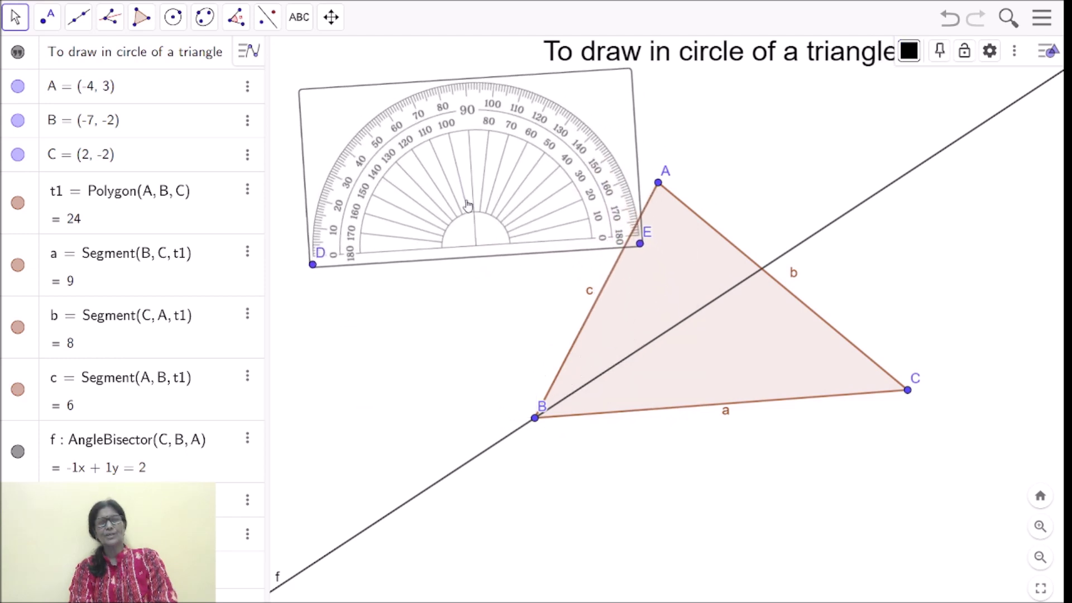
pyautogui.moveTo(640, 243); pyautogui.dragTo(447, 261)
pyautogui.moveTo(377, 239); pyautogui.dragTo(364, 125)
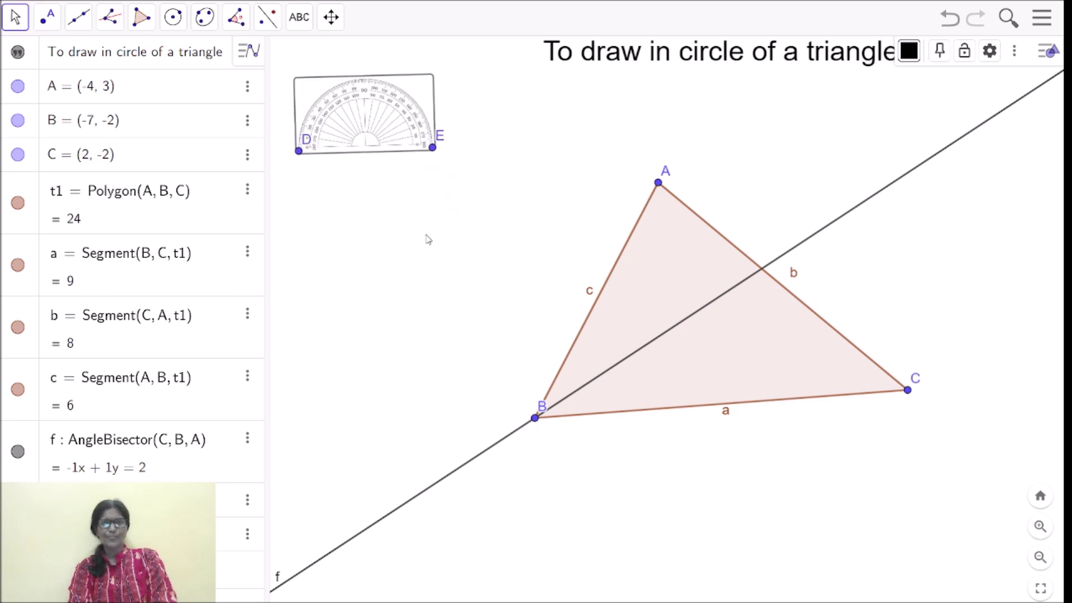
# - Measure the angle at A with the protractor centred on A and aligned along side AB, and move it back off the triangle
pyautogui.moveTo(375, 119); pyautogui.dragTo(690, 205)
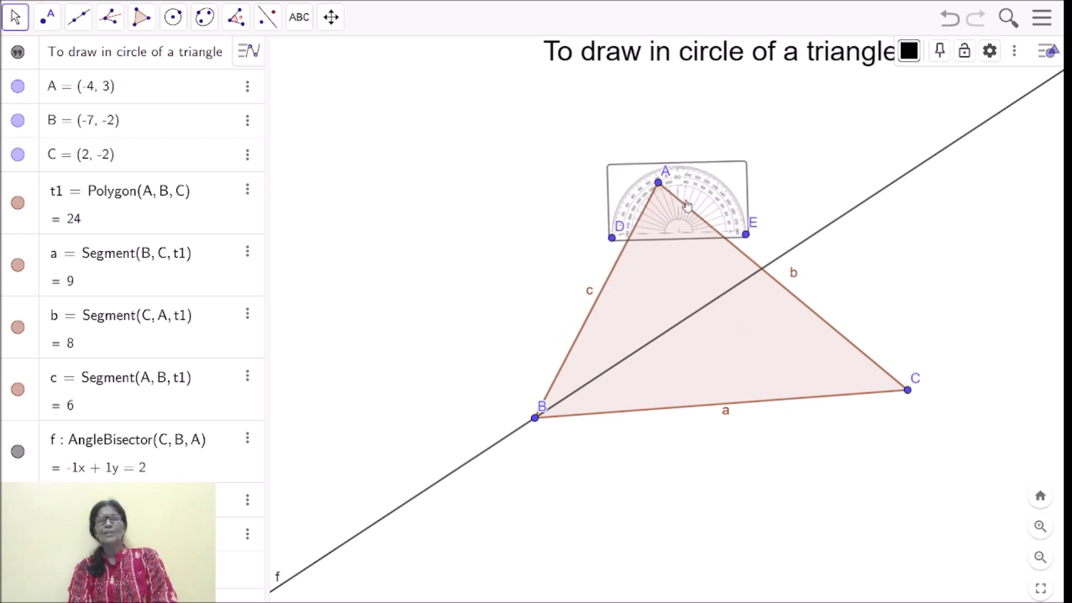
pyautogui.moveTo(748, 242); pyautogui.dragTo(620, 299)
pyautogui.moveTo(683, 257); pyautogui.dragTo(684, 216)
pyautogui.moveTo(621, 253); pyautogui.dragTo(619, 252)
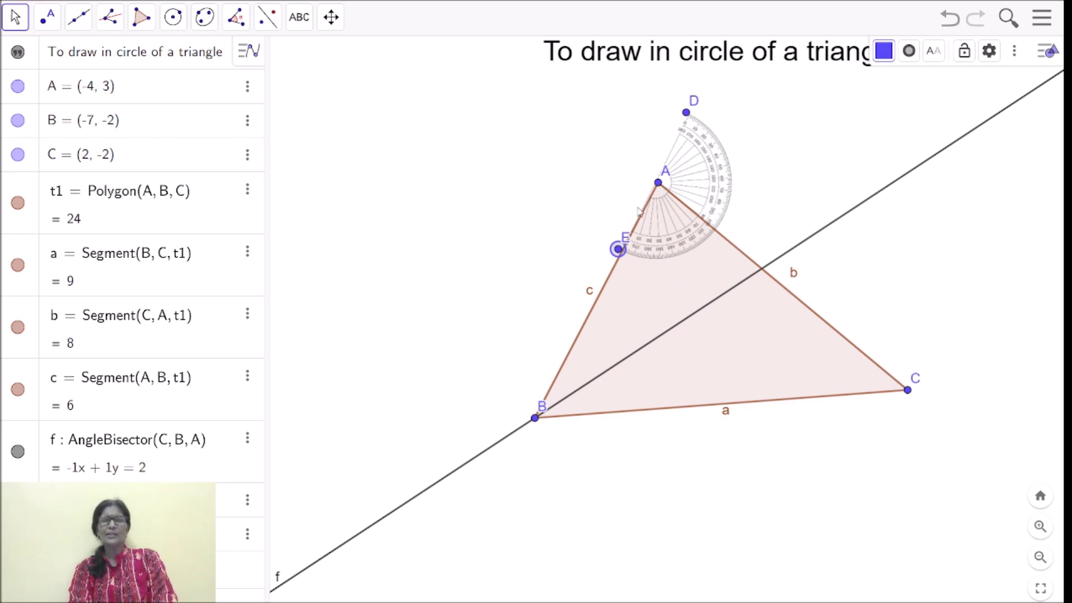
pyautogui.moveTo(684, 198); pyautogui.dragTo(418, 180)
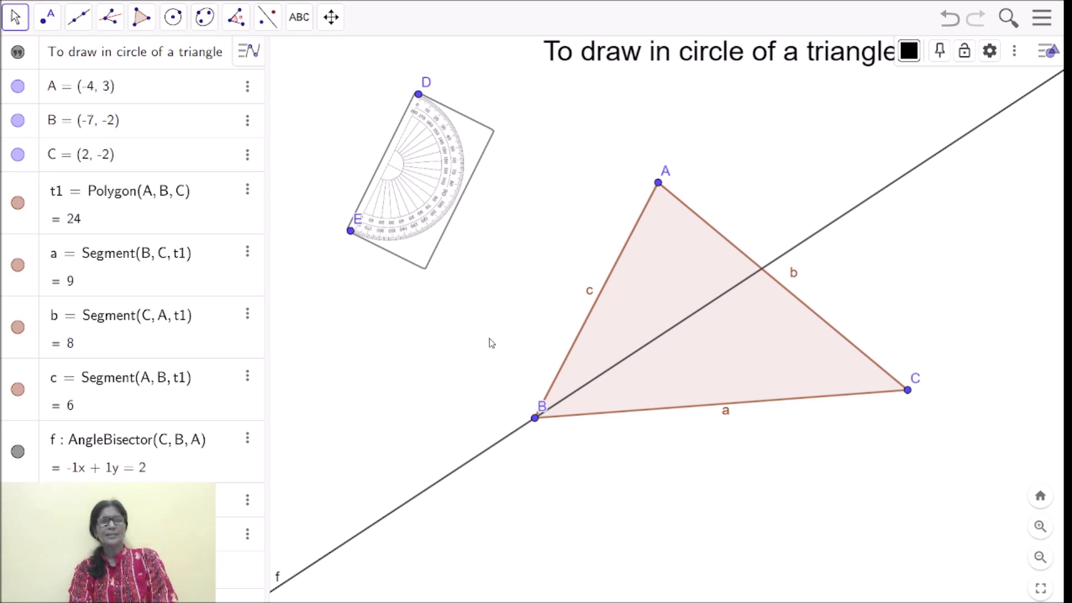
# - Construct the angle bisector at vertex C from the points B, C and A
pyautogui.click(115, 26)
pyautogui.click(113, 16)
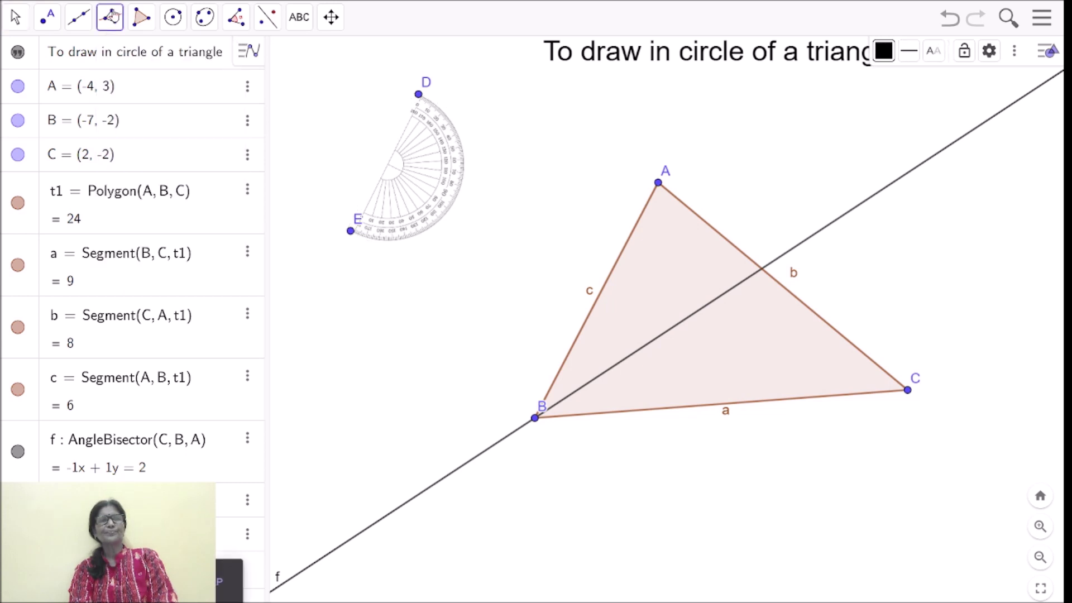
pyautogui.click(535, 418)
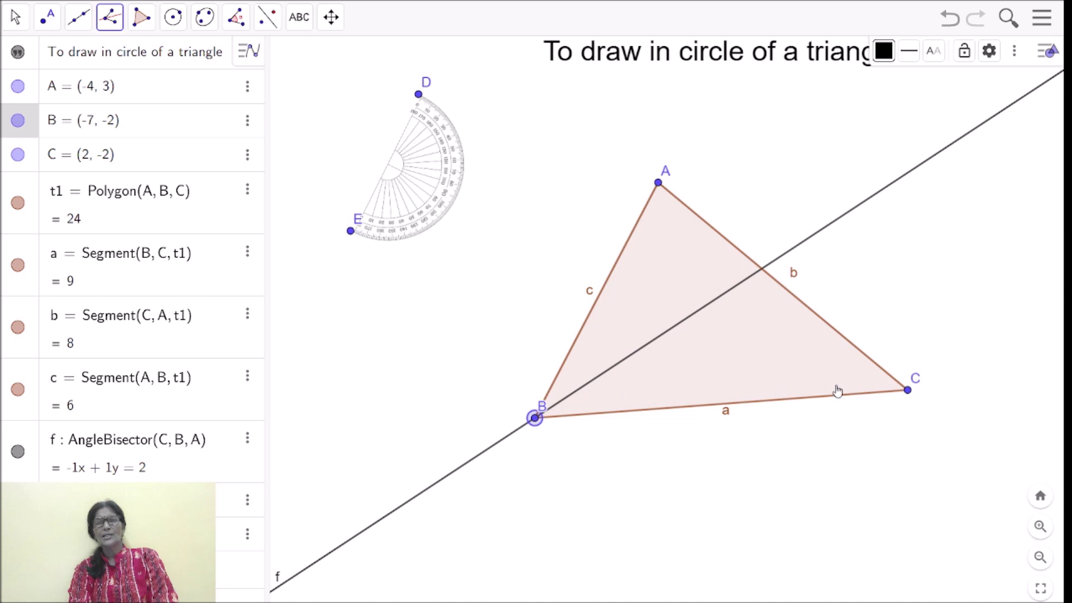
pyautogui.click(907, 391)
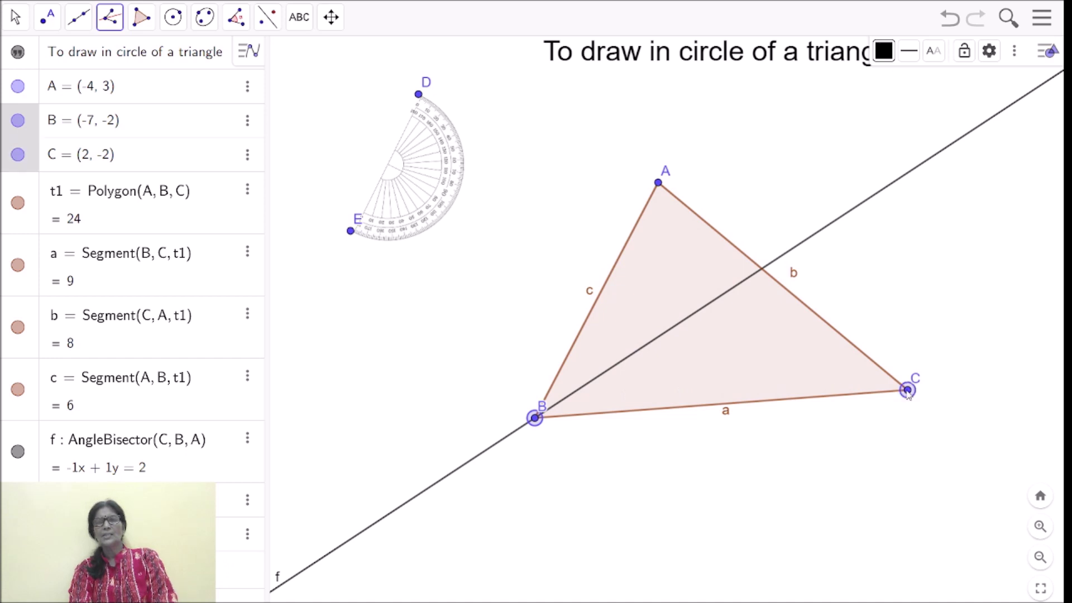
pyautogui.click(659, 183)
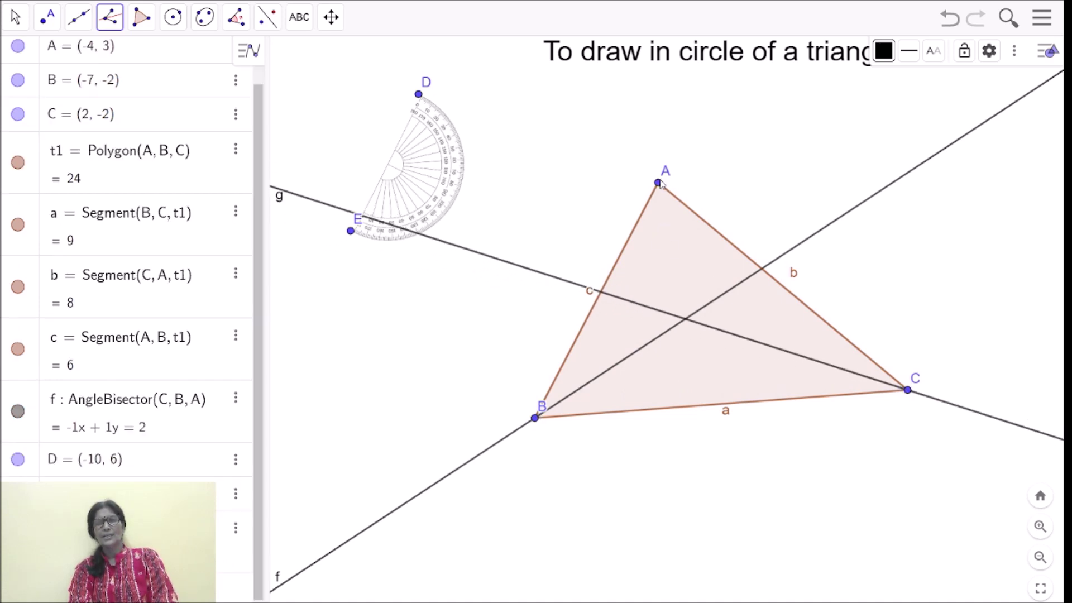
# - Construct the angle bisector at vertex A from the points B, A and C
pyautogui.click(535, 418)
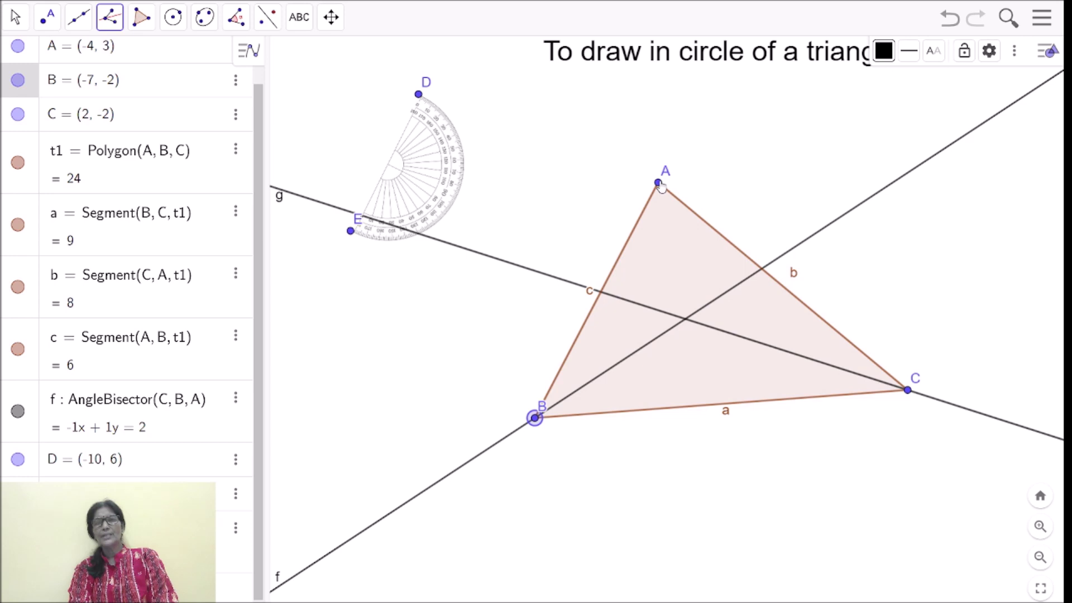
pyautogui.click(659, 184)
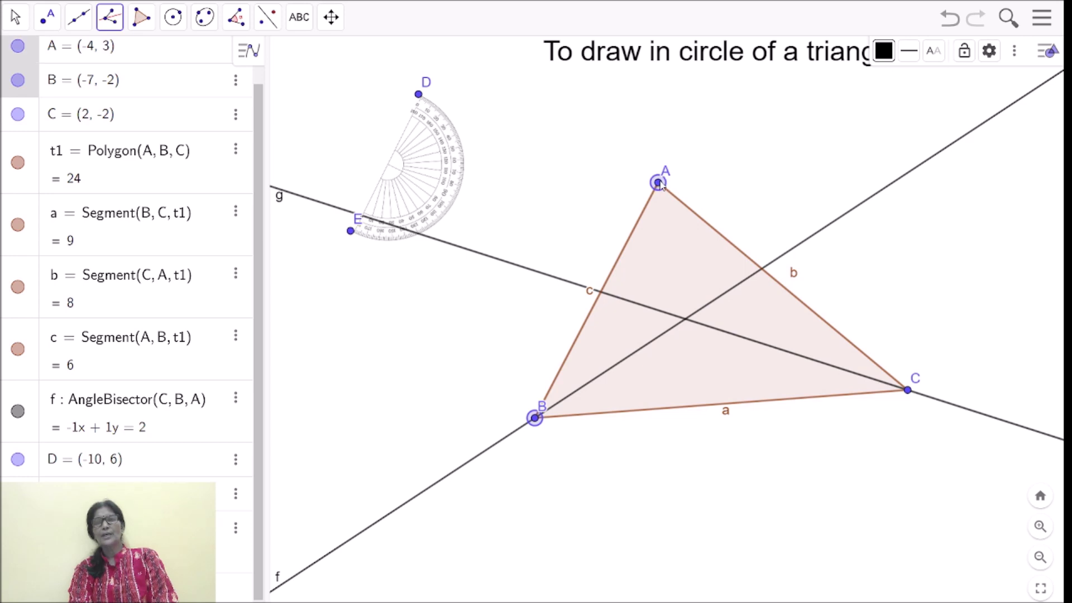
pyautogui.click(908, 392)
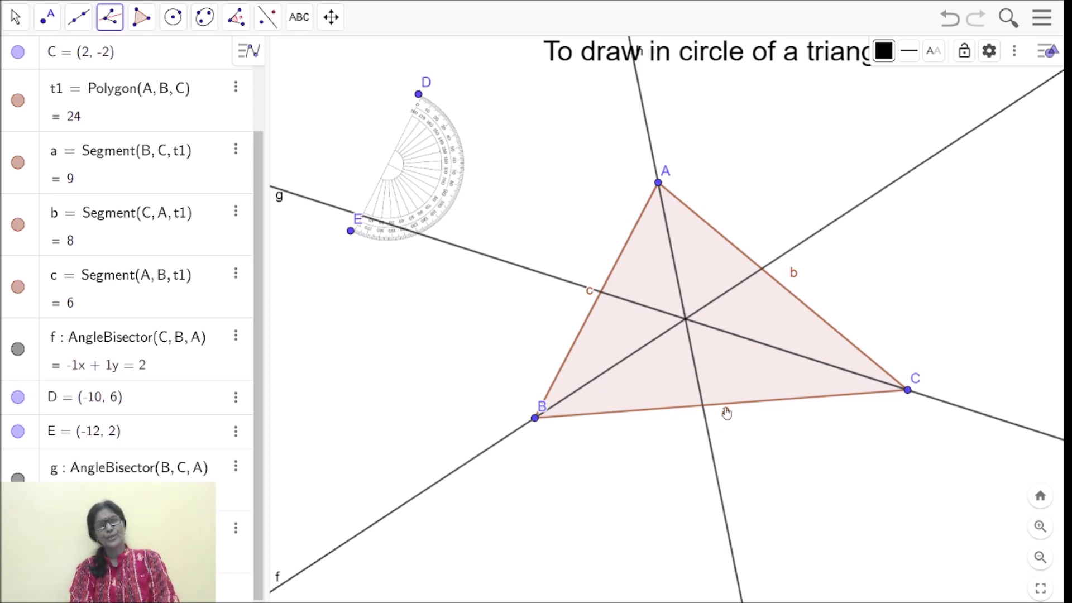
# - Mark the intersection point of the angle bisectors from A and B inside the triangle, and colour it red
pyautogui.click(45, 20)
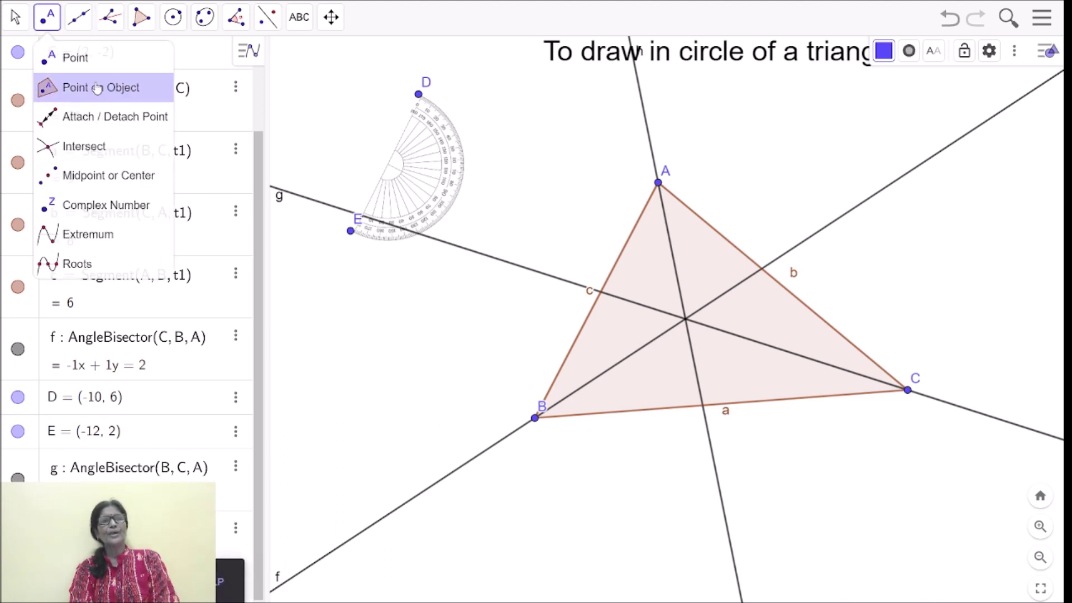
pyautogui.click(103, 150)
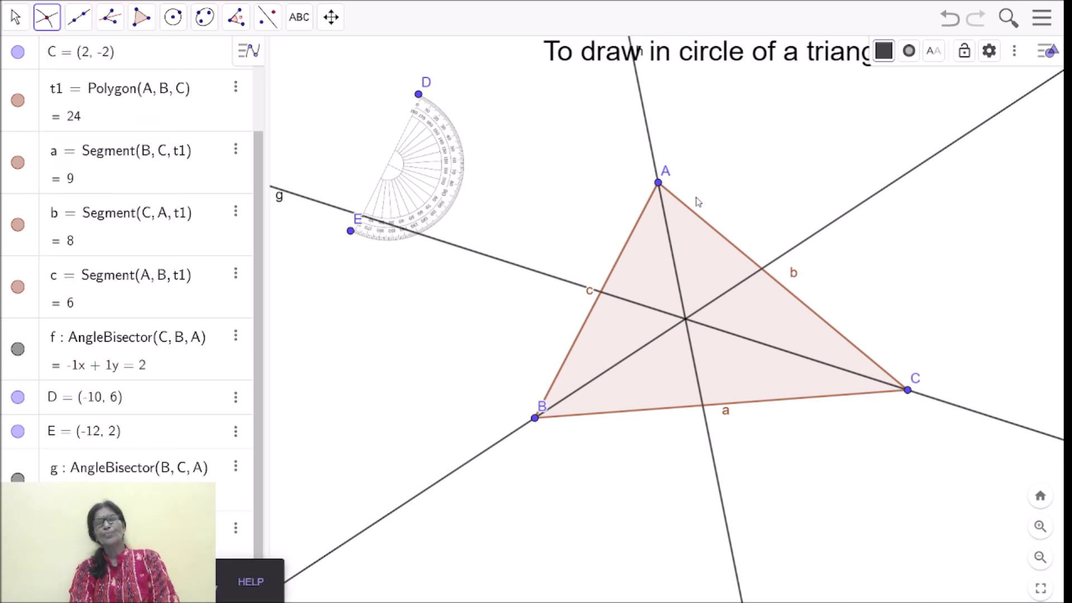
pyautogui.click(670, 237)
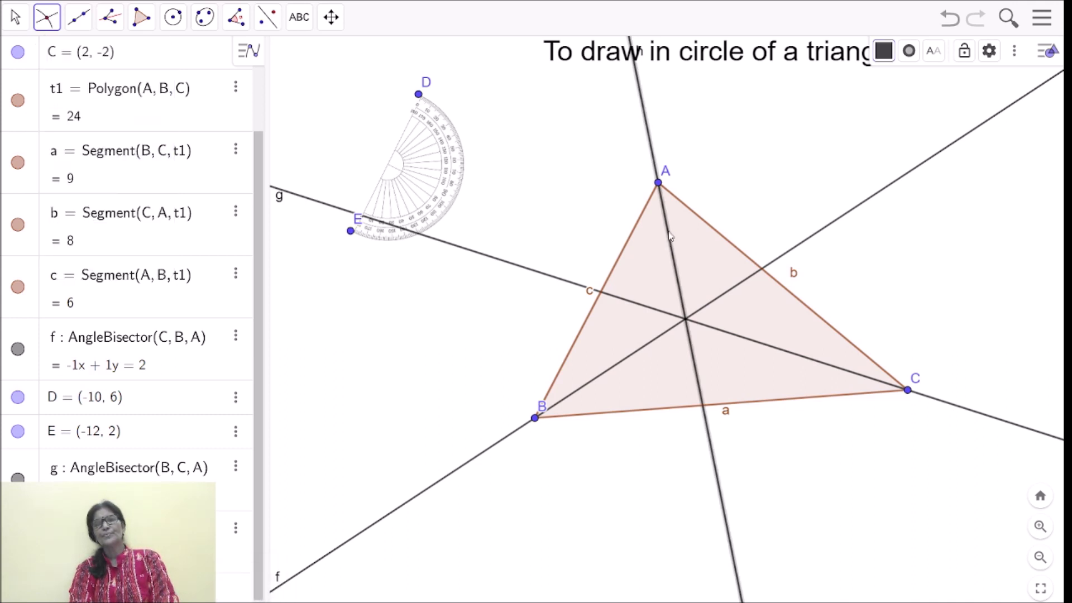
pyautogui.click(804, 244)
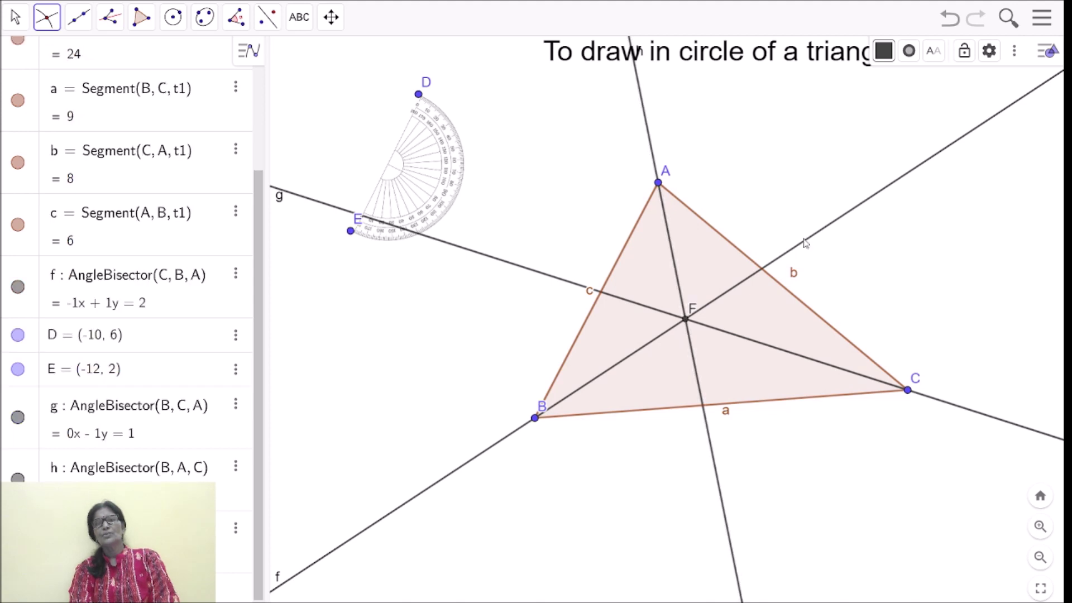
pyautogui.click(887, 53)
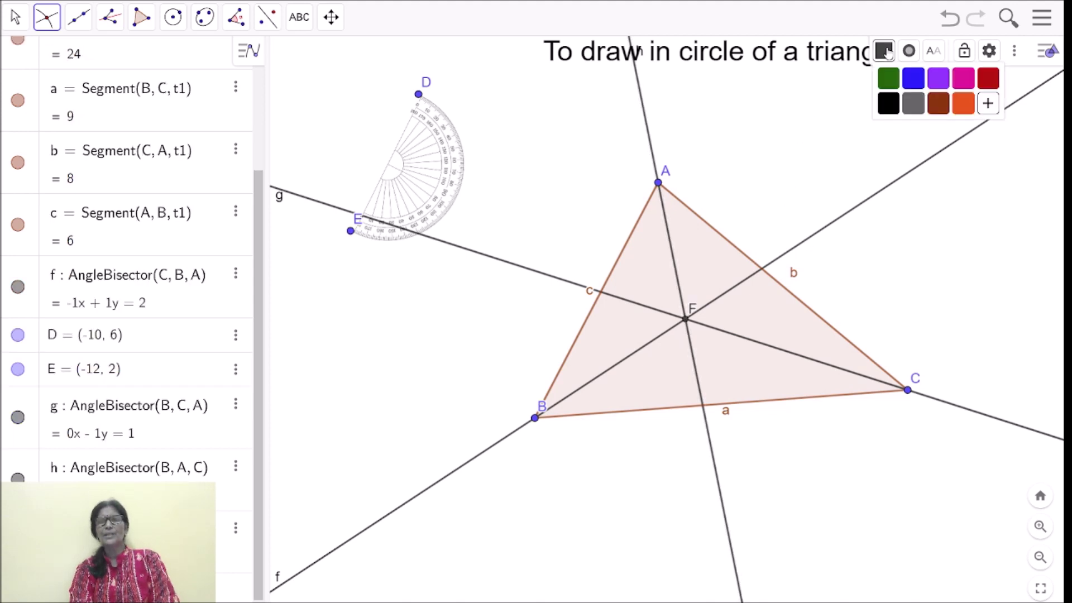
pyautogui.click(964, 105)
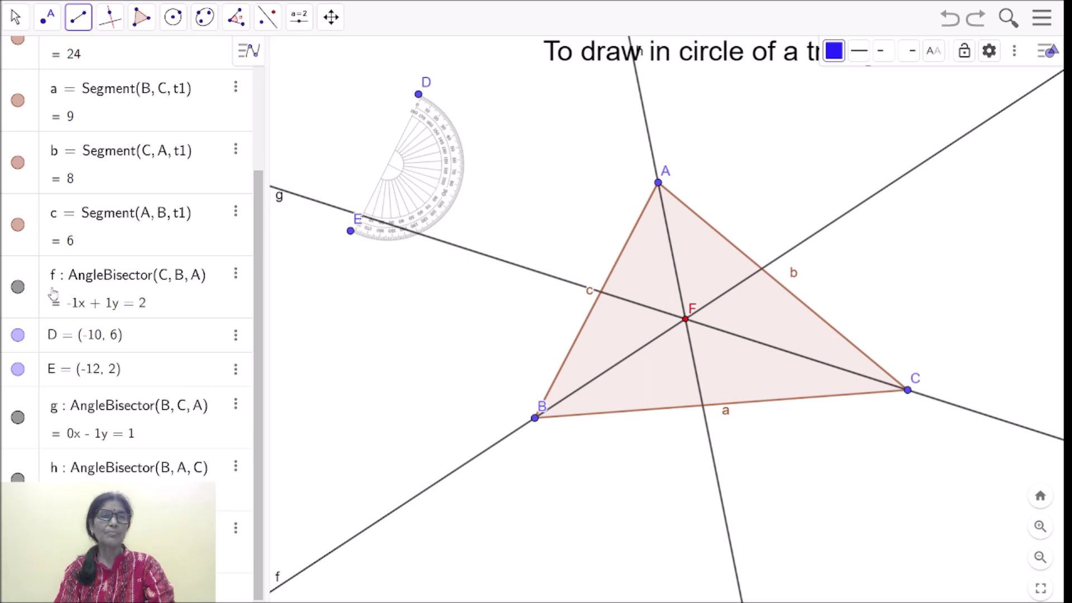
# - Hide the three angle bisectors f, g and h, keeping the triangle's sides and point F visible
pyautogui.click(18, 287)
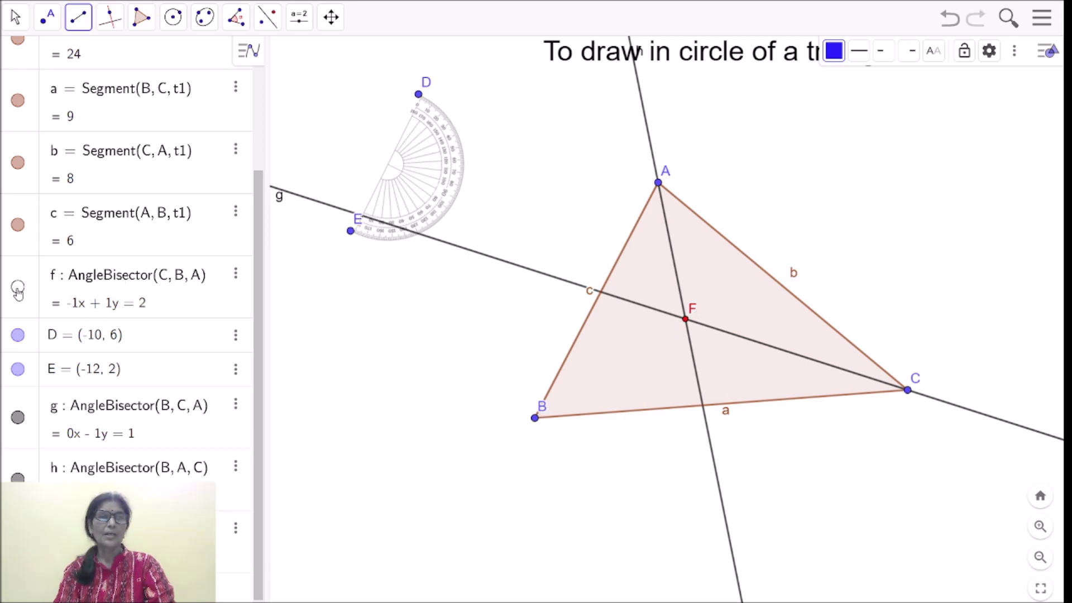
pyautogui.click(19, 226)
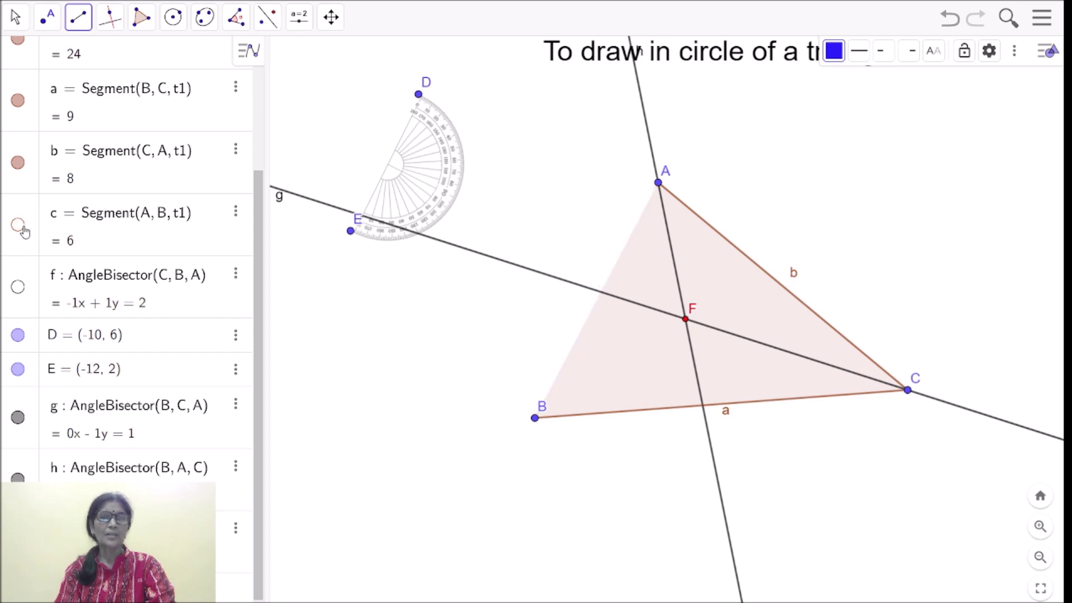
pyautogui.click(18, 226)
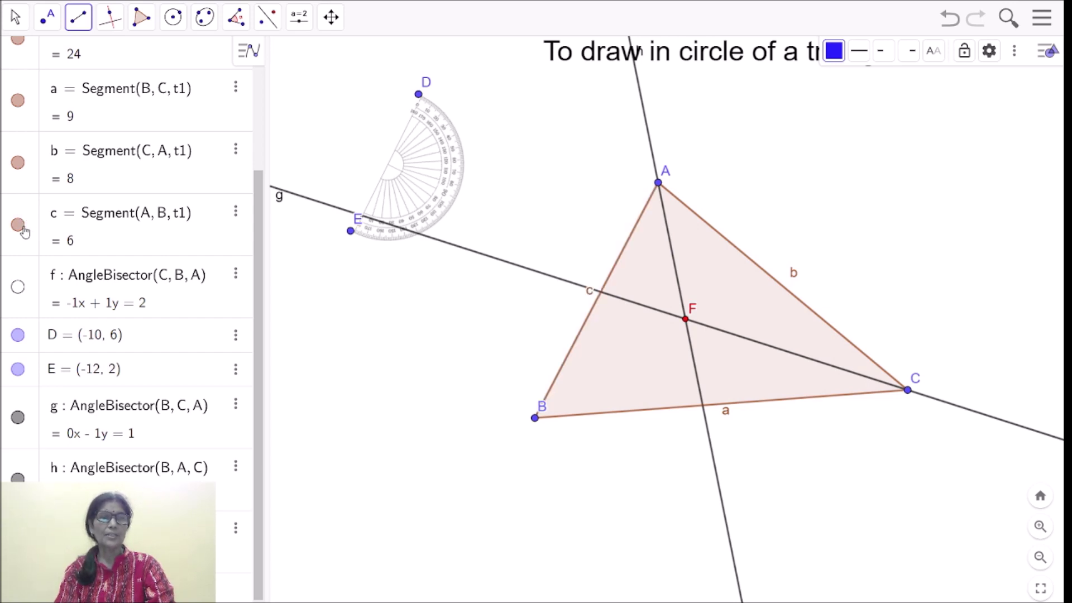
pyautogui.click(18, 418)
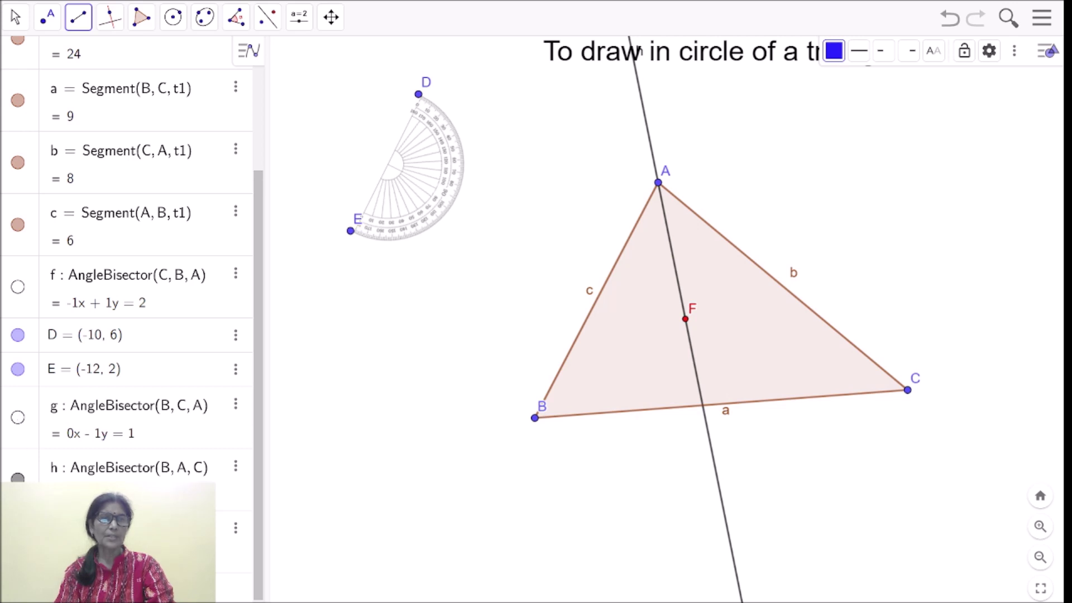
pyautogui.click(18, 478)
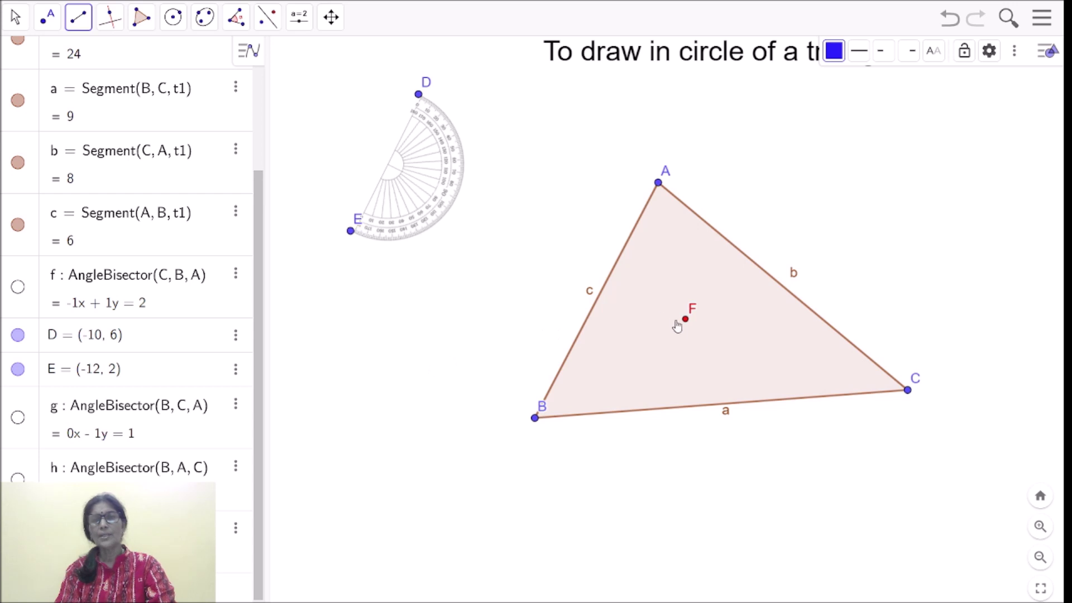
pyautogui.click(17, 418)
pyautogui.click(18, 418)
pyautogui.click(18, 419)
pyautogui.click(18, 418)
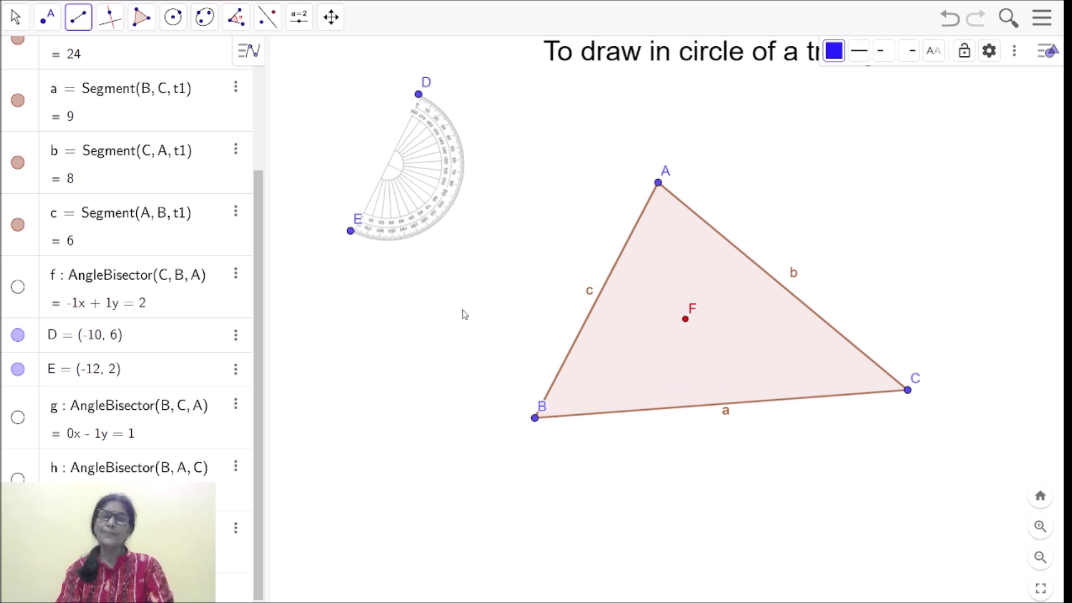
# - Construct a perpendicular line through point F to side BC
pyautogui.click(115, 23)
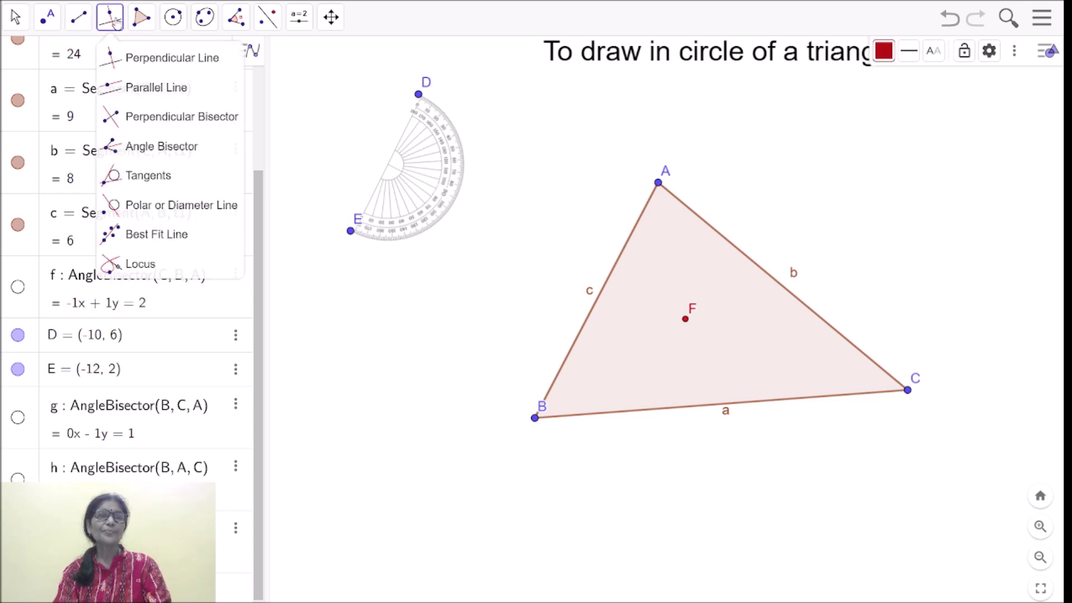
pyautogui.click(155, 72)
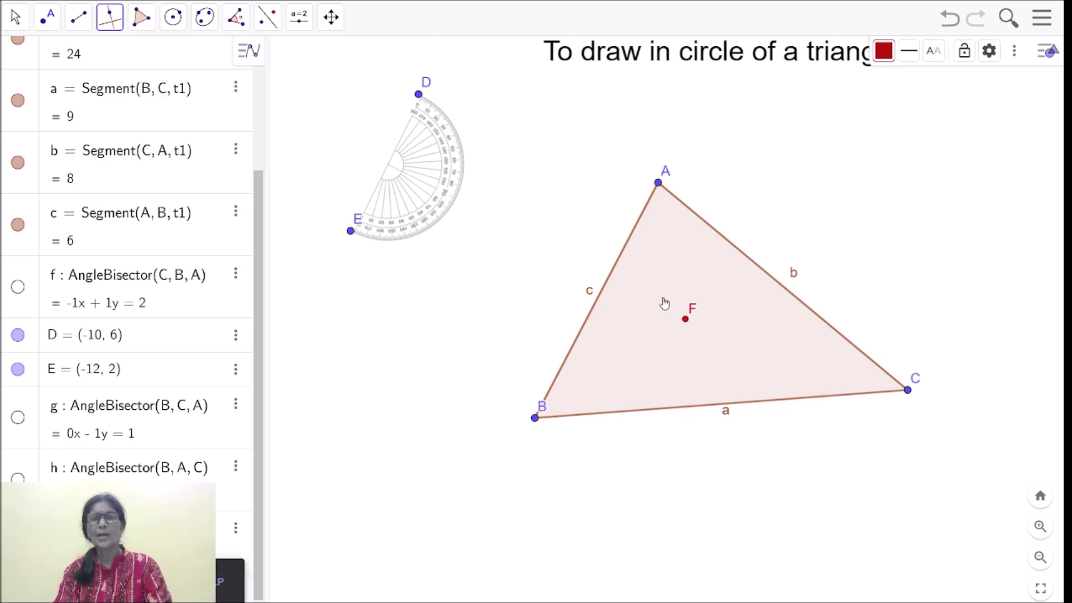
pyautogui.click(687, 319)
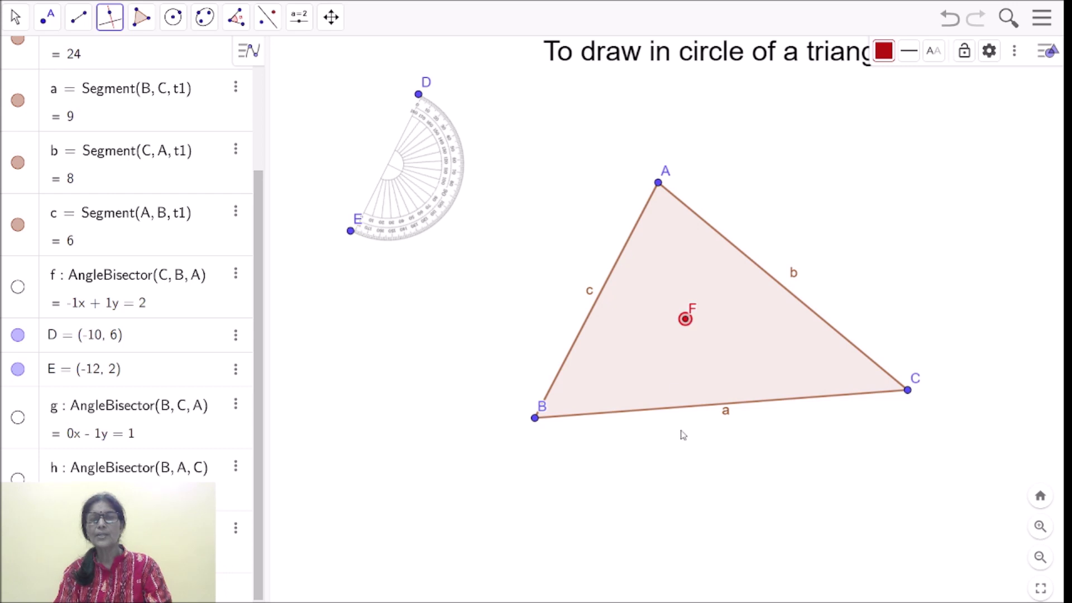
pyautogui.click(698, 410)
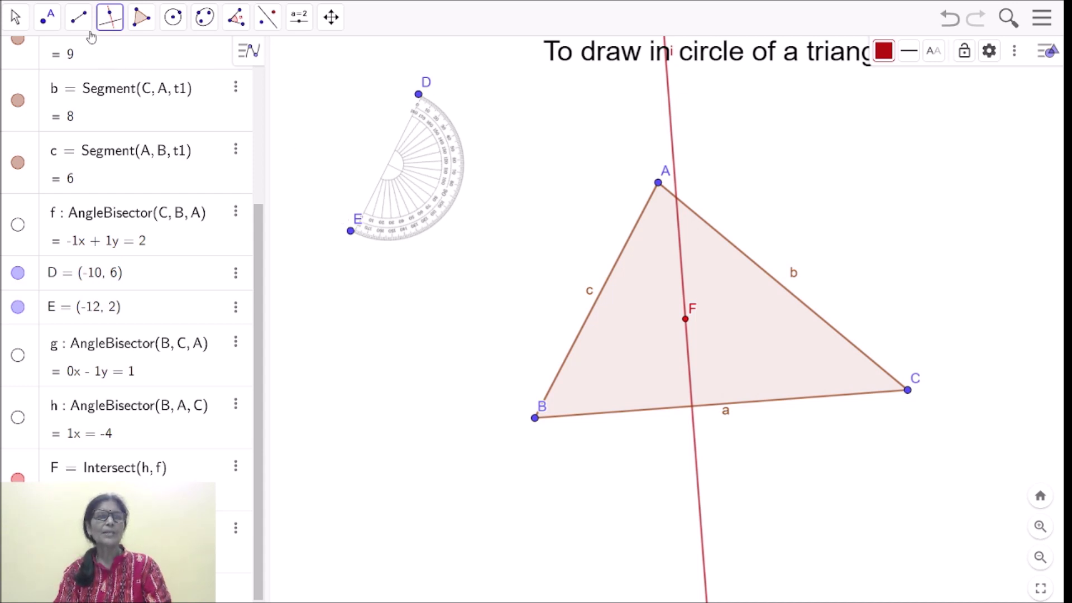
# - Mark the intersection point of side BC and the perpendicular line through F
pyautogui.click(44, 26)
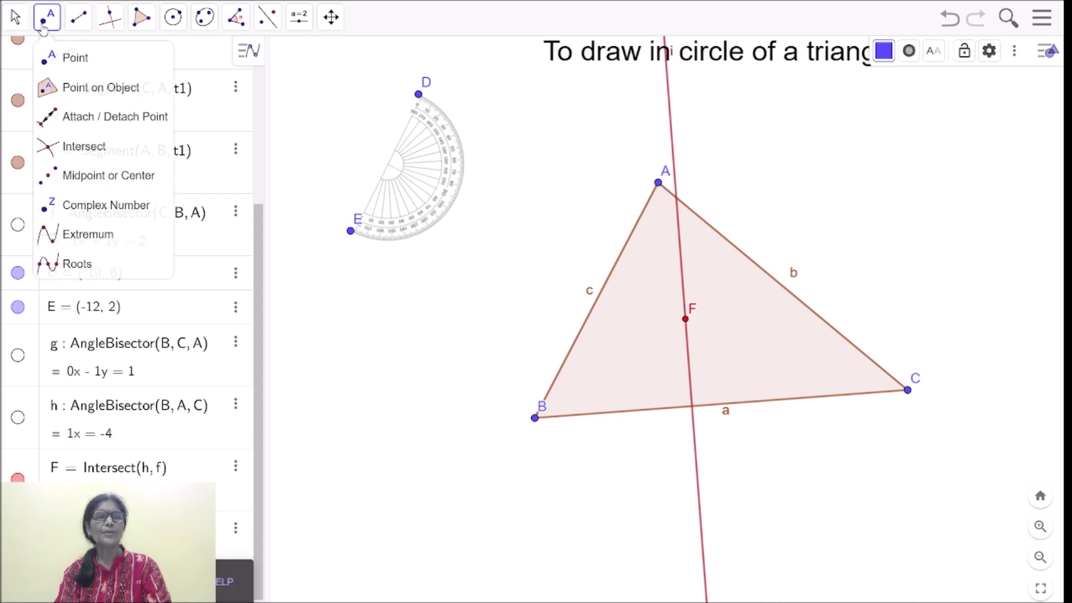
pyautogui.click(84, 146)
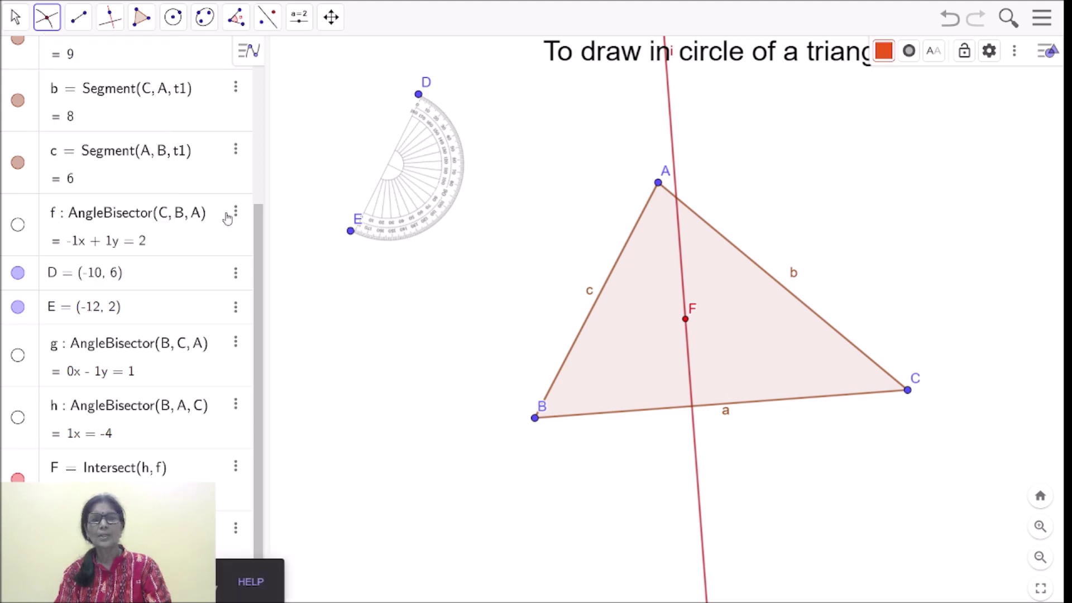
pyautogui.click(656, 412)
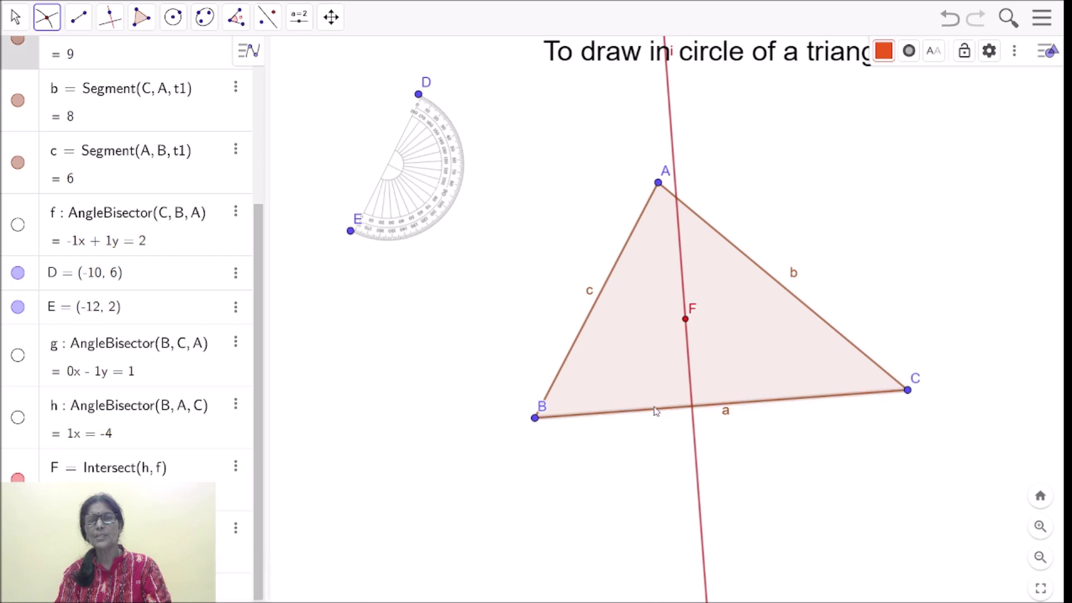
pyautogui.click(689, 351)
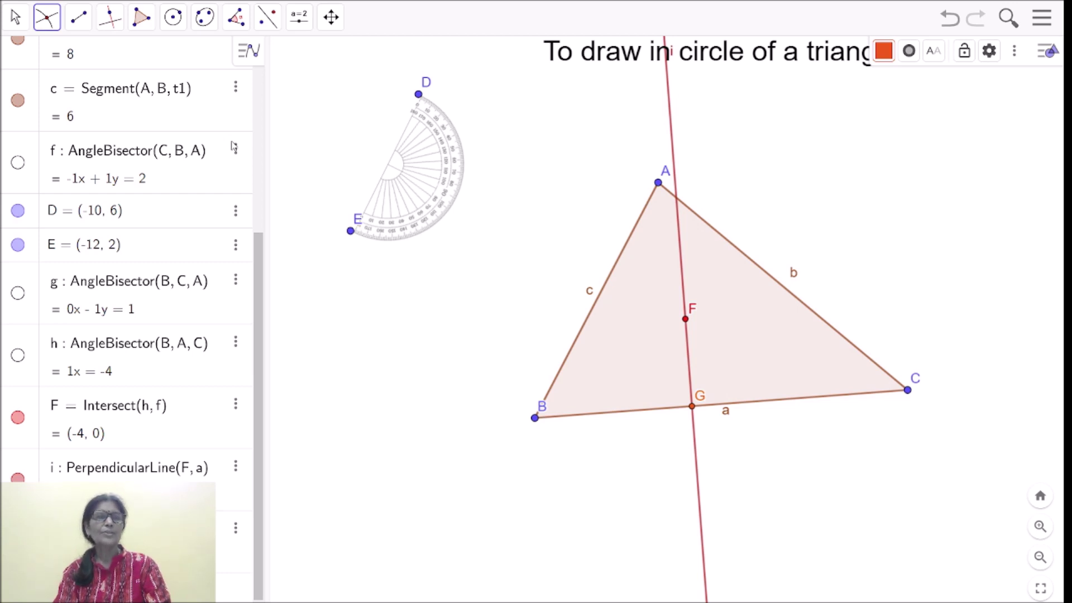
# - Draw a segment from F to G as the incircle's radius, and hide the perpendicular line
pyautogui.click(80, 22)
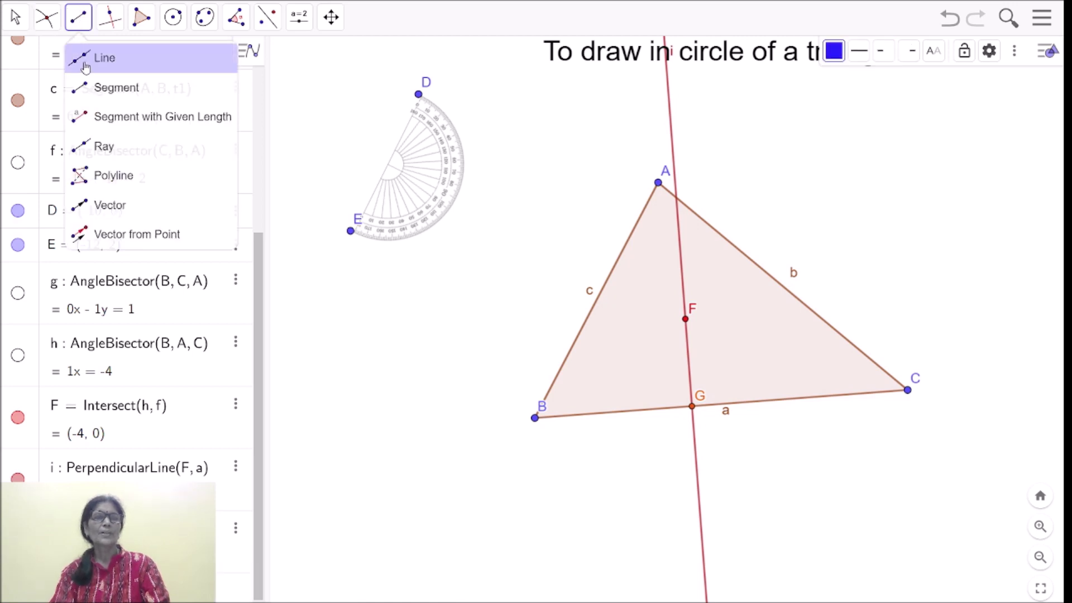
pyautogui.click(117, 91)
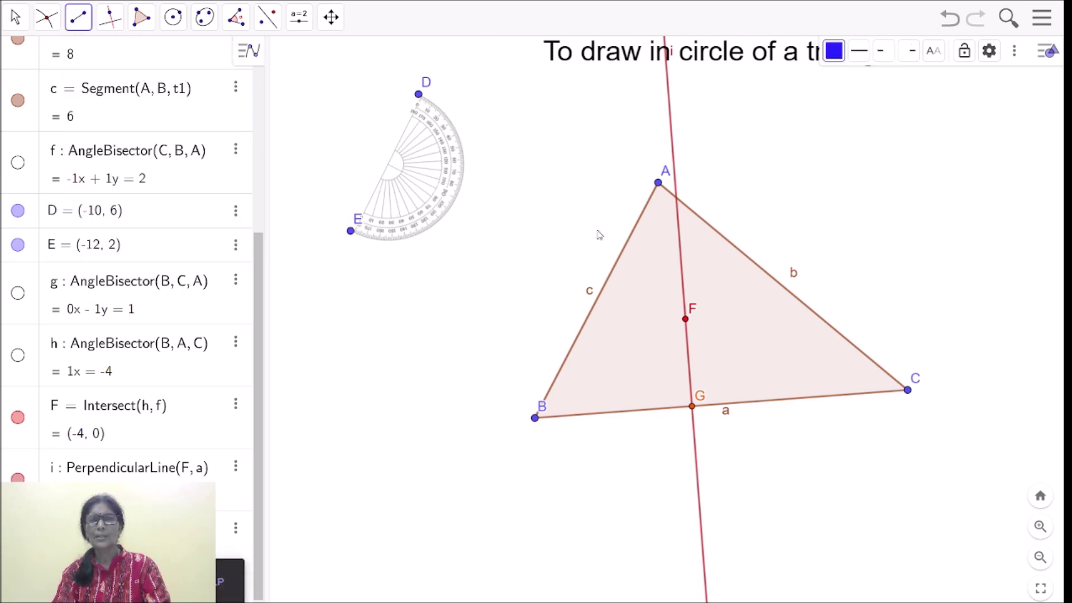
pyautogui.click(685, 321)
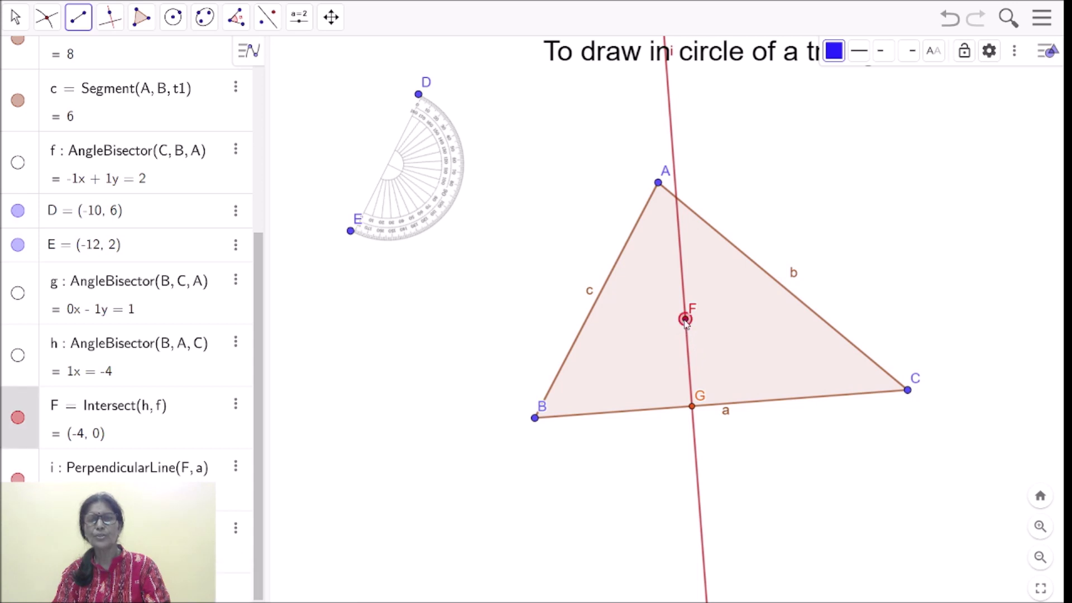
pyautogui.click(693, 408)
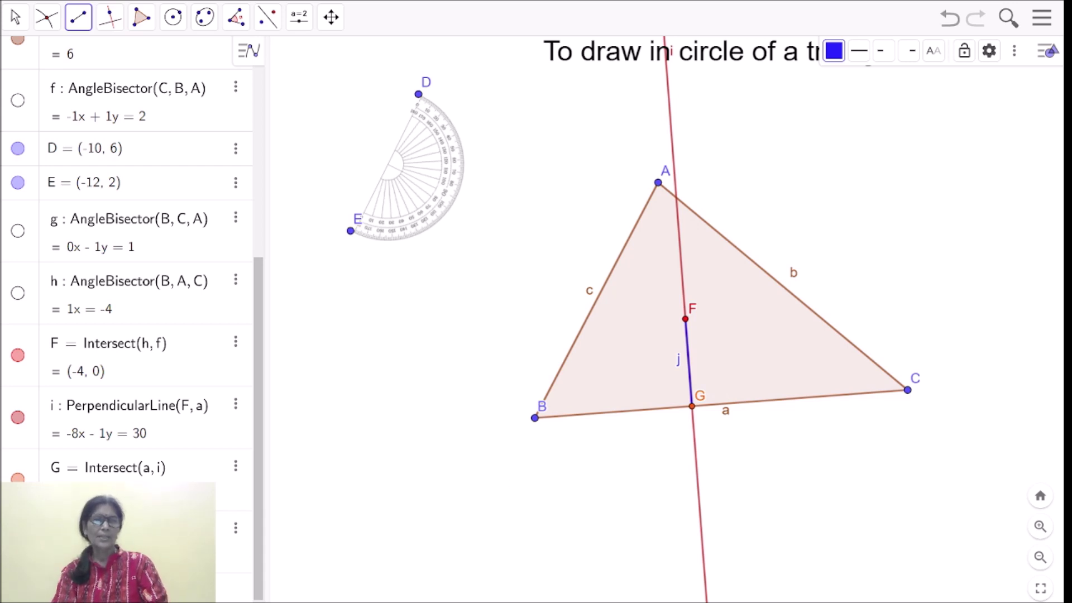
pyautogui.click(19, 419)
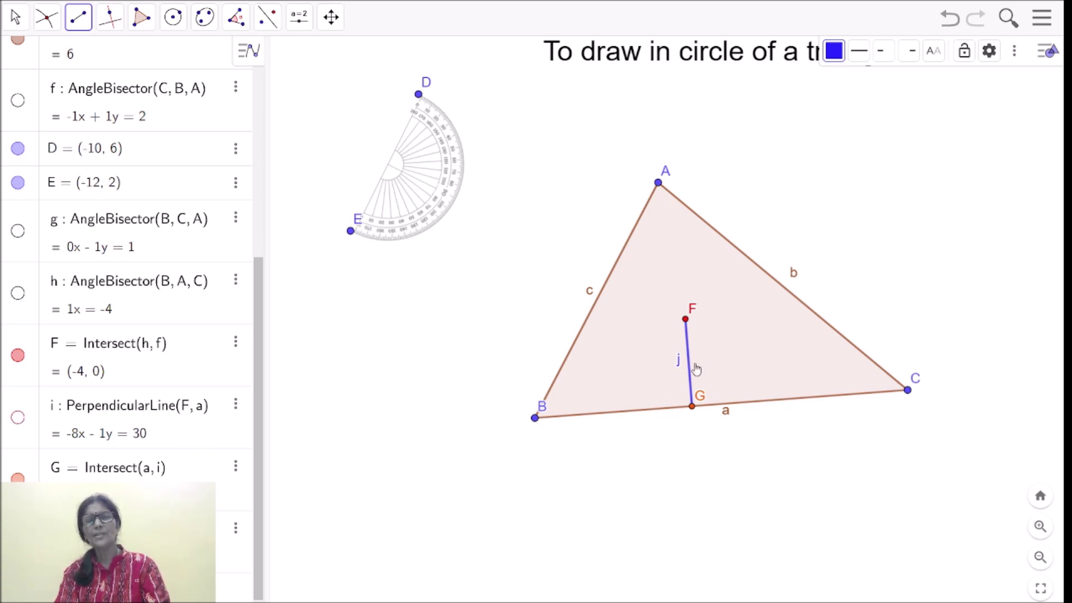
# - Draw the incircle with its centre at F, passing through point G
pyautogui.click(170, 25)
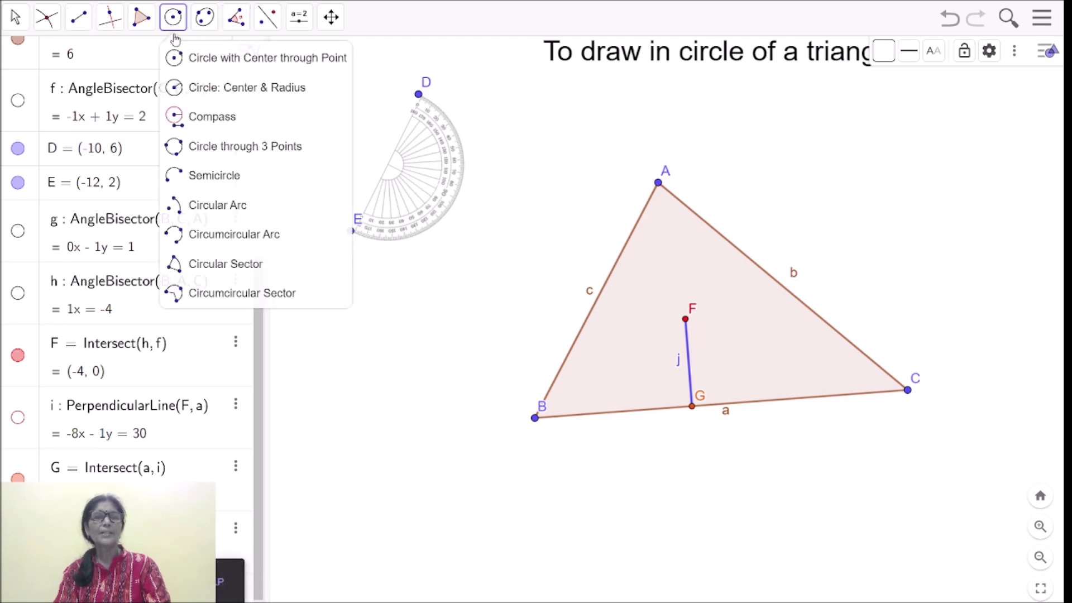
pyautogui.click(191, 58)
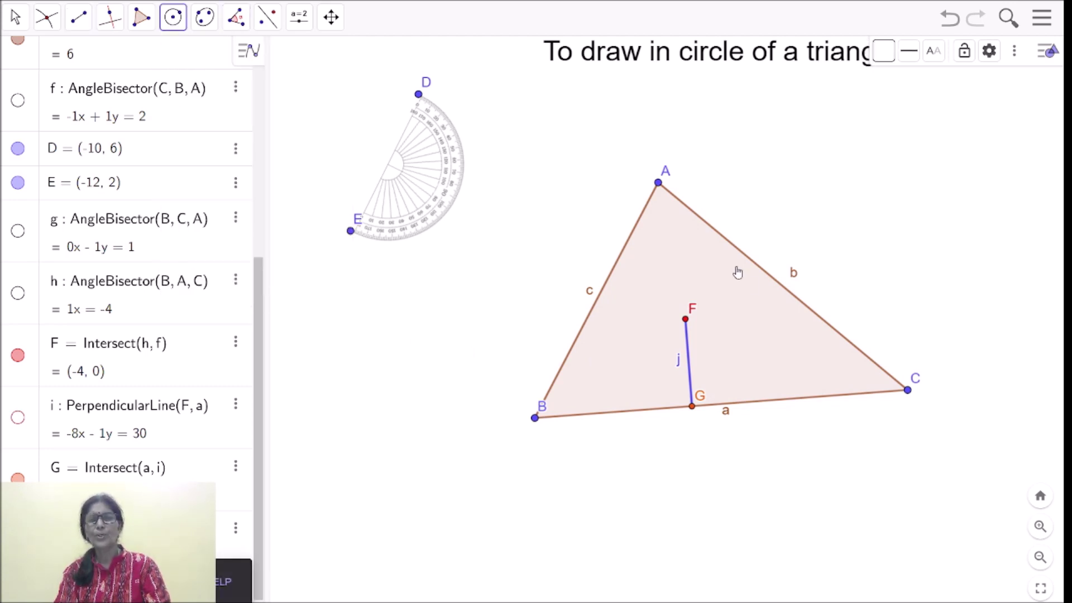
pyautogui.click(687, 319)
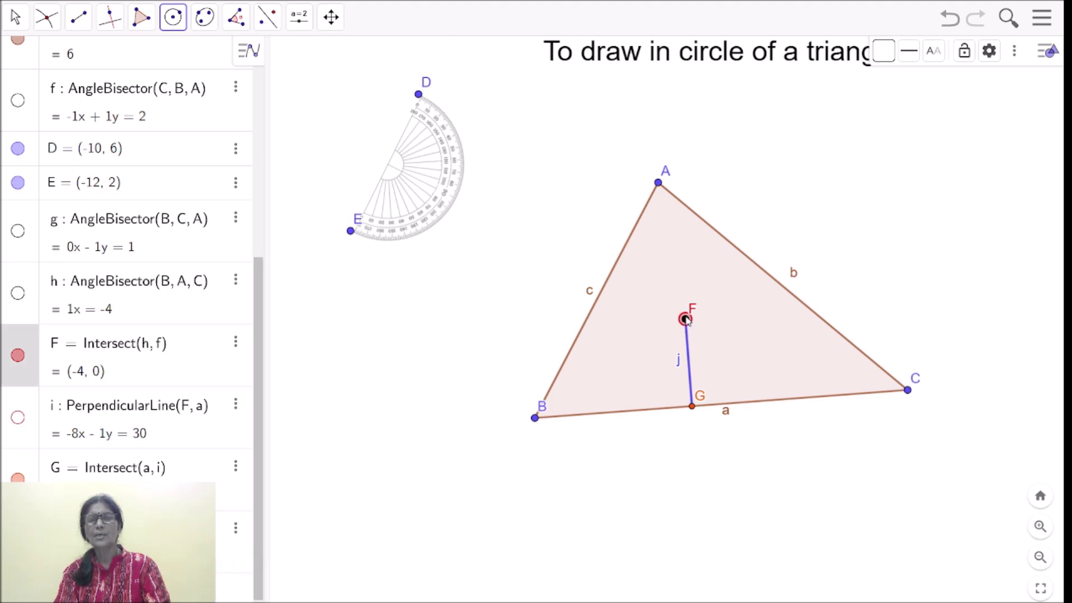
pyautogui.click(693, 407)
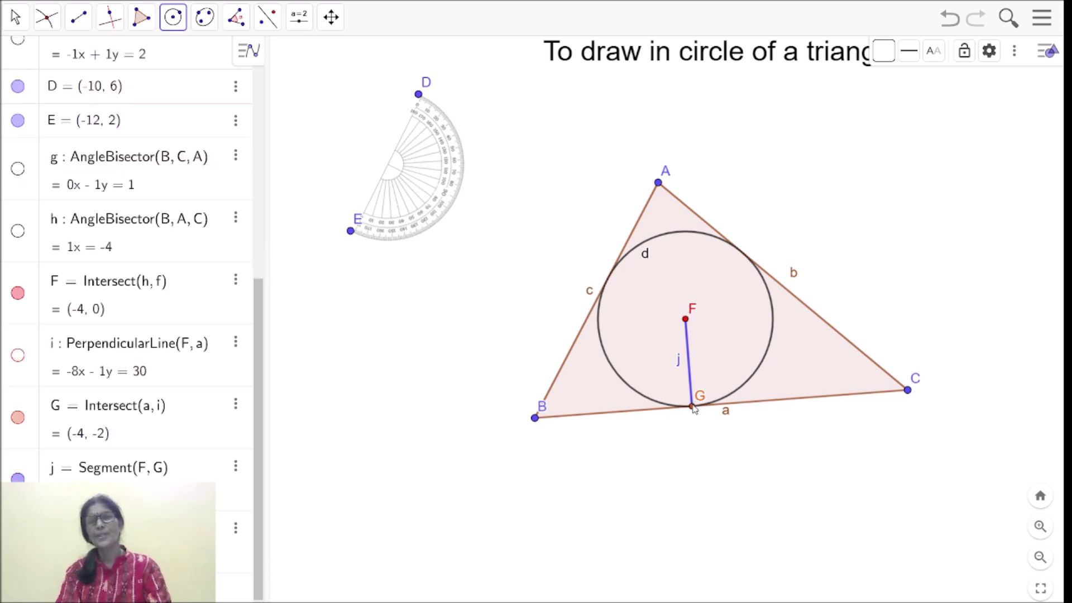
# - Move vertex C across side AB to just below the protractor to test how the incircle follows the triangle
pyautogui.click(15, 18)
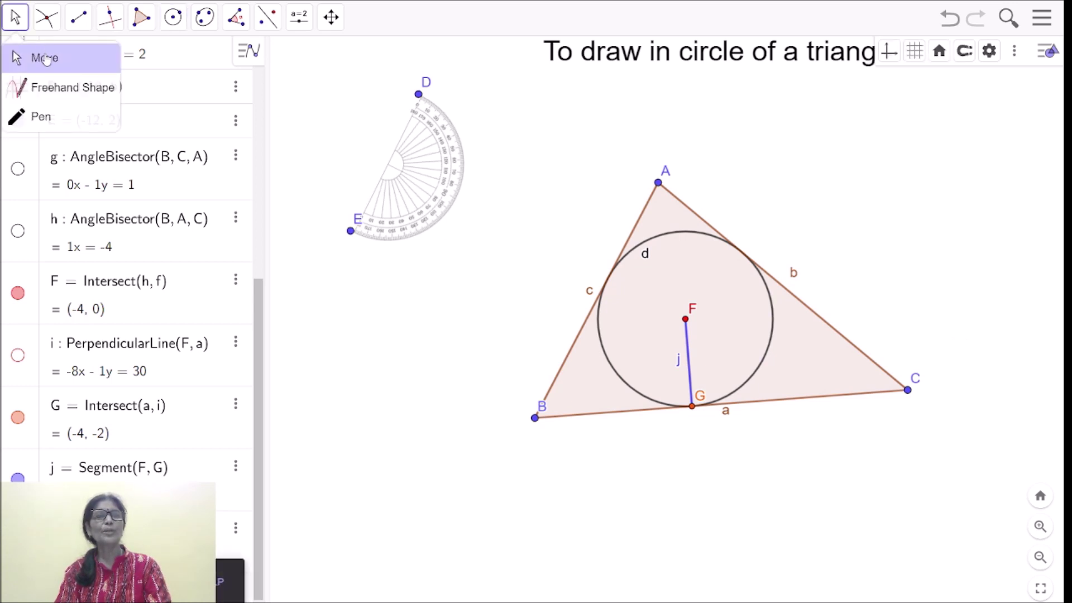
pyautogui.click(46, 58)
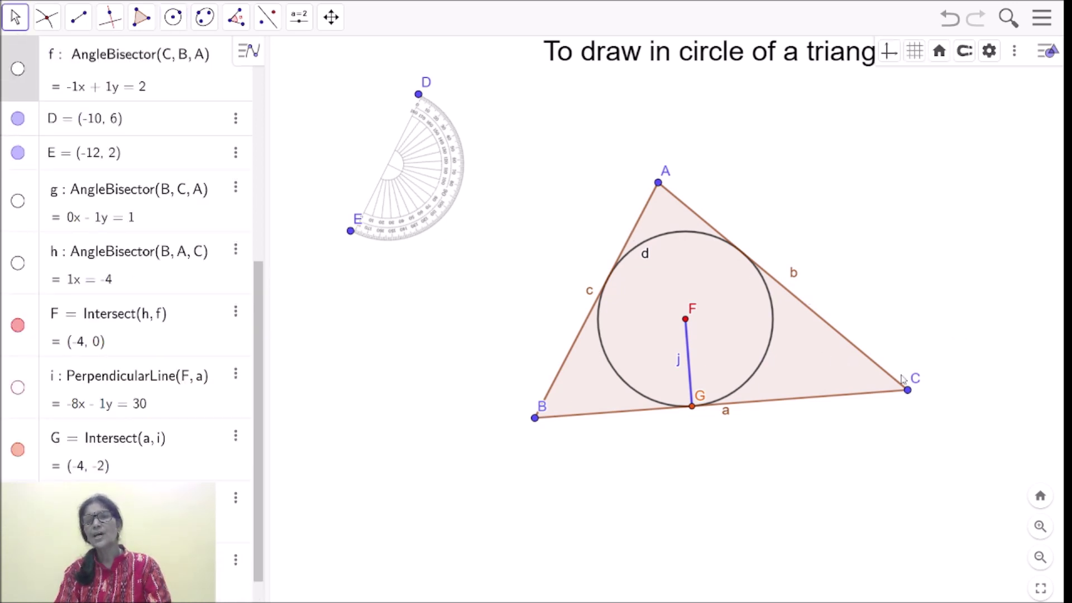
pyautogui.moveTo(908, 390); pyautogui.dragTo(468, 262)
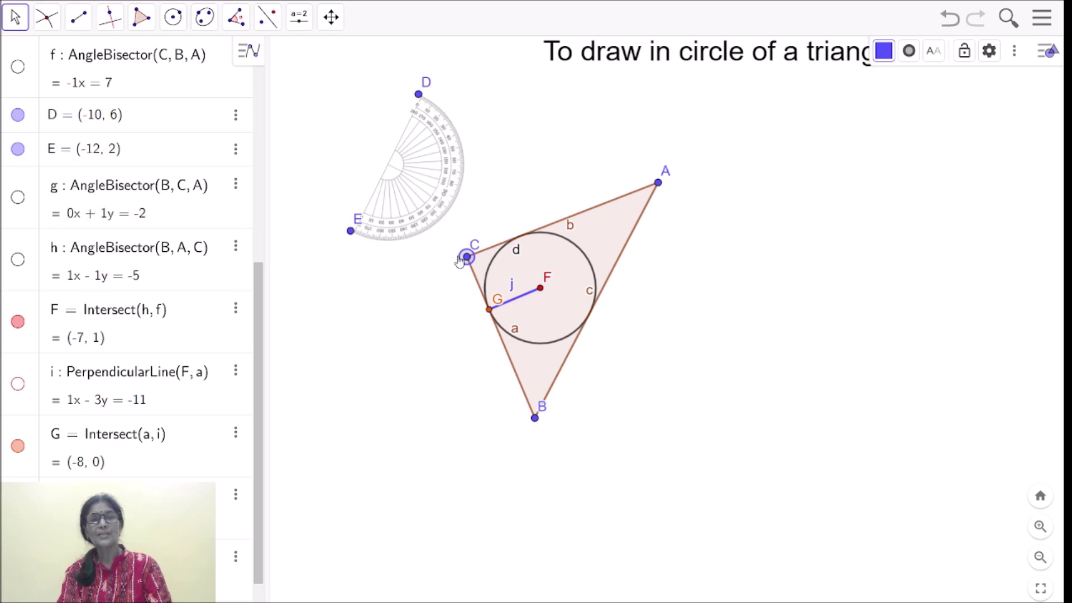
# - Move vertex C back across side AB to about (2, -1) to test how the incircle follows the triangle
pyautogui.moveTo(467, 257); pyautogui.dragTo(906, 378)
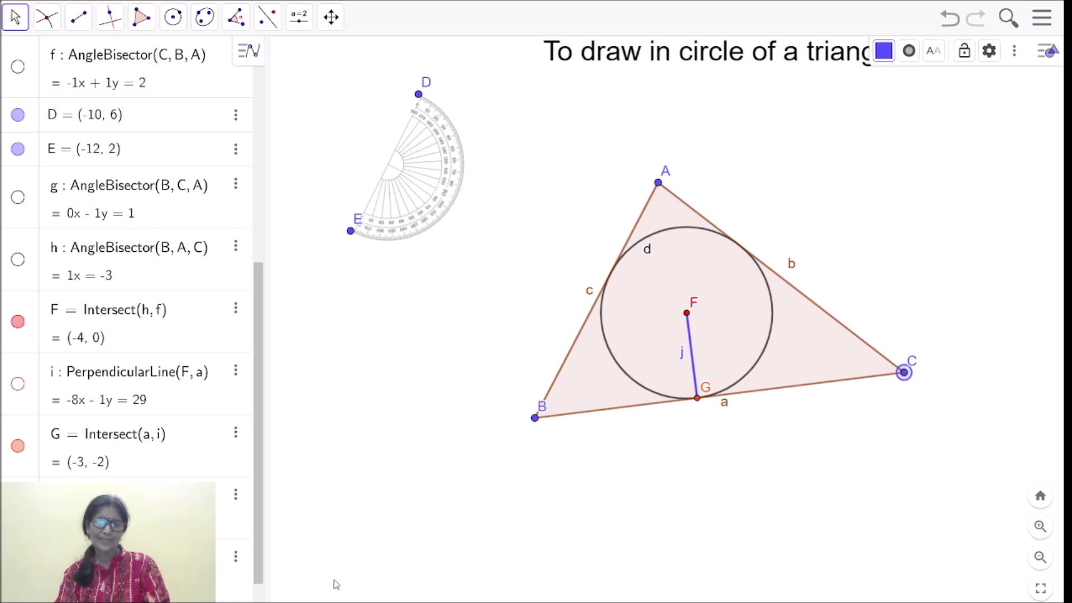
# - Show the Input Bar in the workspace
pyautogui.click(1051, 26)
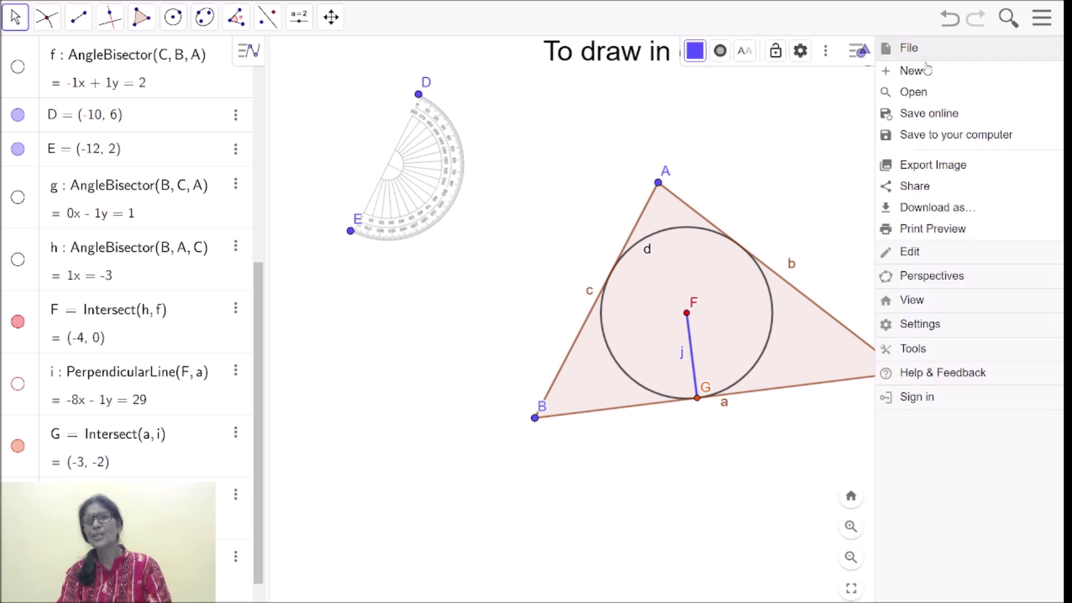
pyautogui.click(926, 309)
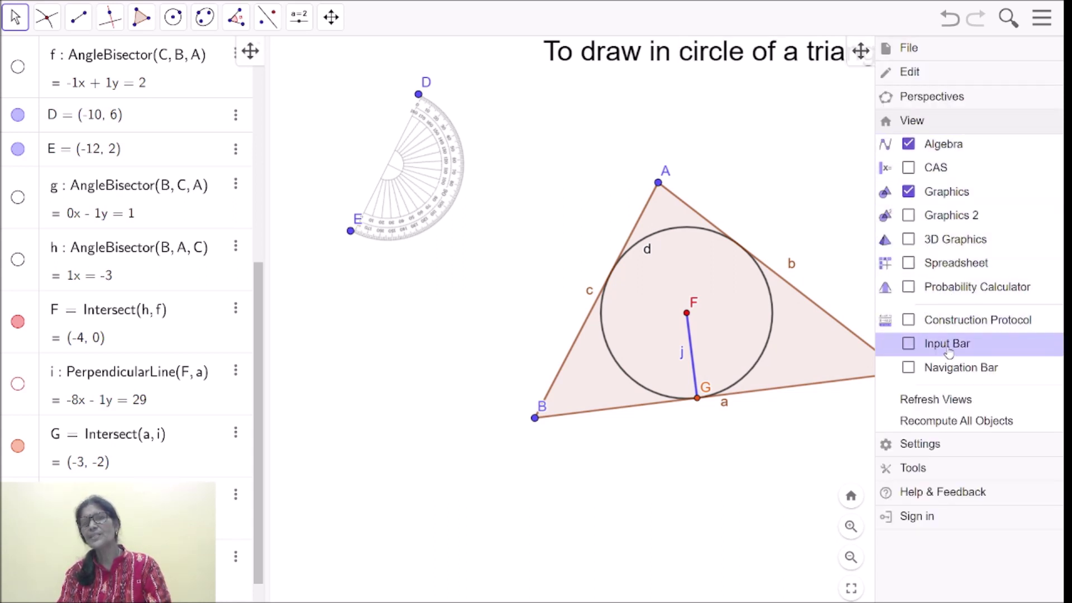
pyautogui.click(907, 344)
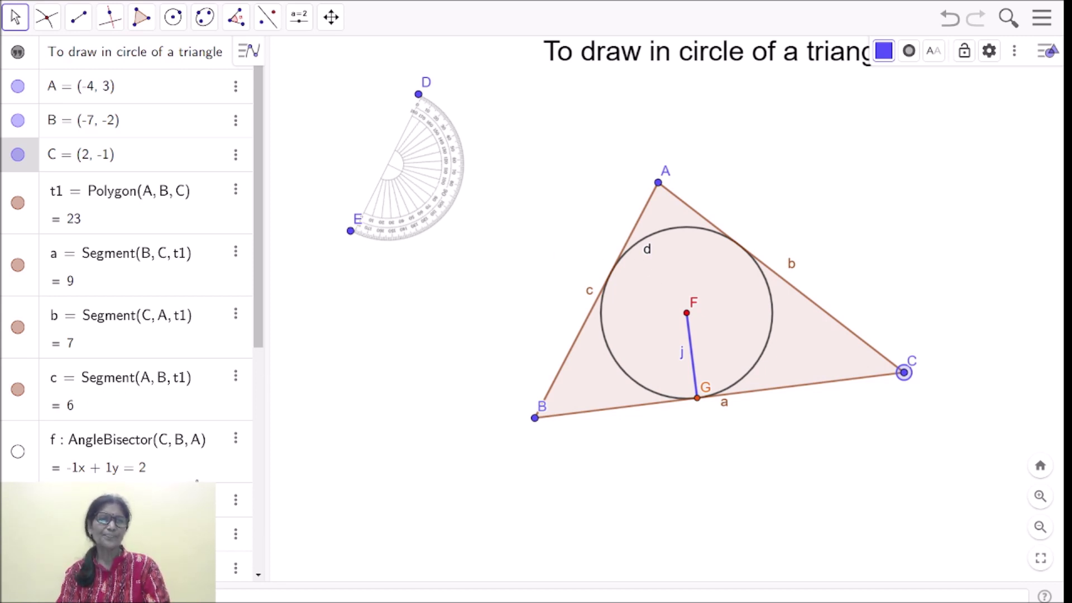
# - Hide circle d, drawn around F through G, and clear the selection of vertex C
pyautogui.click(259, 553)
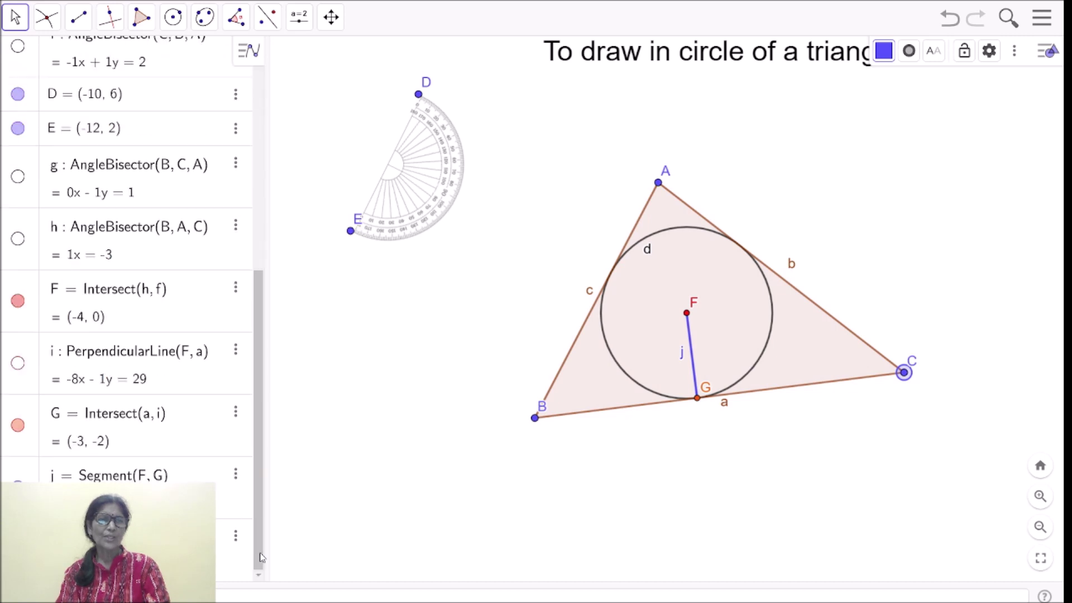
pyautogui.hotkey('ctrl', 'g')
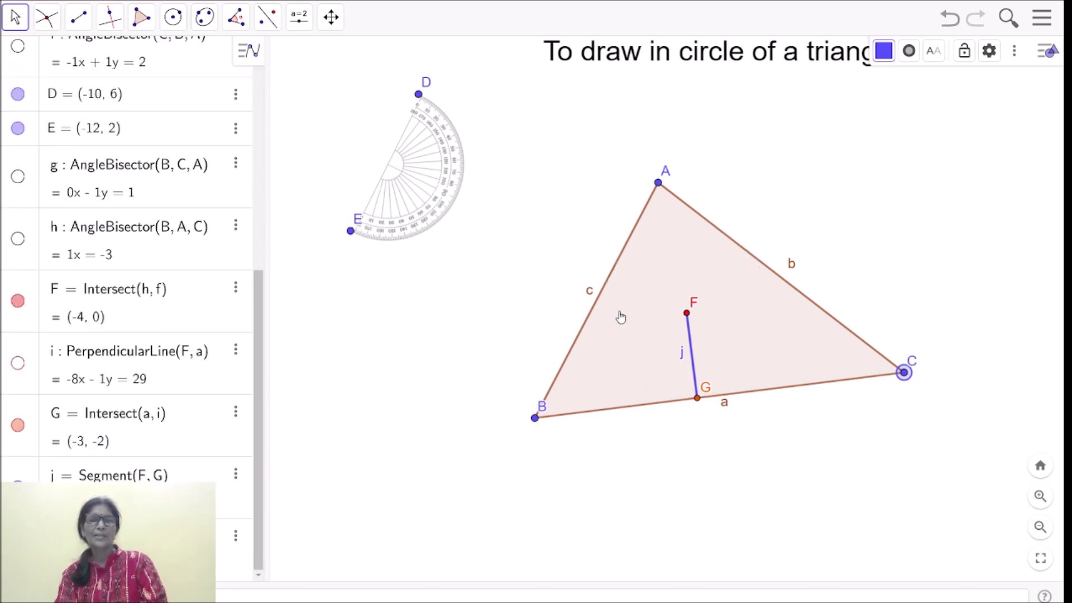
pyautogui.press('Escape')
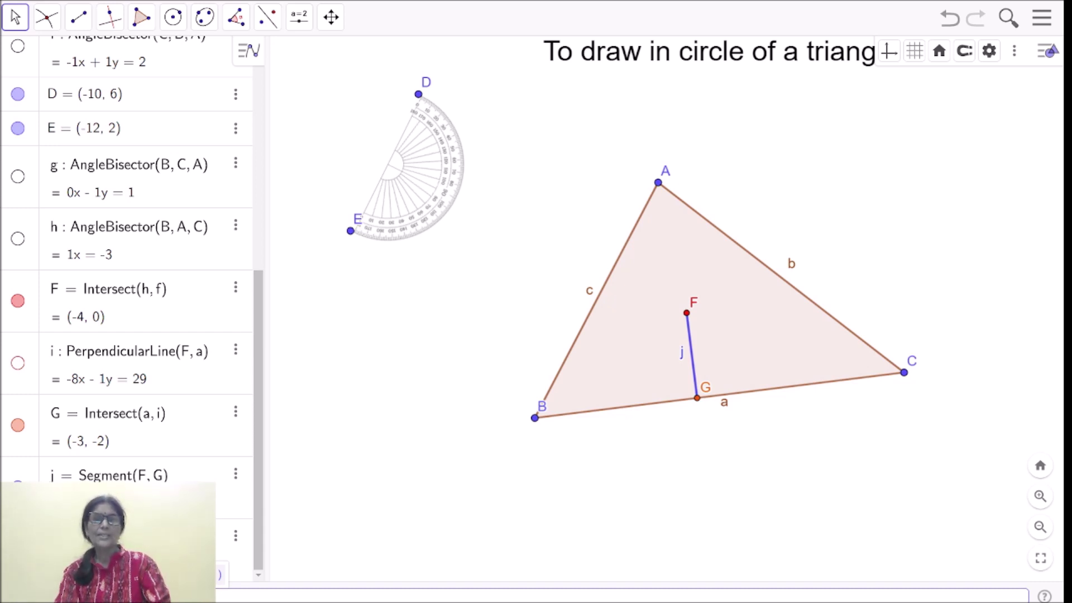
pyautogui.click(331, 19)
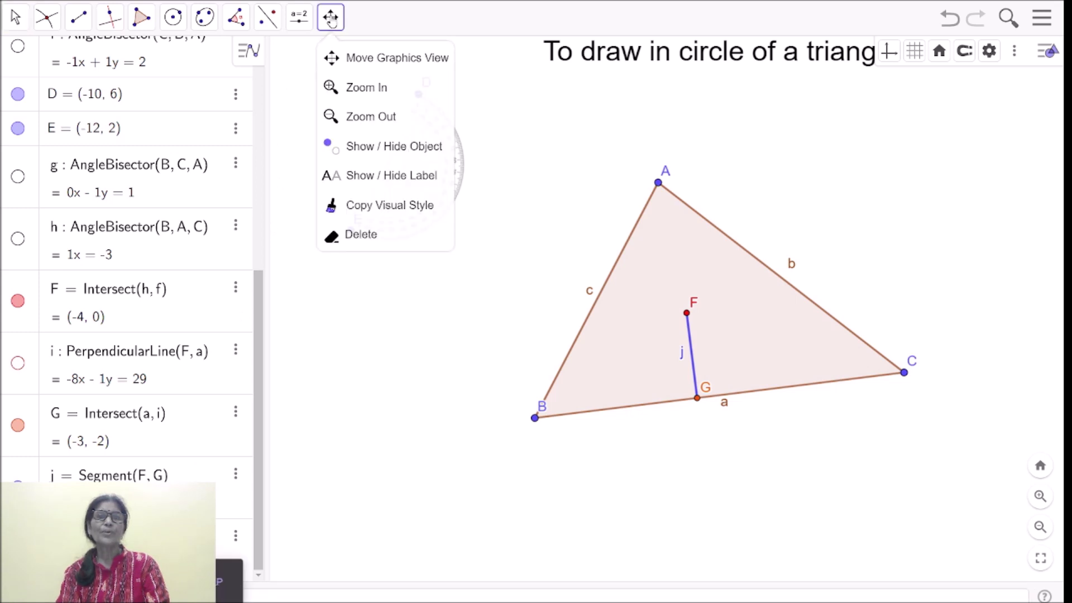
pyautogui.click(365, 87)
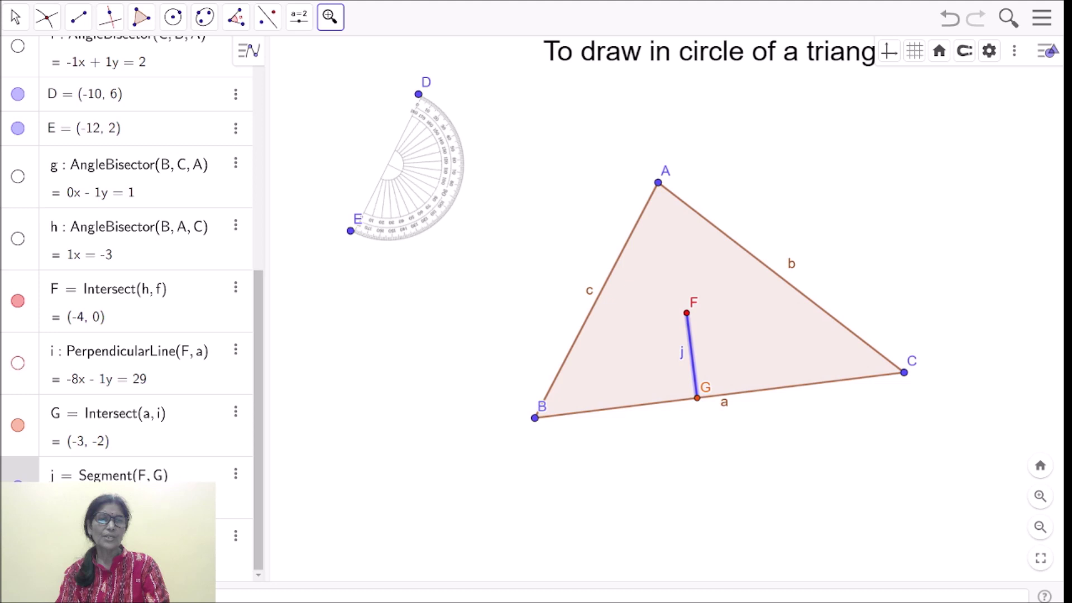
pyautogui.click(614, 595)
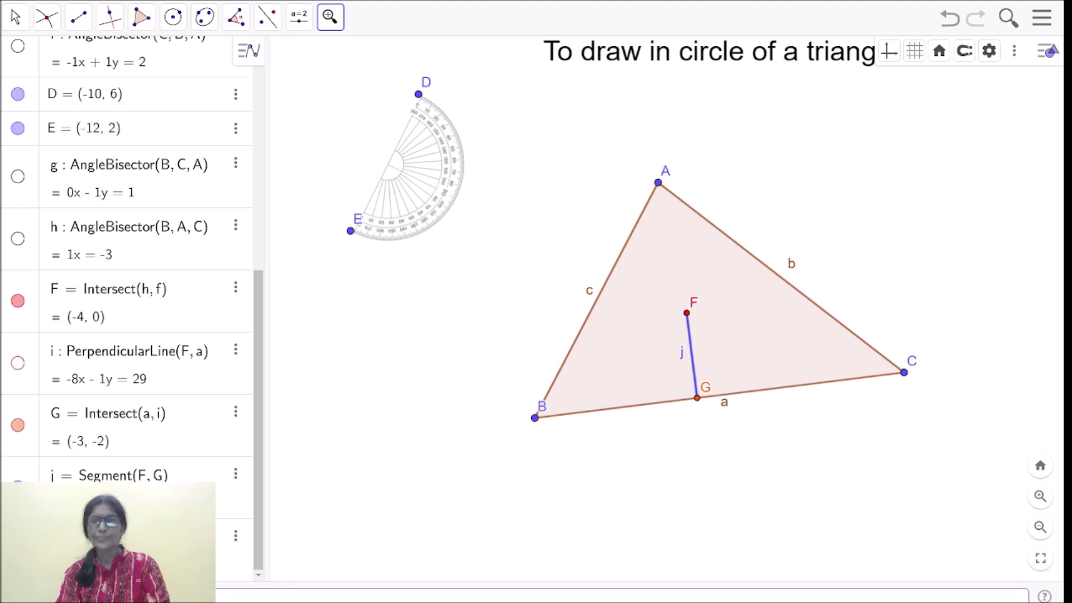
pyautogui.click(1040, 497)
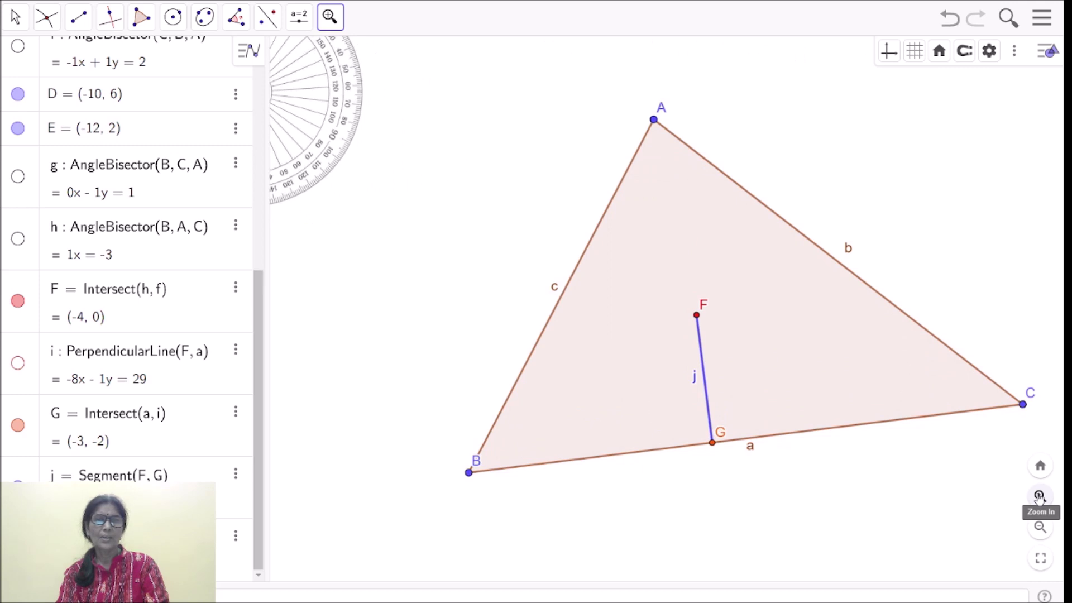
pyautogui.click(1040, 497)
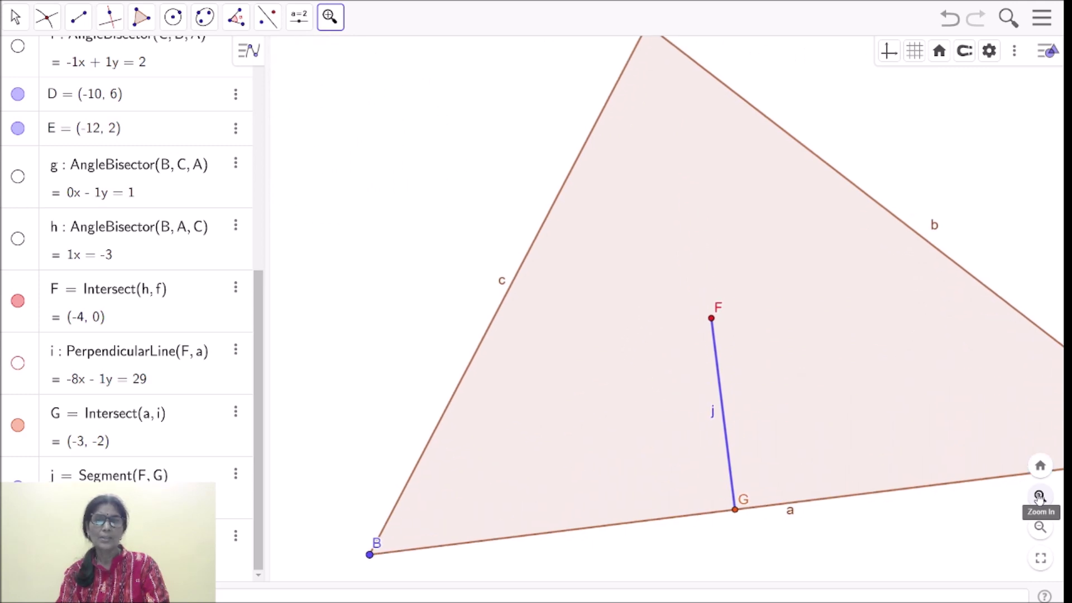
pyautogui.click(1039, 527)
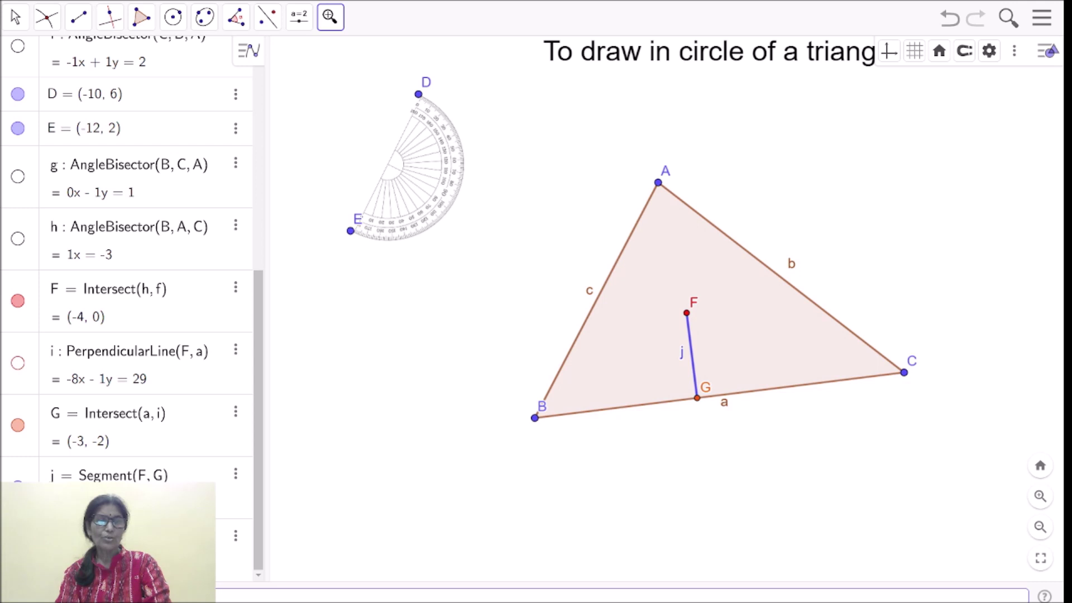
# - Find the Incircle command among the conic commands, draw the incircle of triangle ABC with it, and close the command help
pyautogui.click(1043, 596)
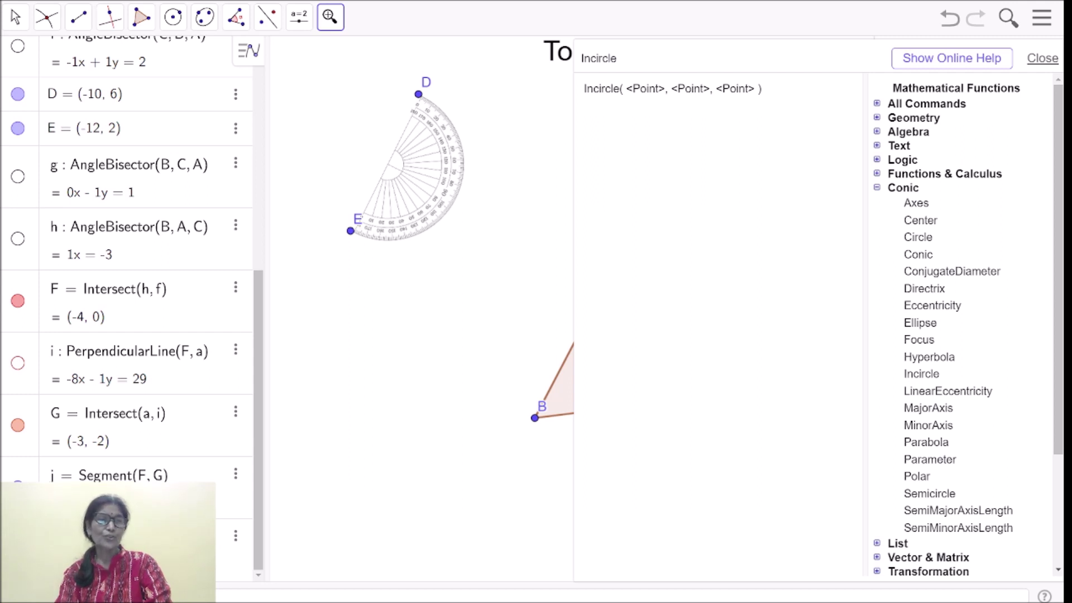
pyautogui.click(614, 595)
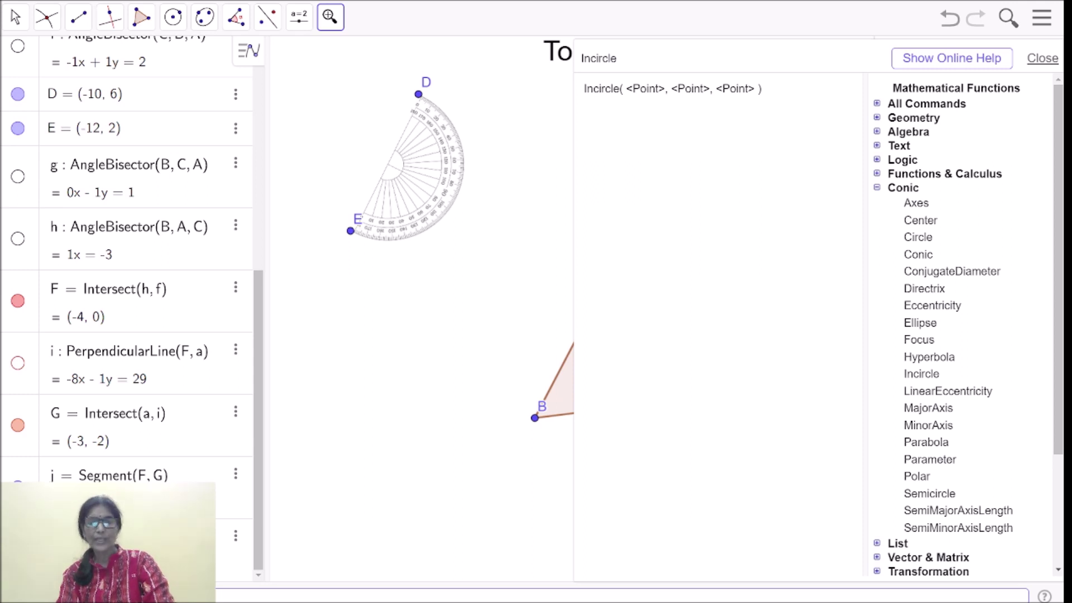
pyautogui.scroll(-1, 129, 279)
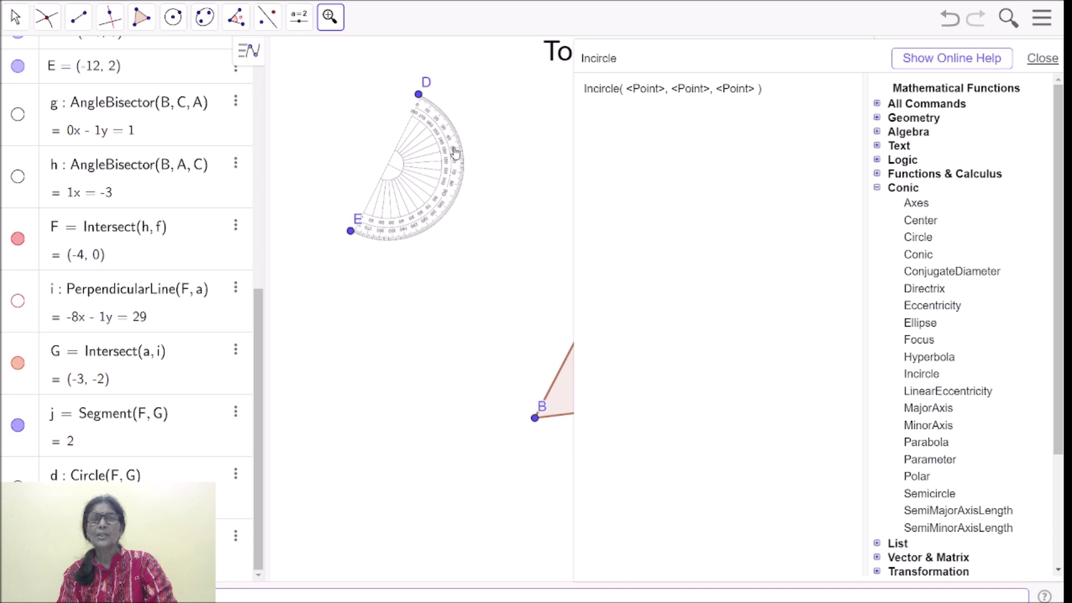
pyautogui.click(1047, 61)
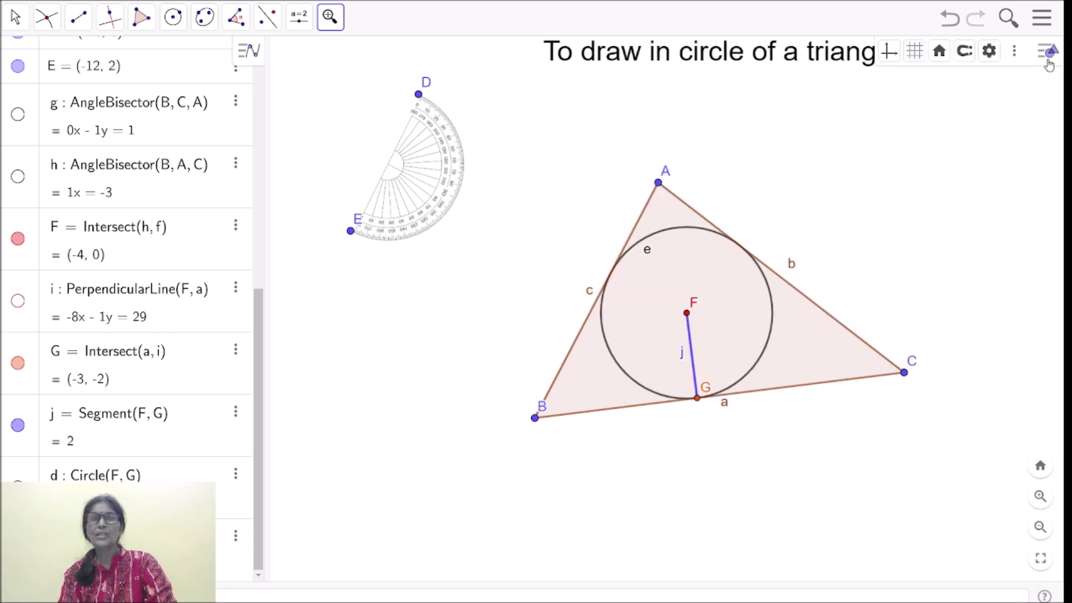